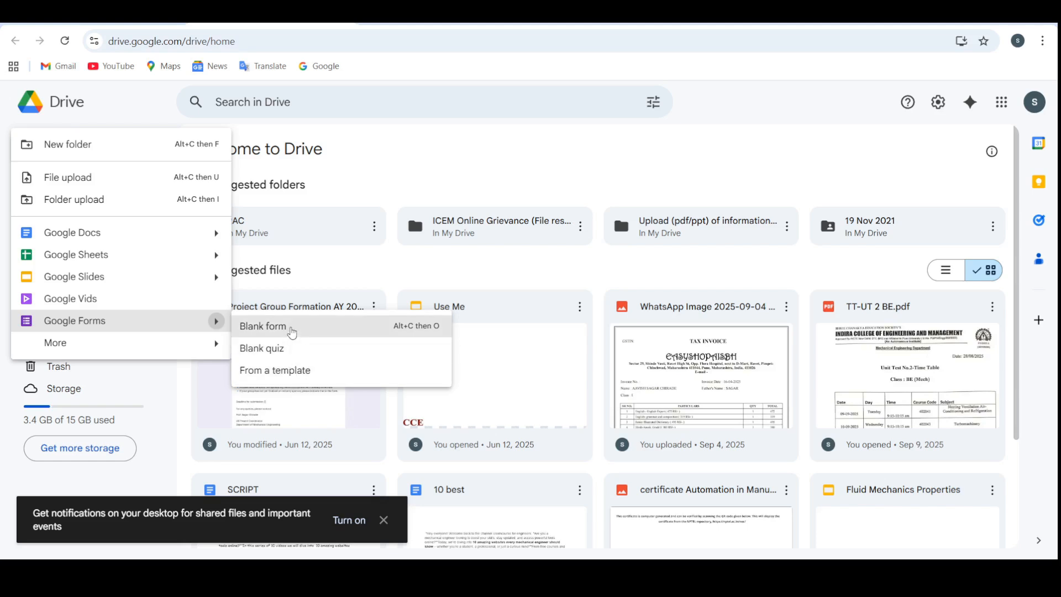
Step: Create a blank Google Form and title it "Option Form", applying the same name to the file
click(292, 332)
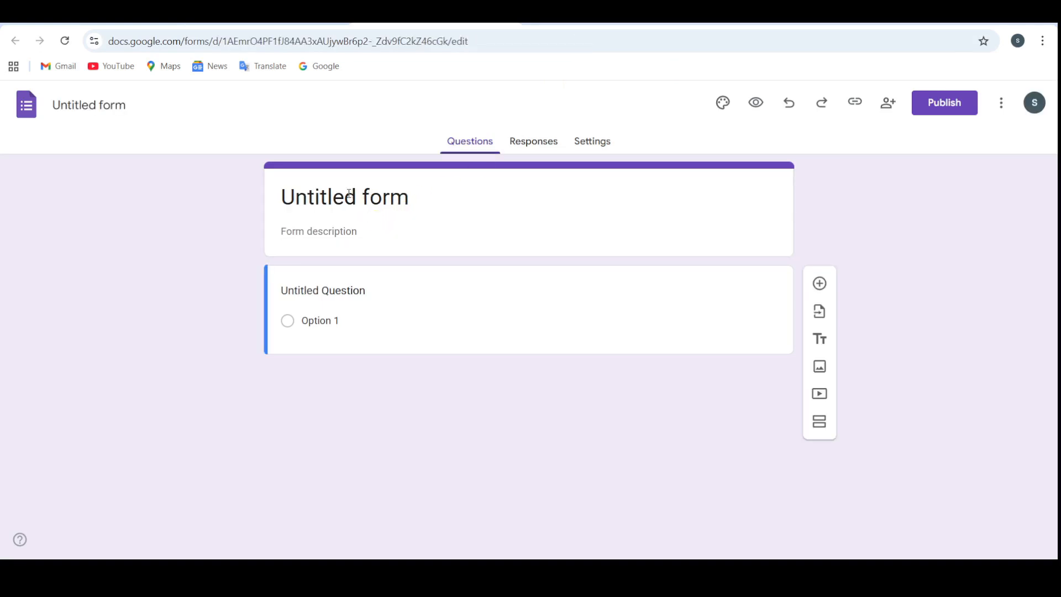
click(349, 194)
triple_click(347, 194)
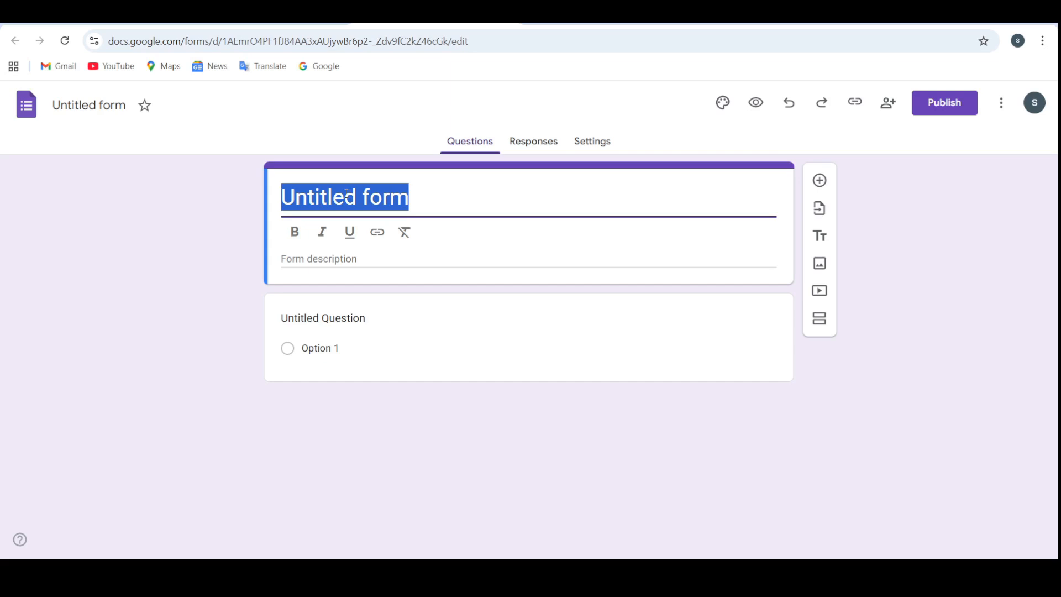
text(Opt)
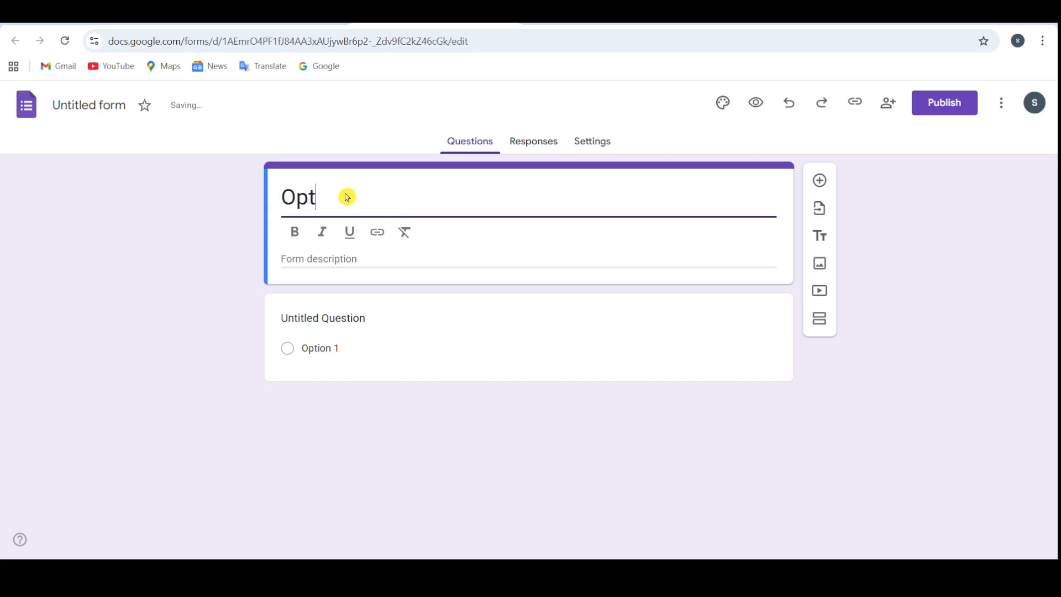
text(ion Form)
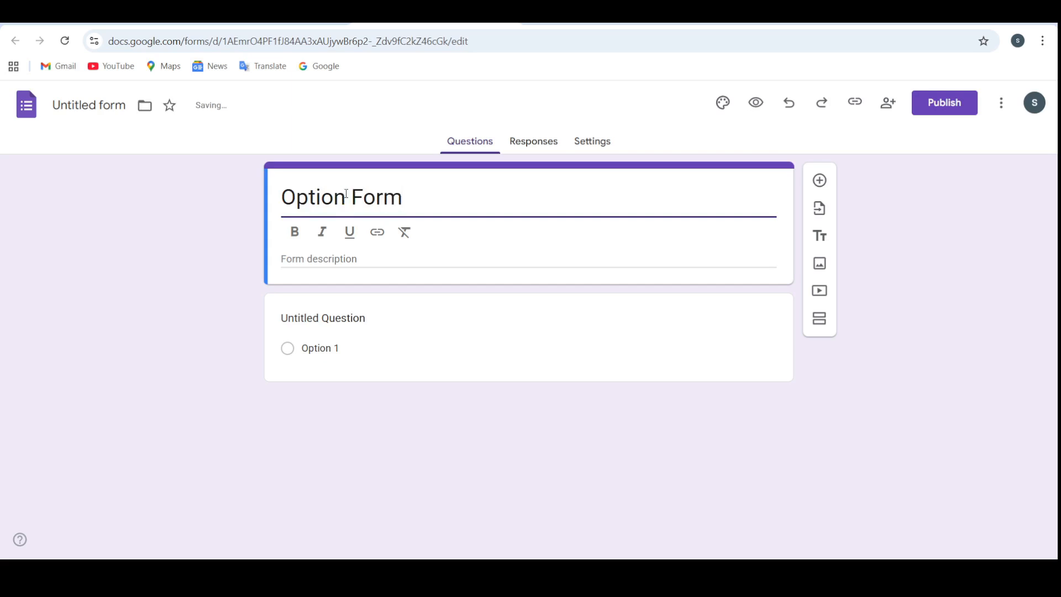
click(83, 304)
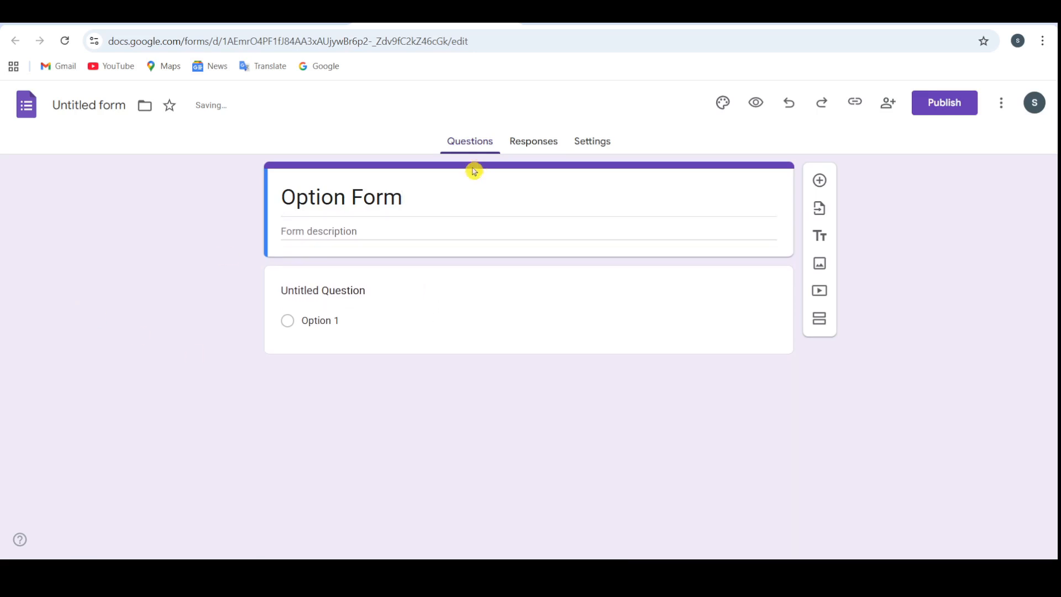
click(417, 192)
click(99, 106)
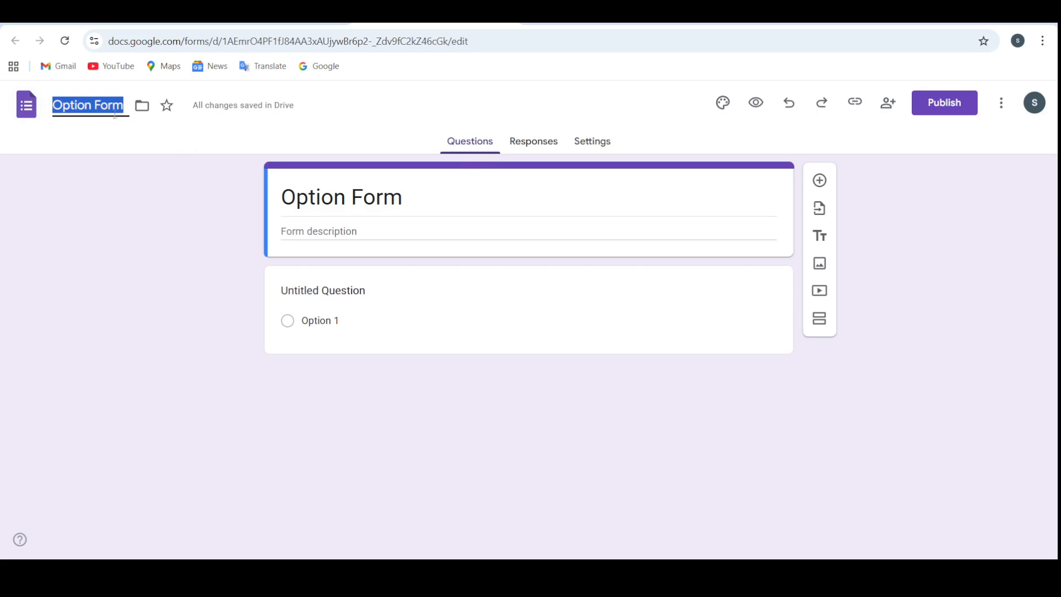
Step: Replace the first question's placeholder text with "Question 1"
click(317, 290)
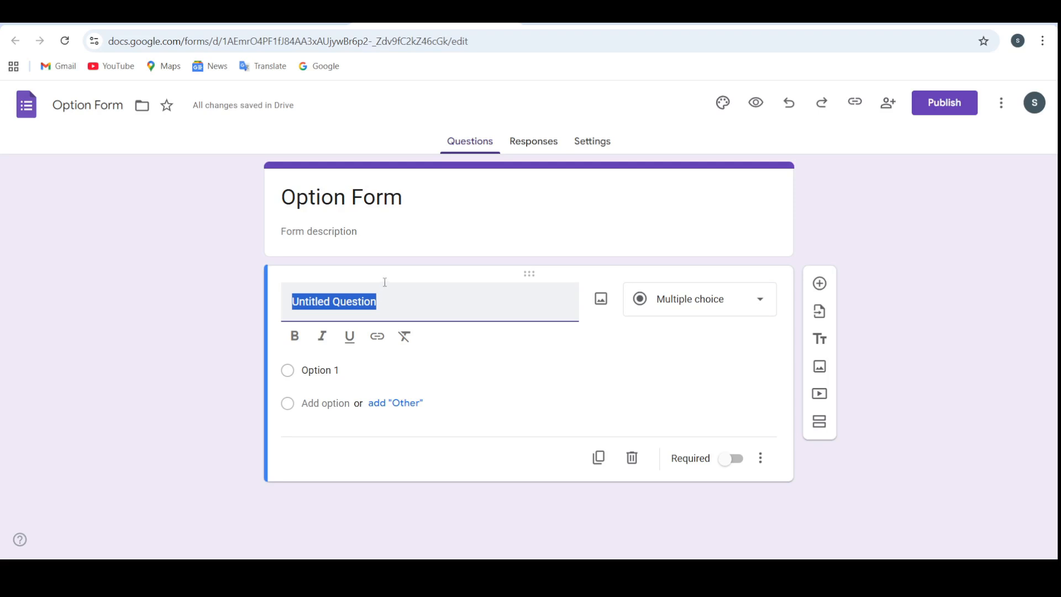
text(Que)
click(396, 314)
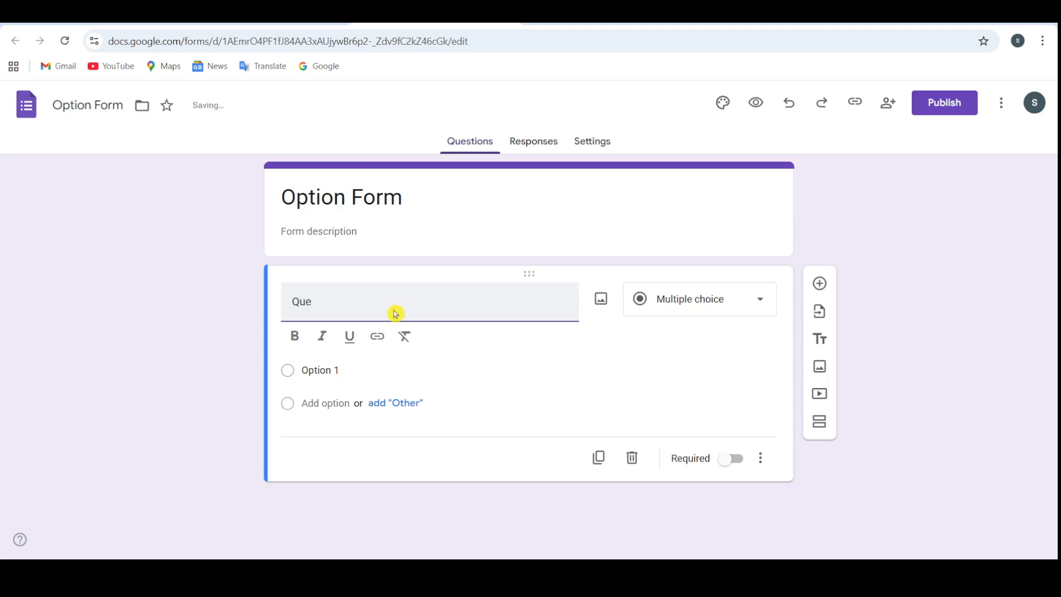
text(estion 1)
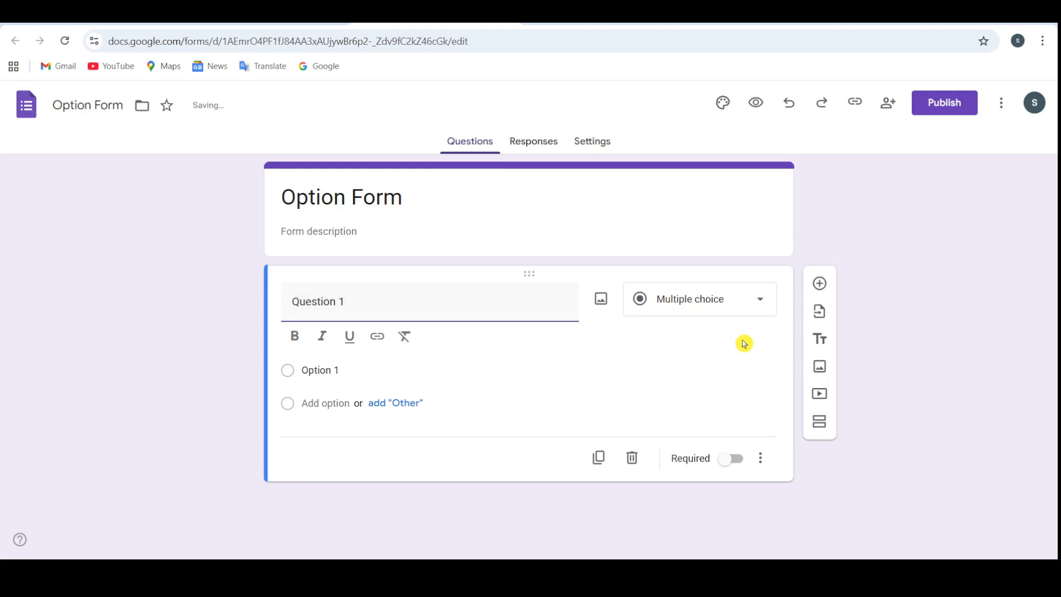
Step: Try the Short answer, Paragraph, Multiple choice, Checkboxes and Dropdown types on Question 1 in turn
click(761, 301)
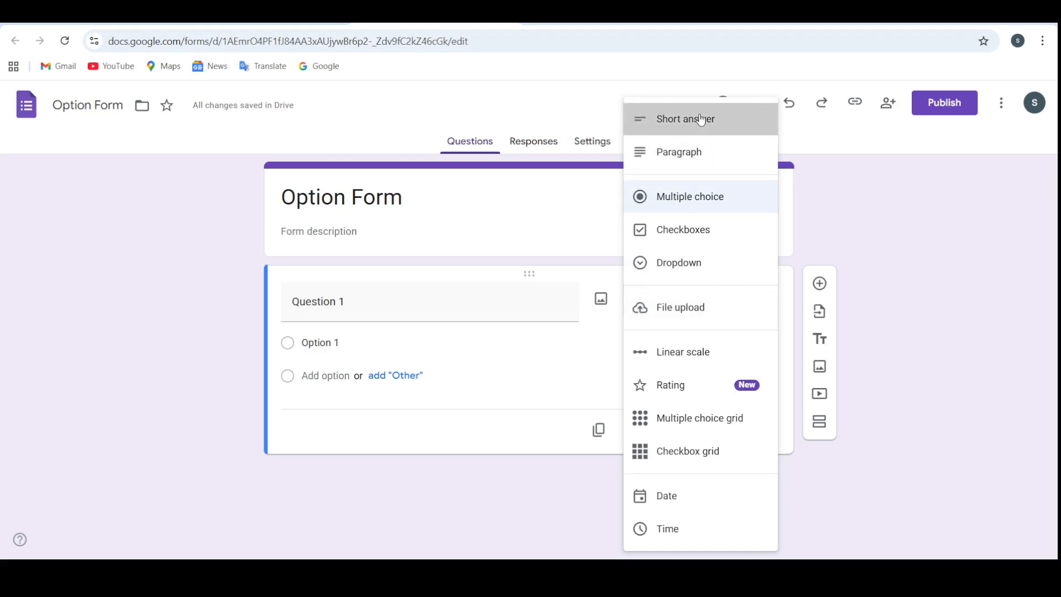
click(701, 120)
click(758, 303)
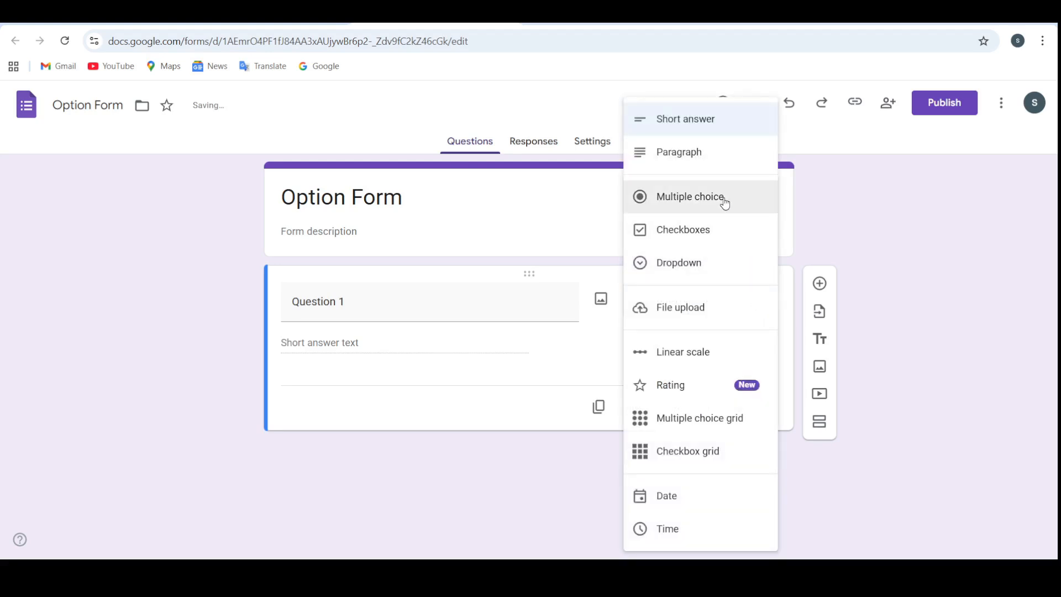
click(671, 154)
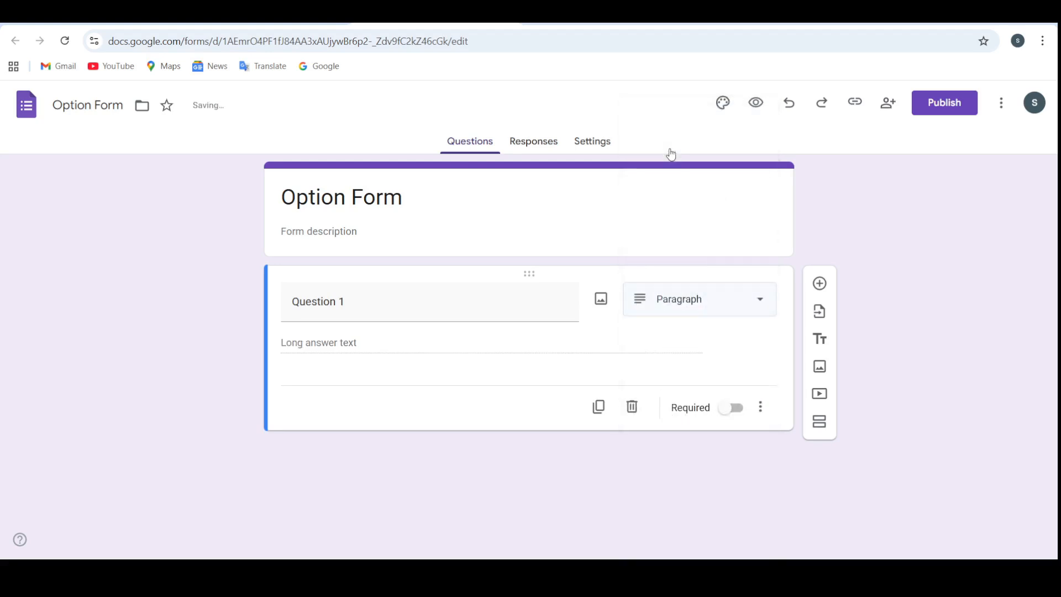
click(735, 300)
click(696, 201)
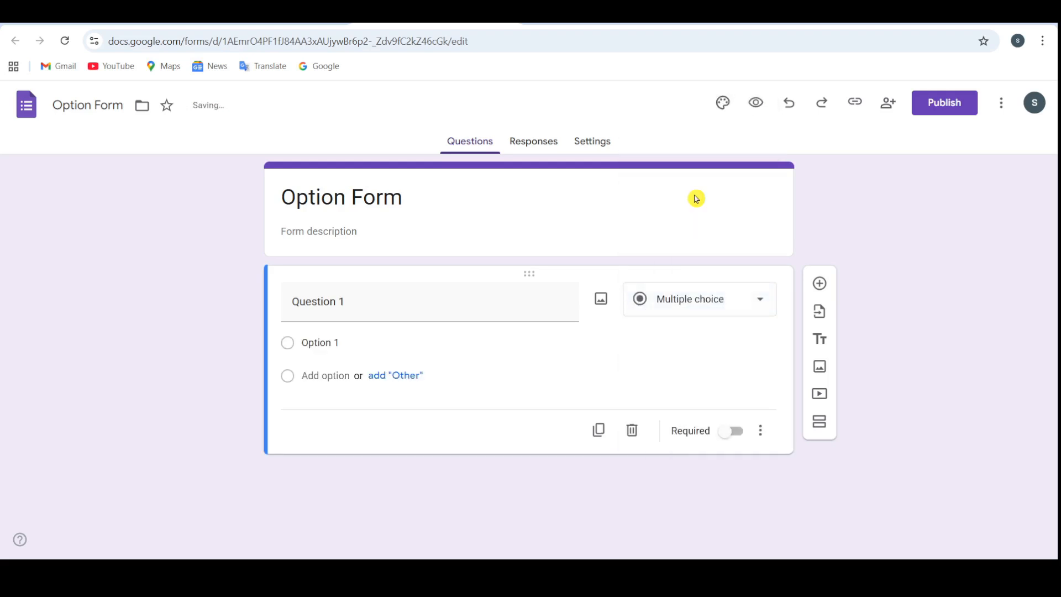
click(762, 305)
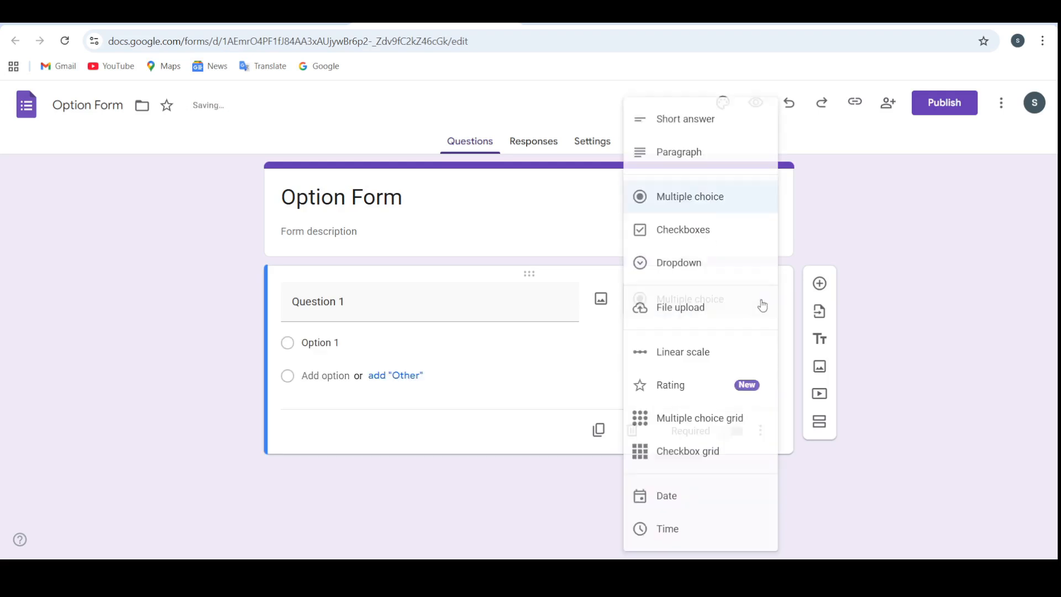
click(693, 233)
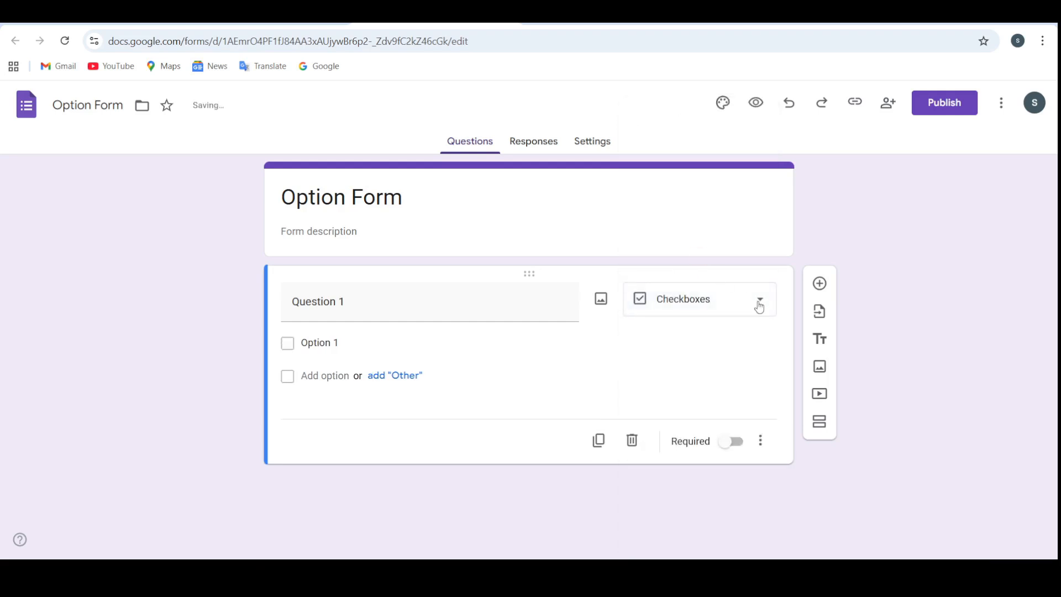
click(759, 306)
click(689, 266)
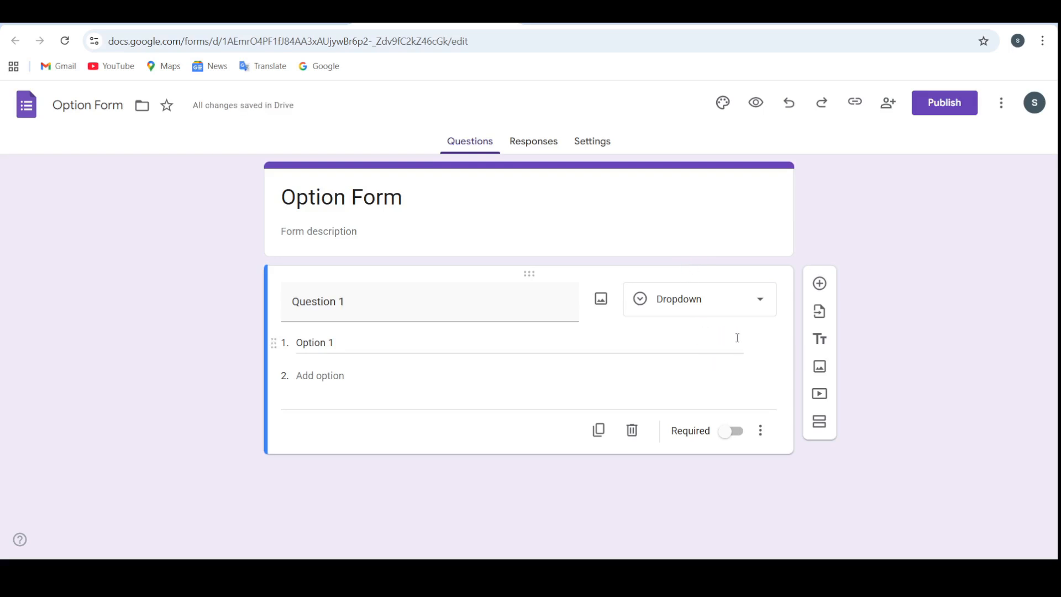
Step: Change Question 1 to File upload, accept respondent uploads to Drive, and allow only specific file types
click(761, 301)
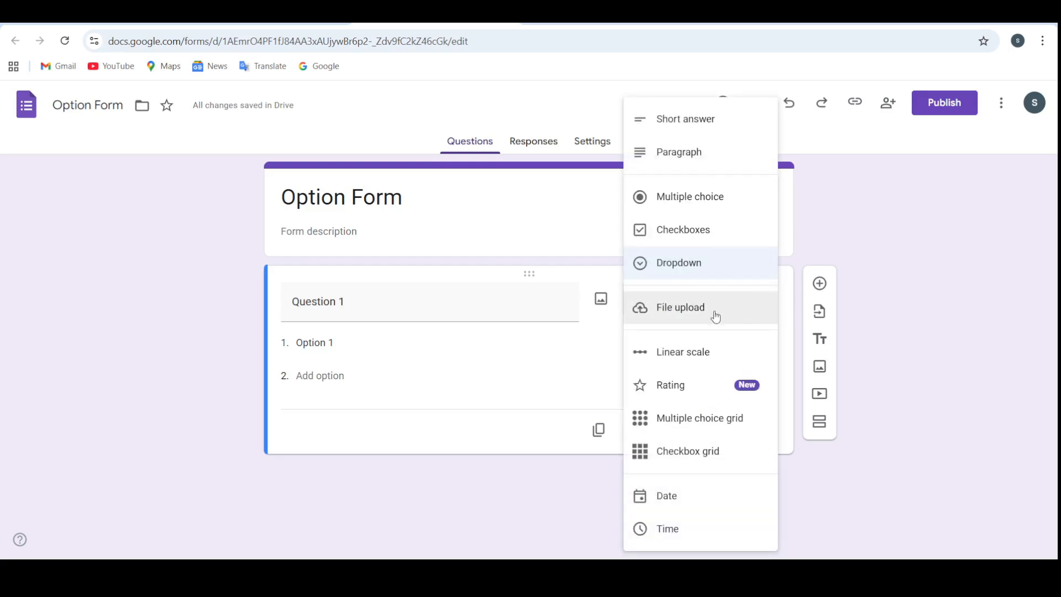
click(686, 311)
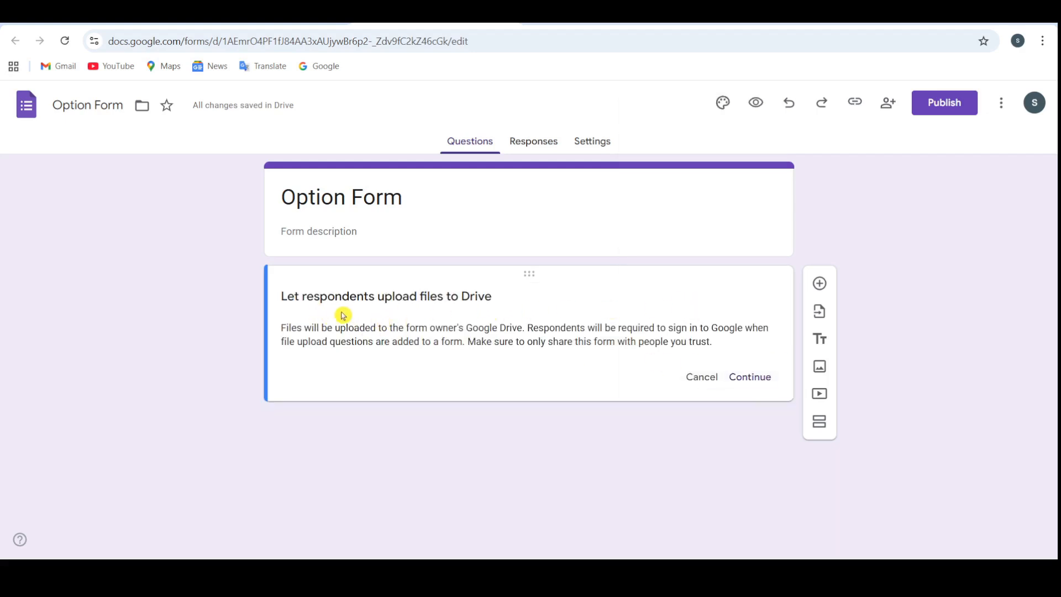
click(751, 378)
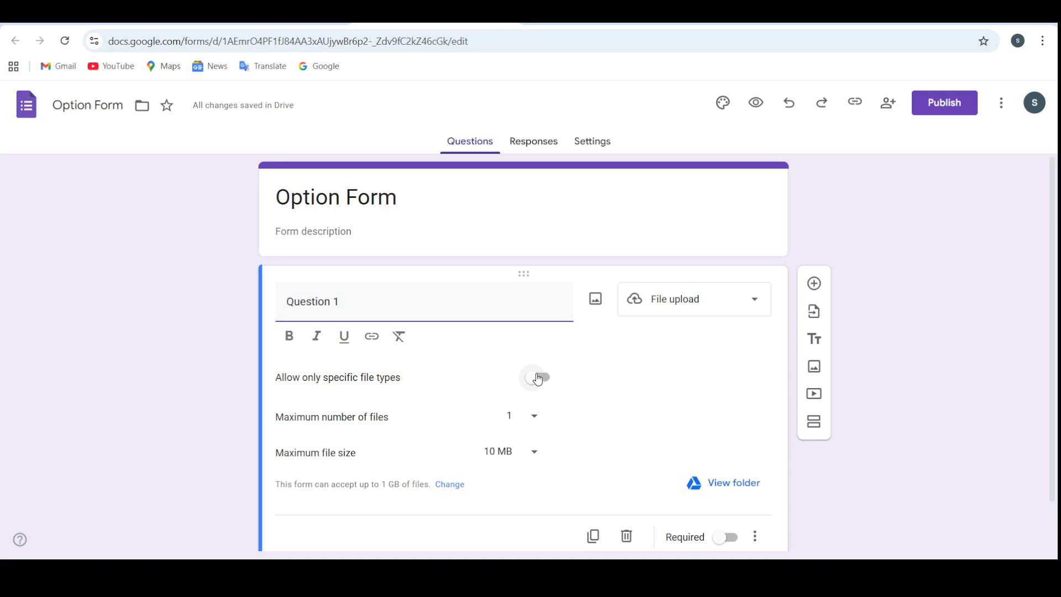
click(538, 379)
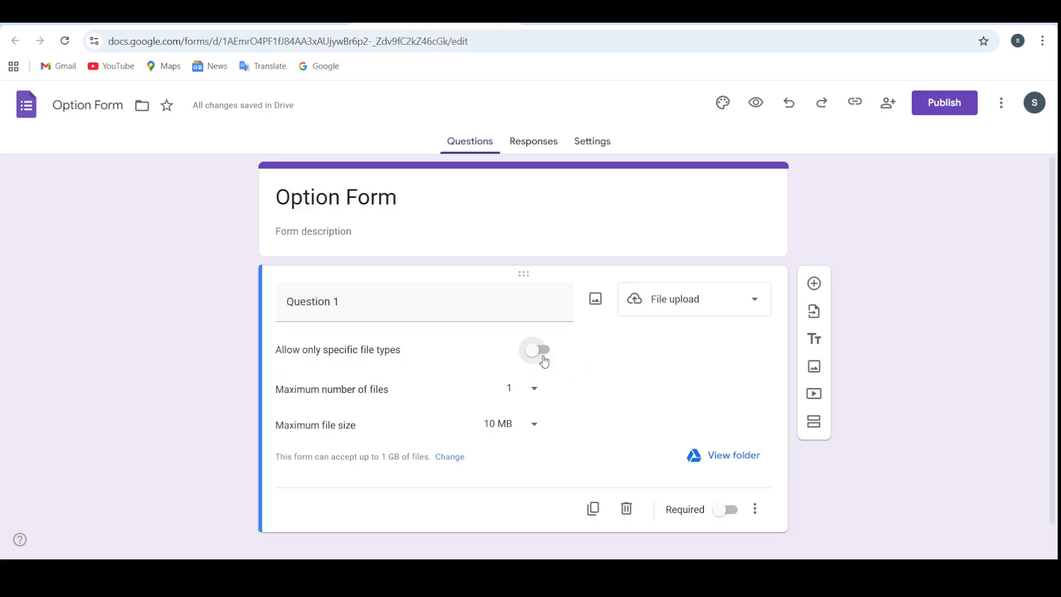
click(543, 357)
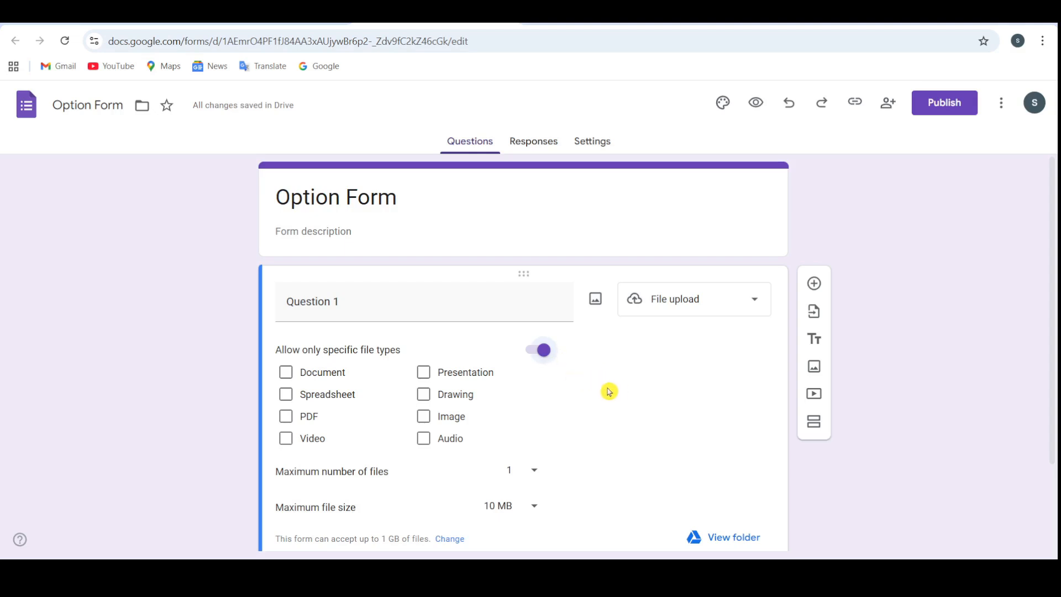
Step: Try Document and PDF as allowed file types, then clear both and allow Video only
click(286, 374)
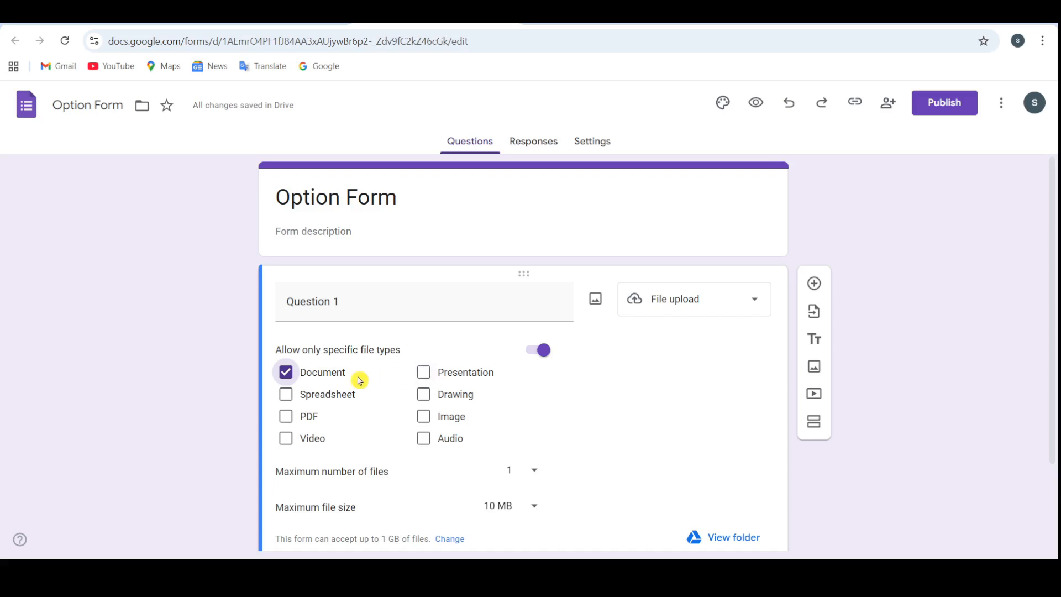
click(286, 417)
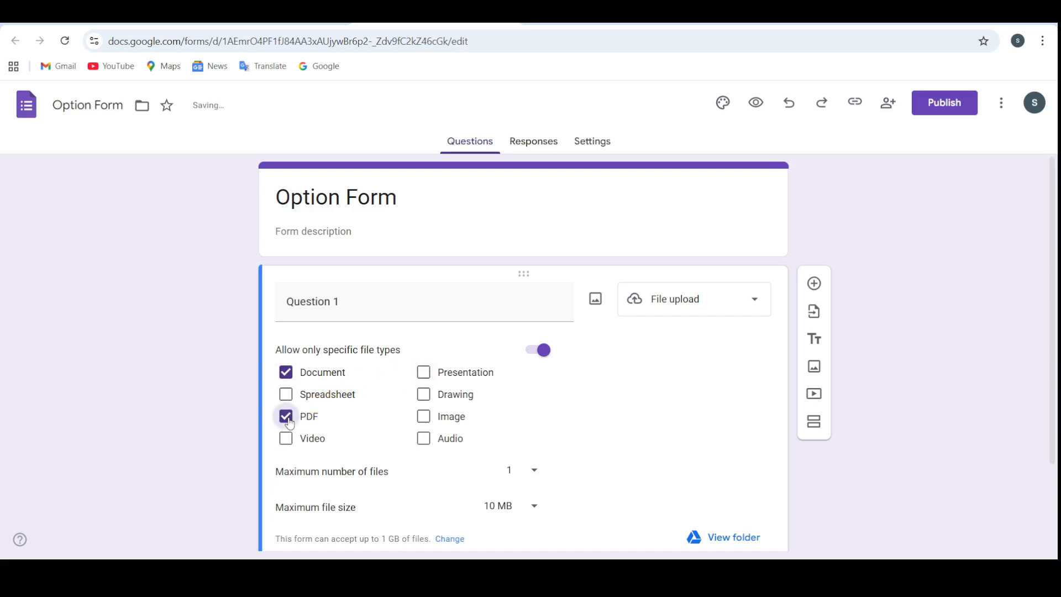
click(285, 374)
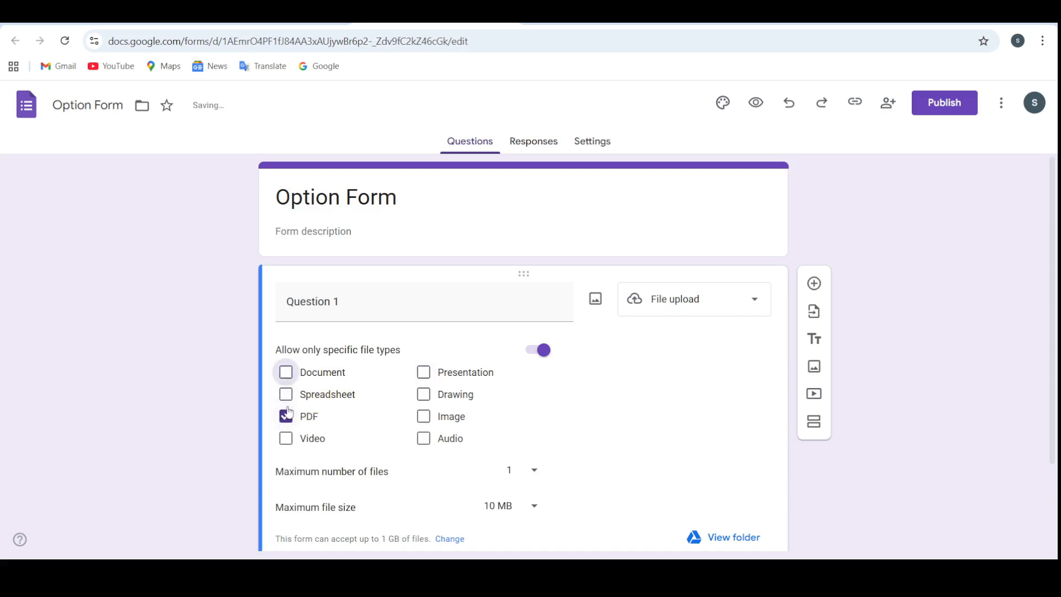
click(286, 418)
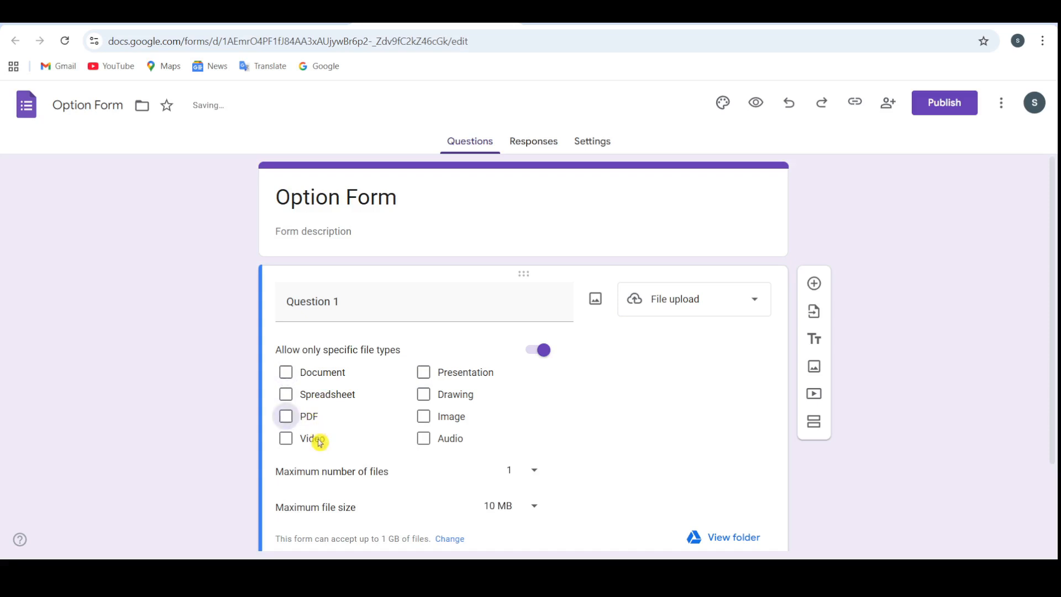
click(286, 439)
Step: Set the maximum number of uploaded files to 5 and look through the maximum file size options
scroll(473, 485, down, 2)
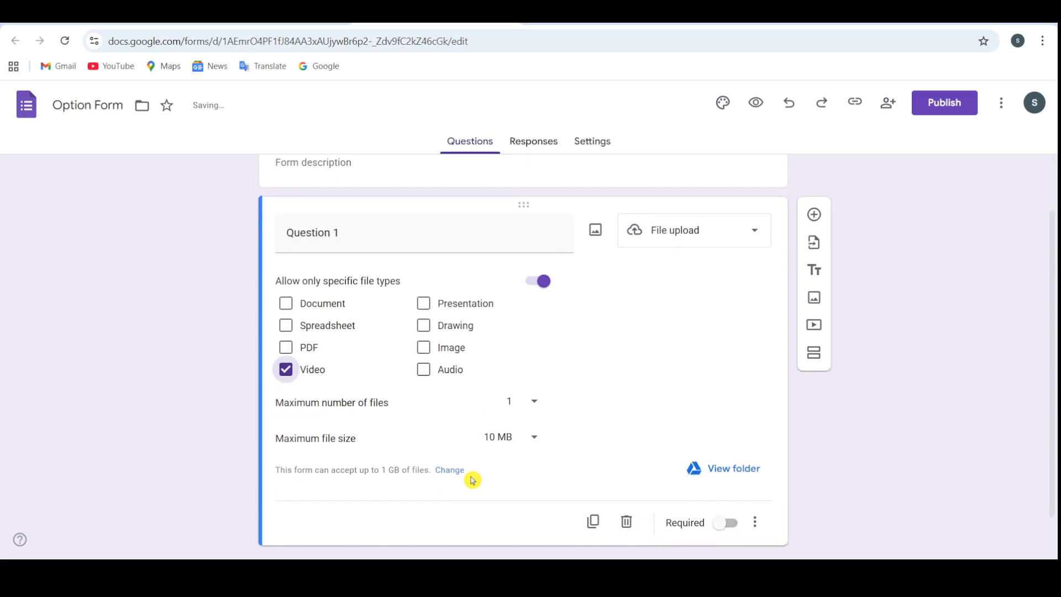
click(533, 408)
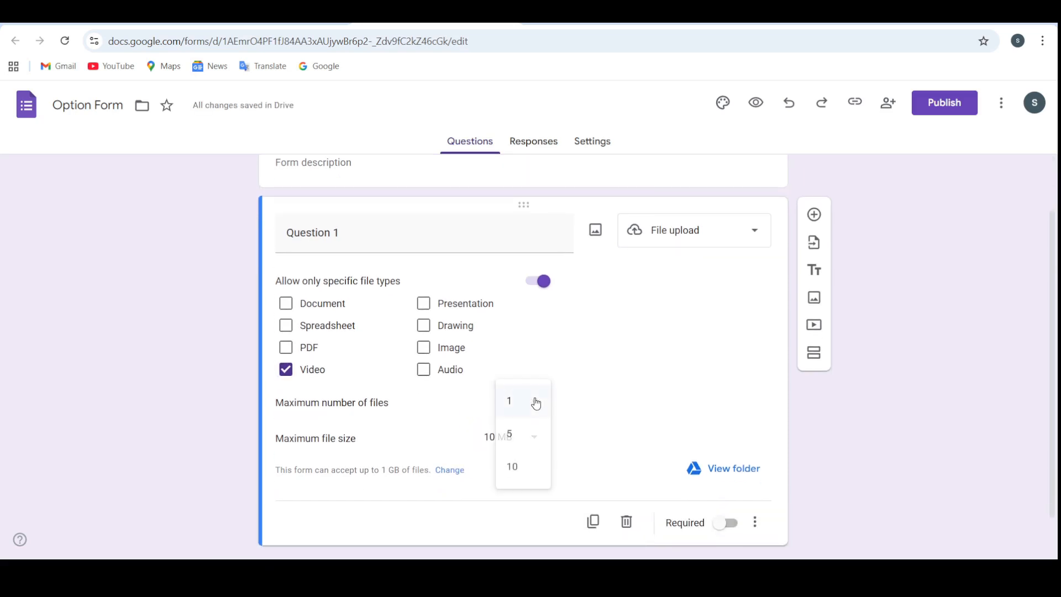
click(516, 436)
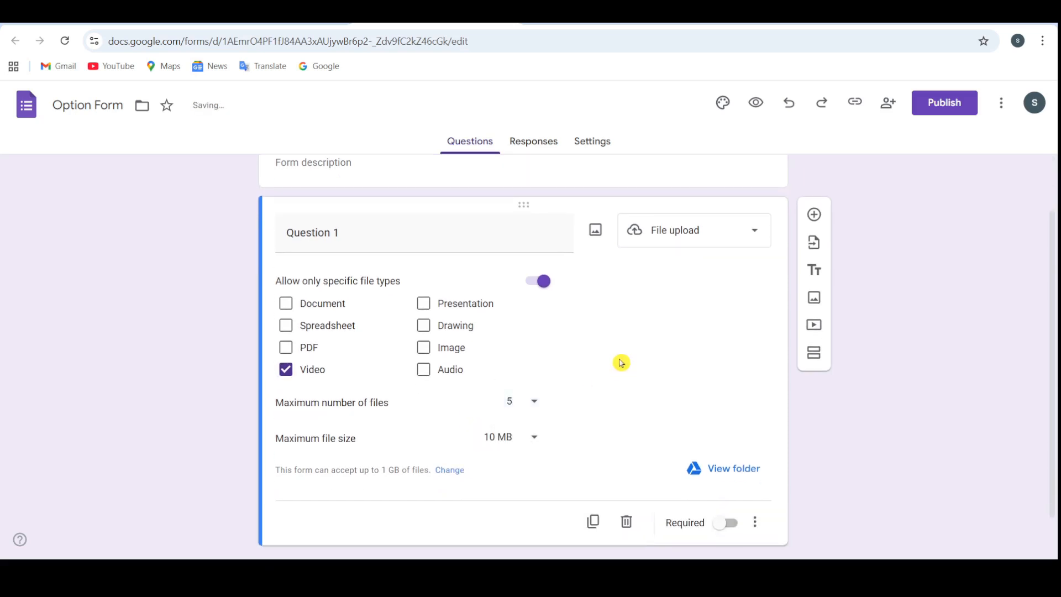
click(516, 440)
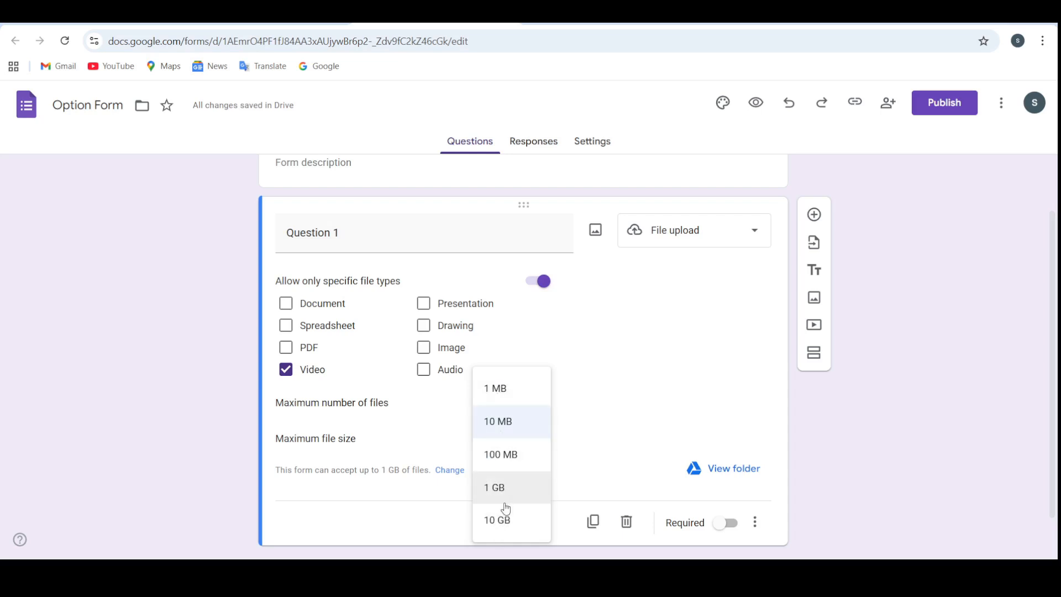
click(501, 520)
click(603, 370)
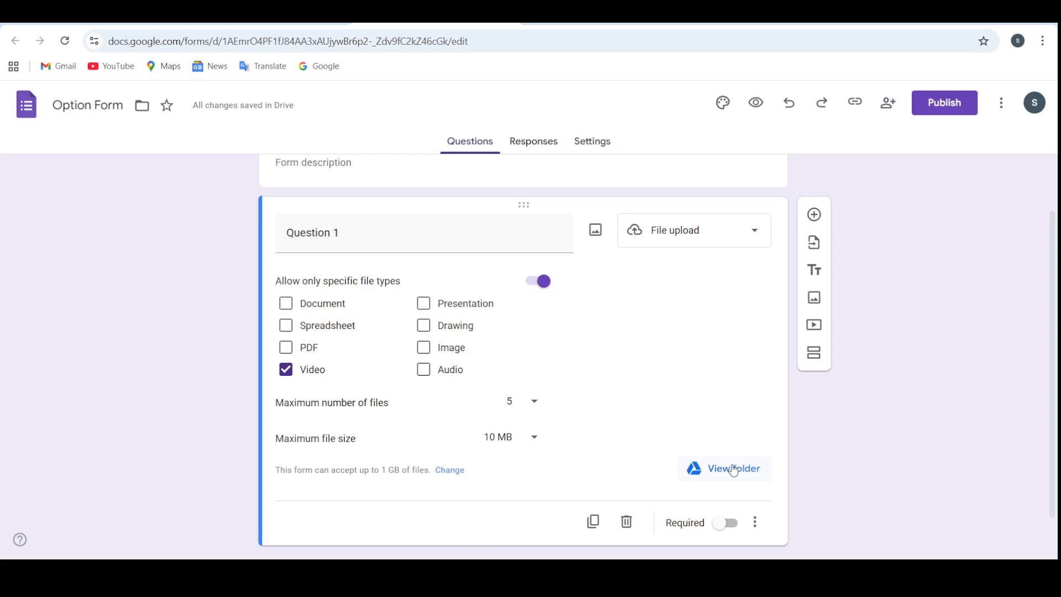
Step: Change Question 1 to Linear scale and label 1 as "Loss" and 5 as "Gain"
click(692, 226)
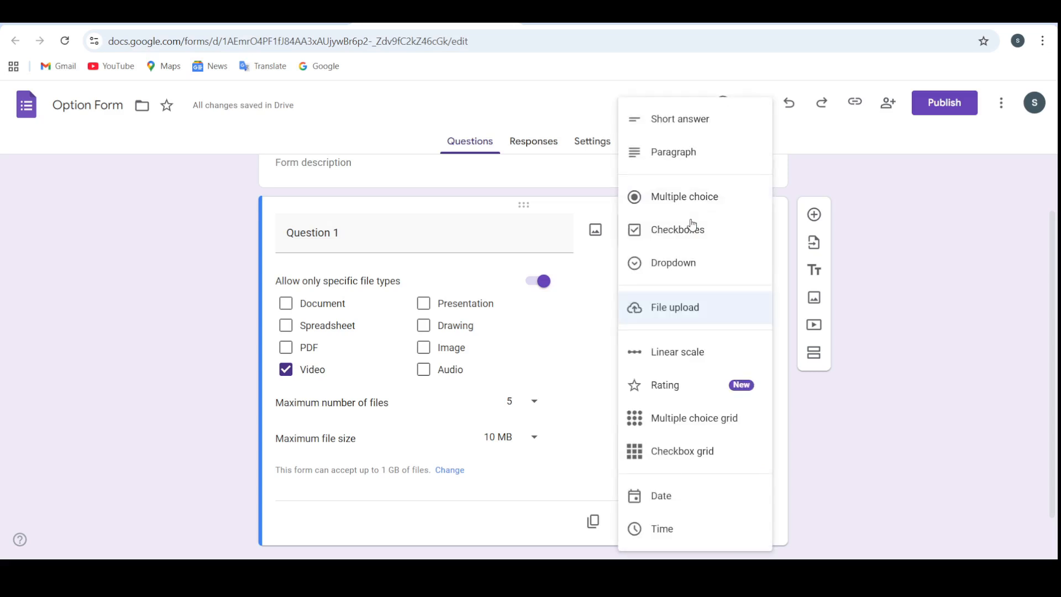
click(693, 360)
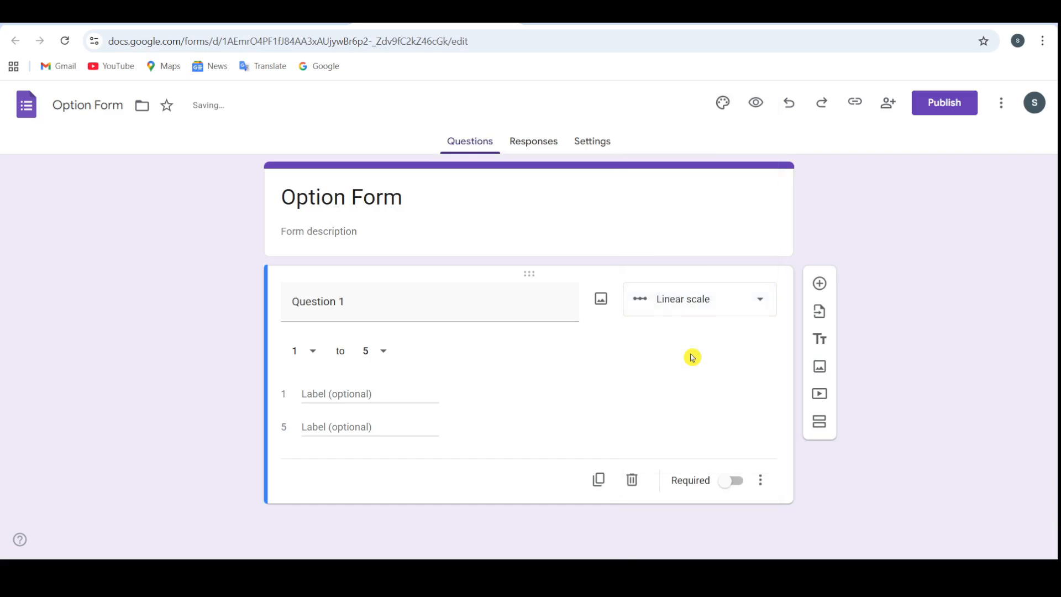
click(332, 394)
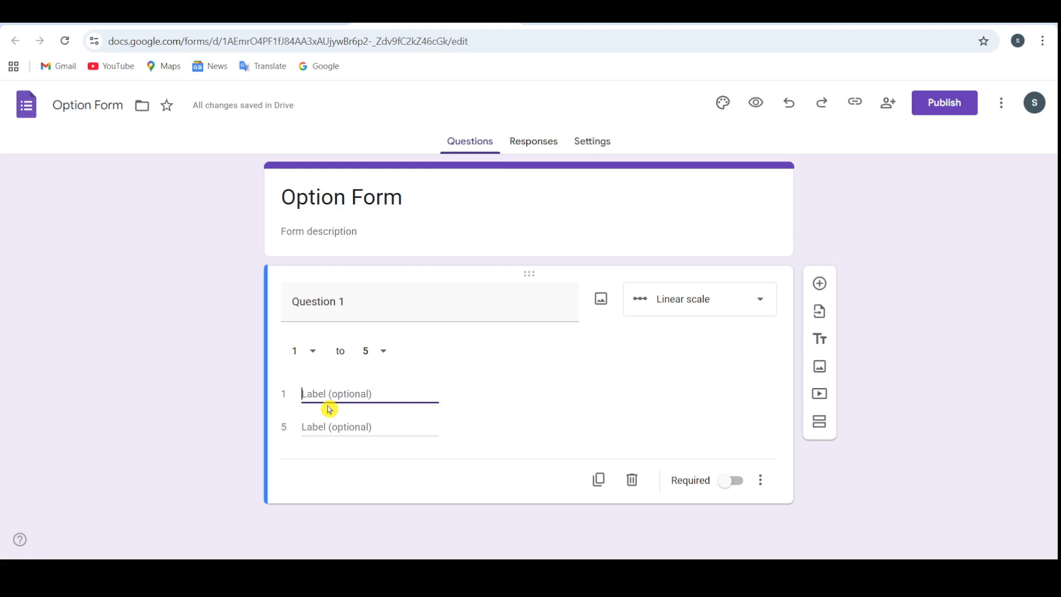
text(Loss)
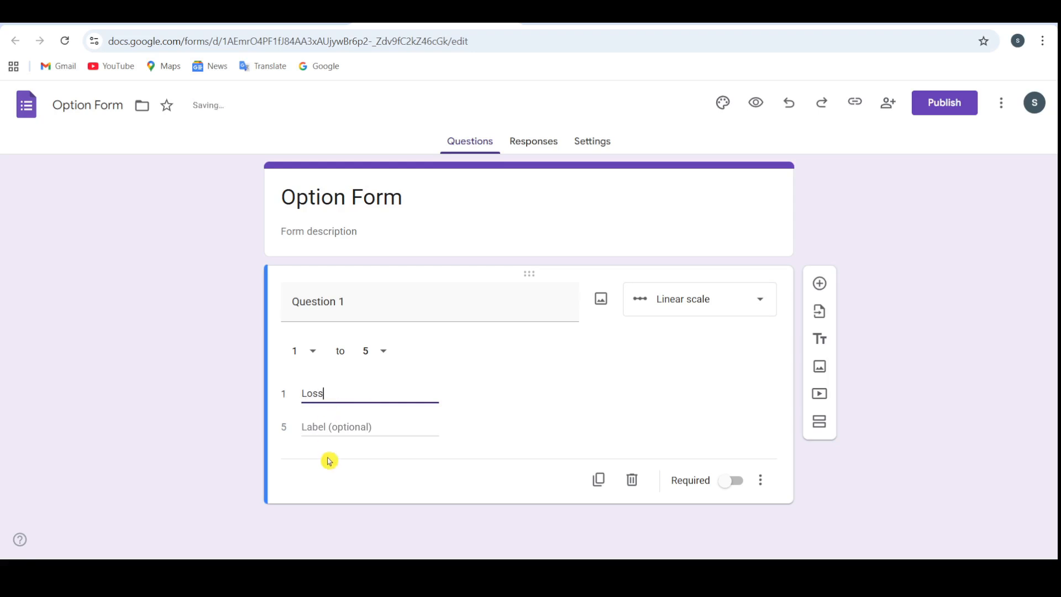
click(324, 430)
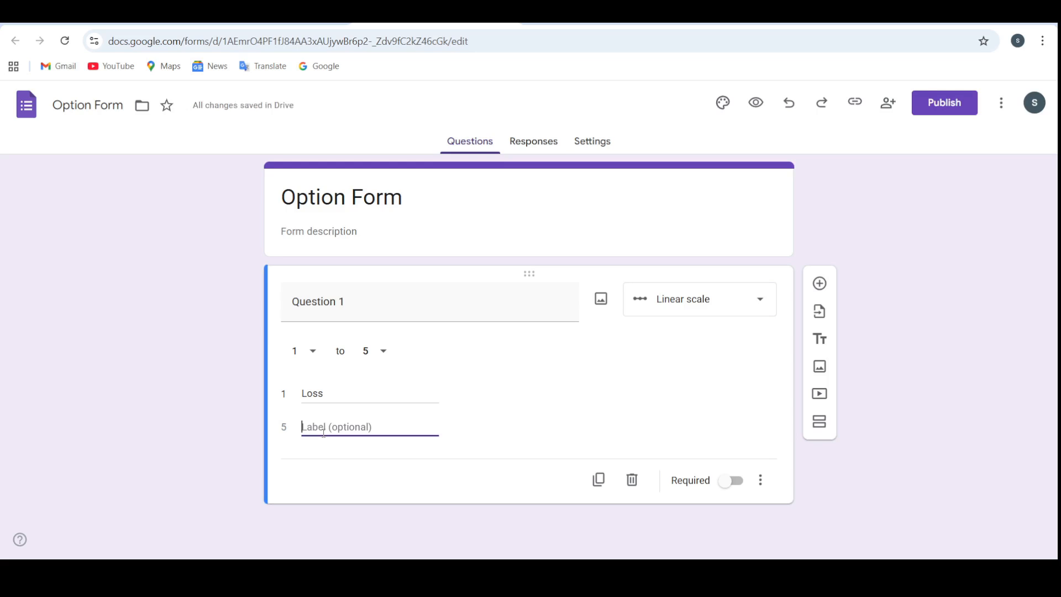
text(Gain)
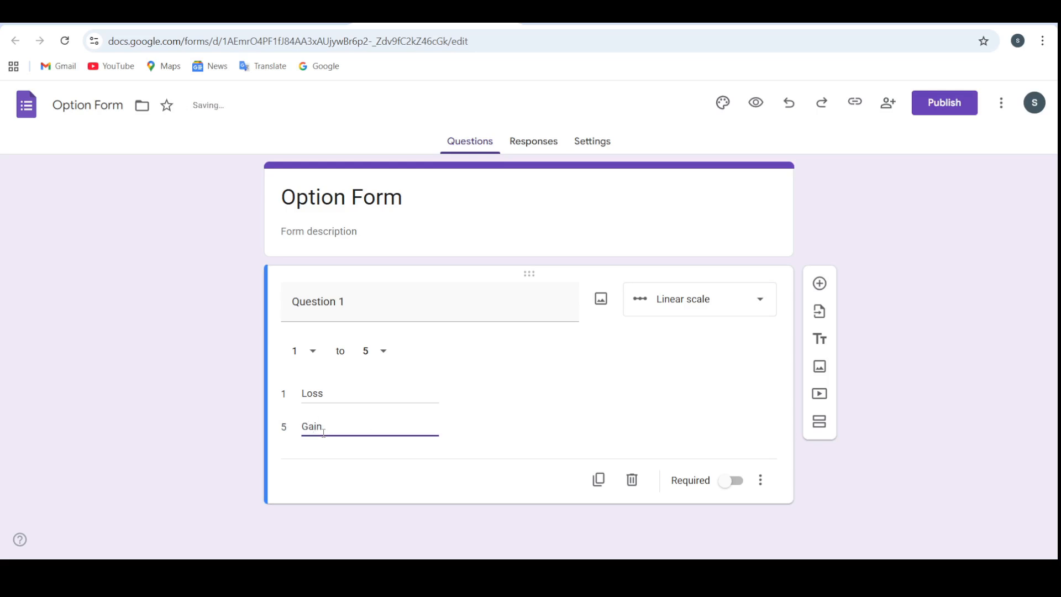
Step: Change Question 1 to Rating and look through the available rating symbols
click(684, 307)
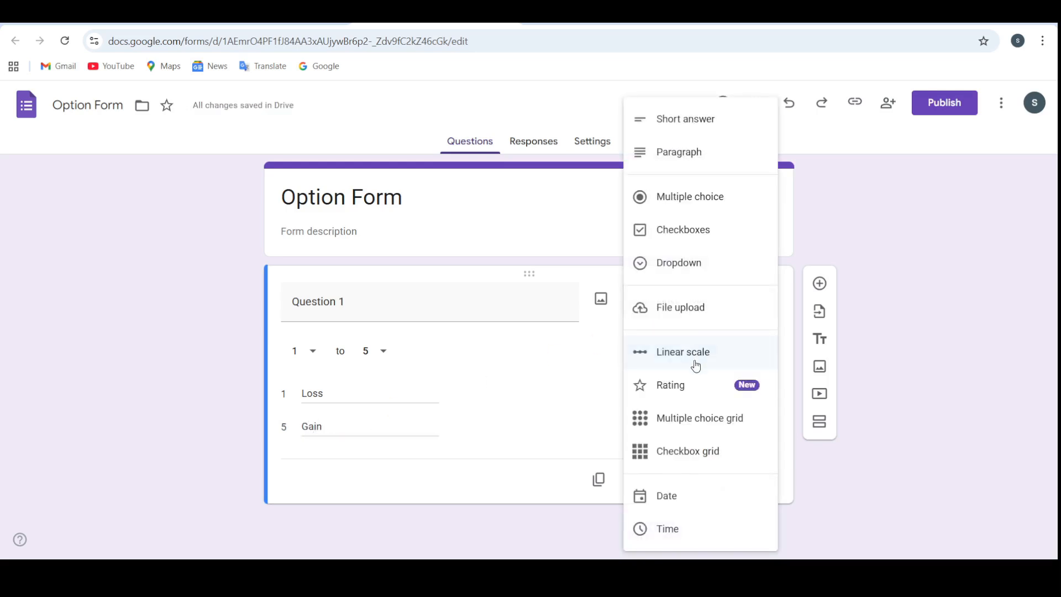
click(697, 392)
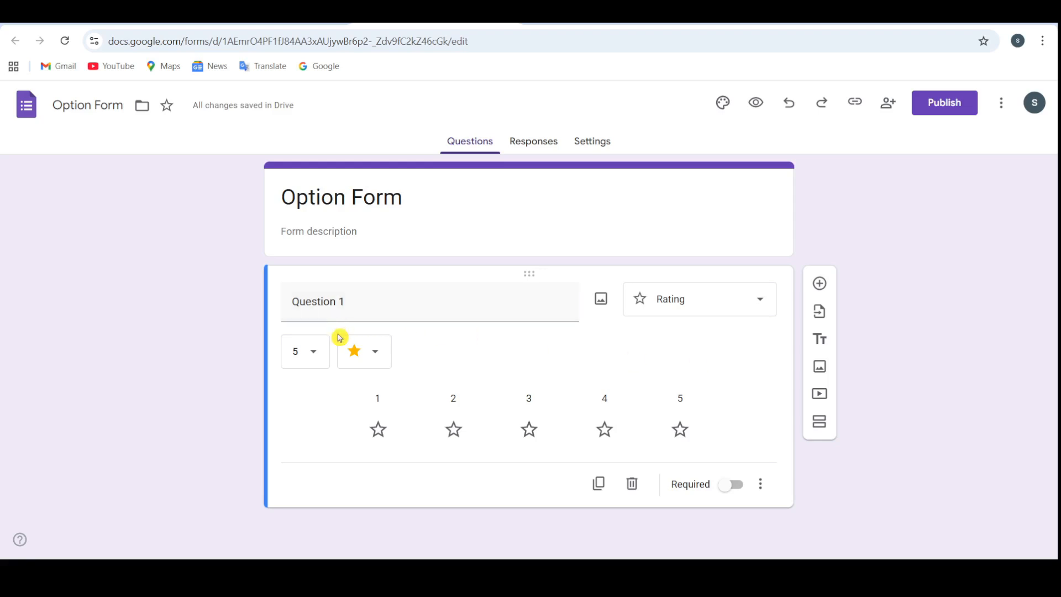
click(376, 354)
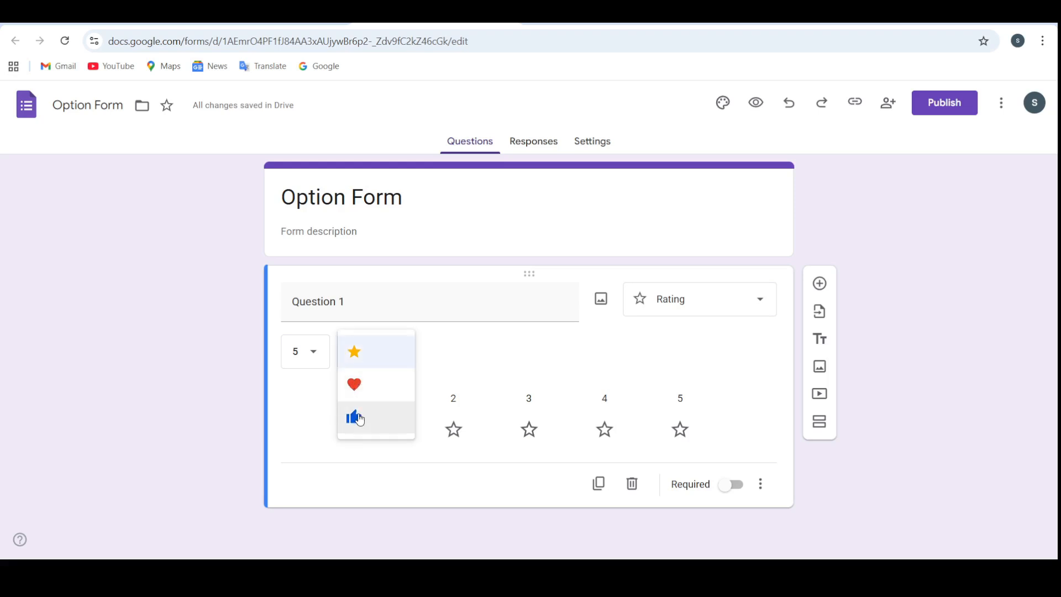
click(710, 340)
Step: Try the Multiple choice grid, Checkbox grid, Date and Time types on Question 1 in turn
click(716, 304)
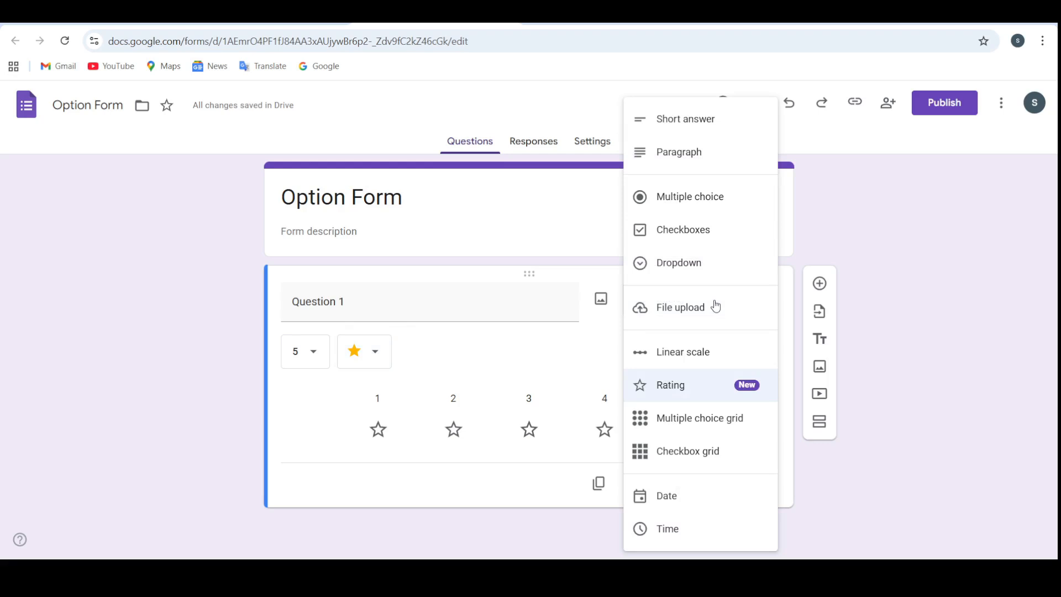
click(712, 423)
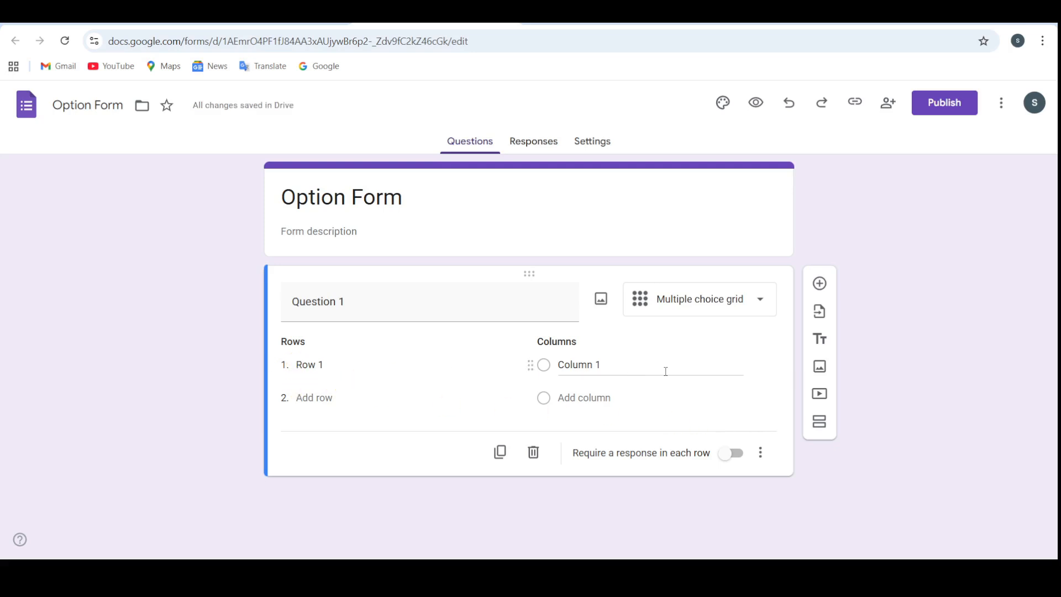
click(717, 308)
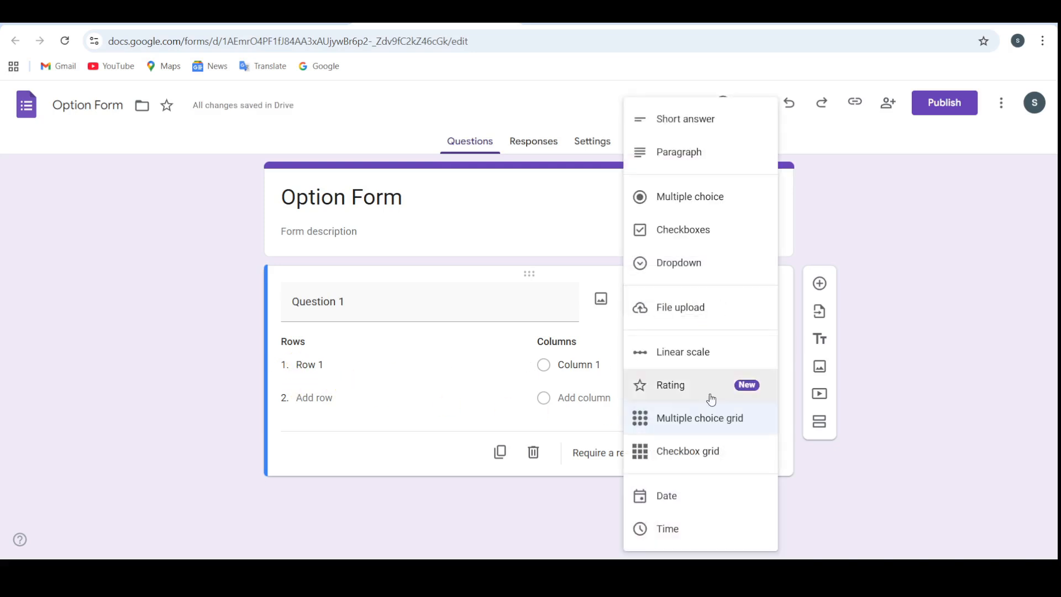
click(705, 452)
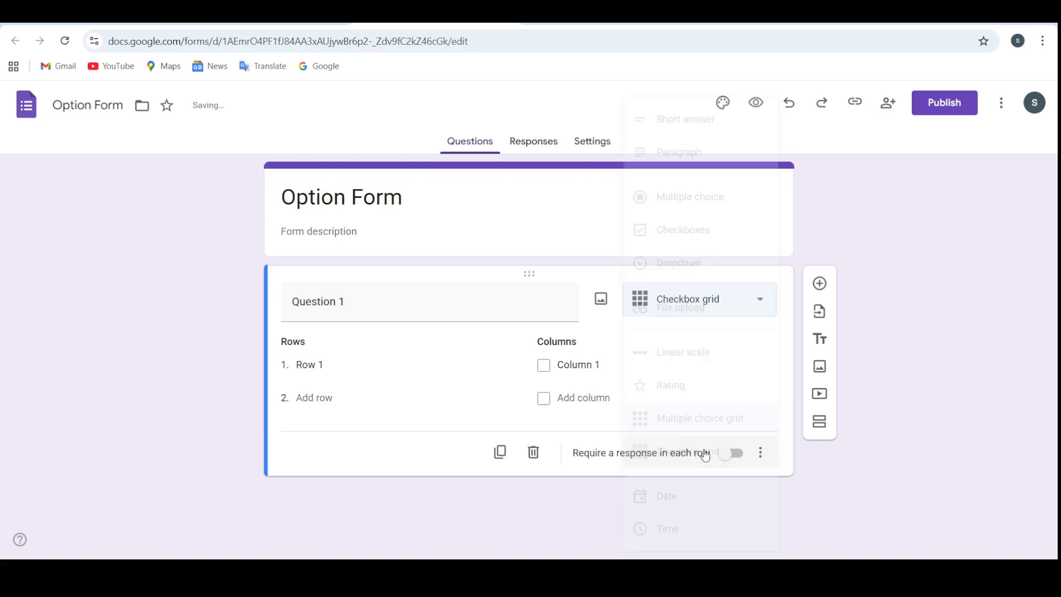
click(699, 304)
click(697, 494)
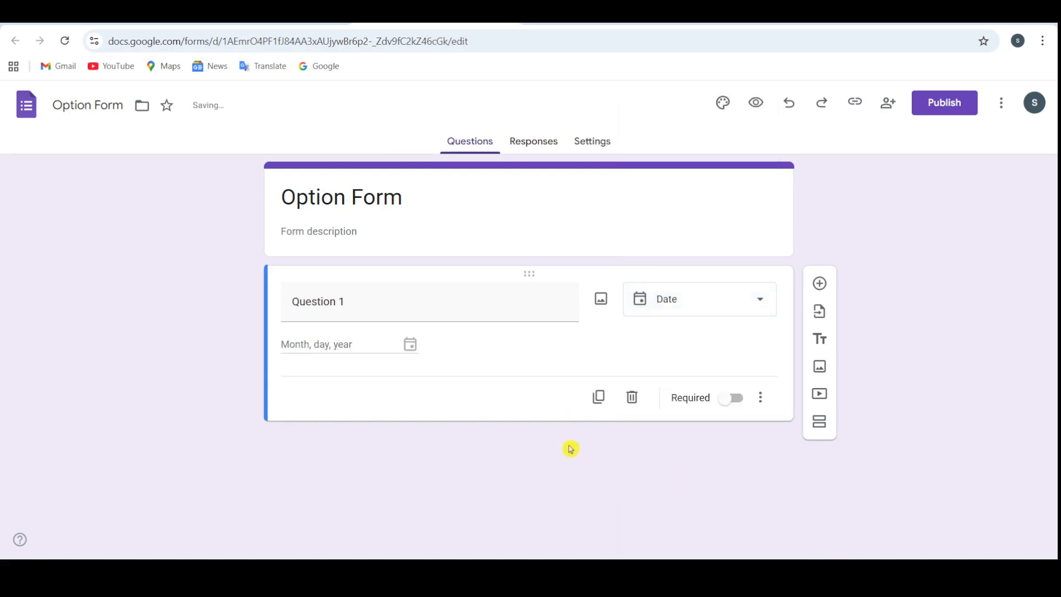
click(709, 298)
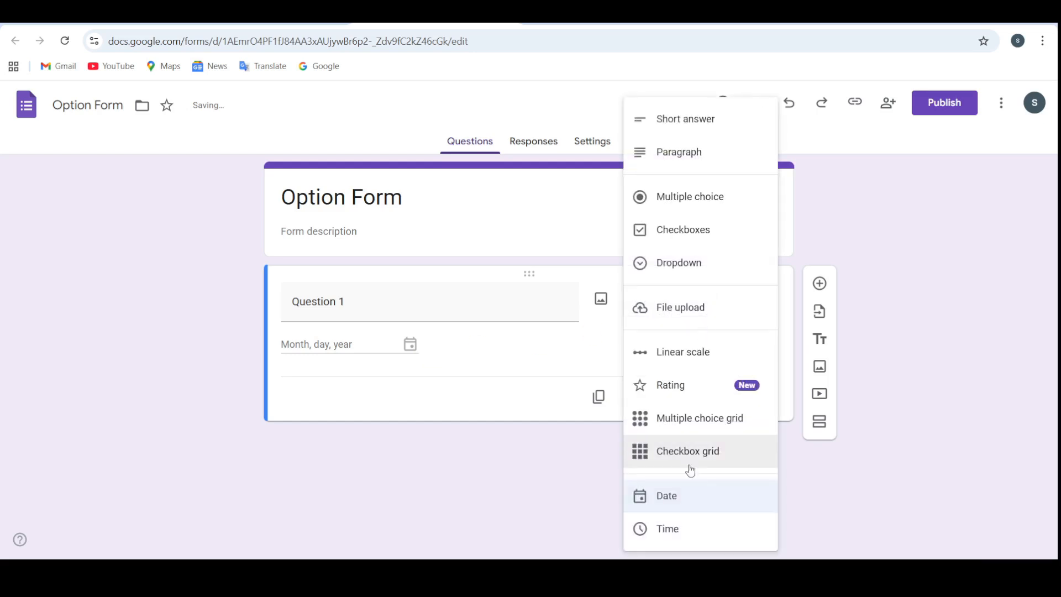
click(670, 528)
Step: Change Question 1 to Multiple choice and add Option 2, Option 3 and Option 4
click(707, 302)
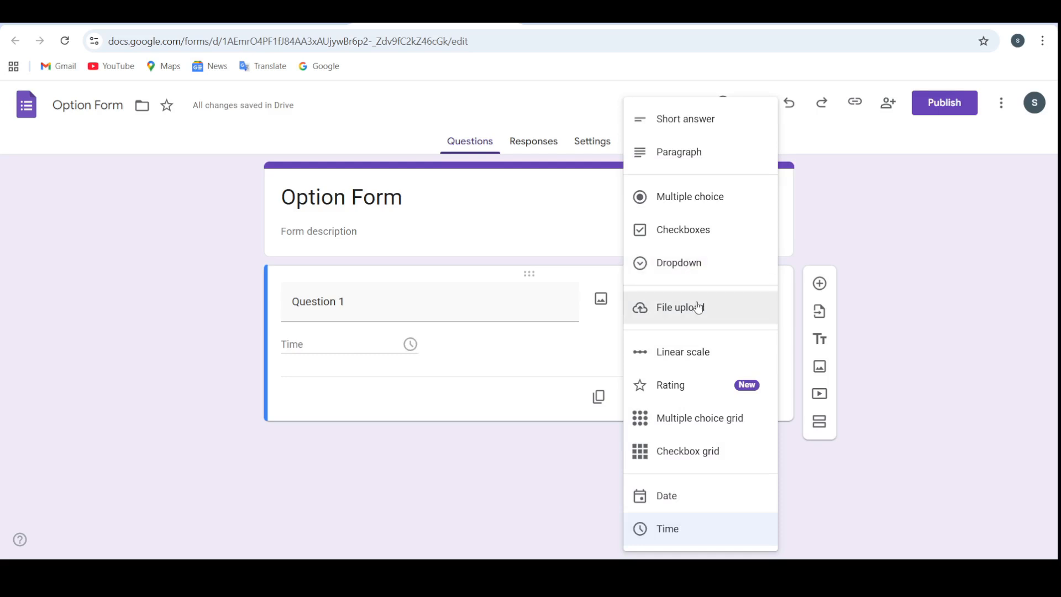
click(708, 196)
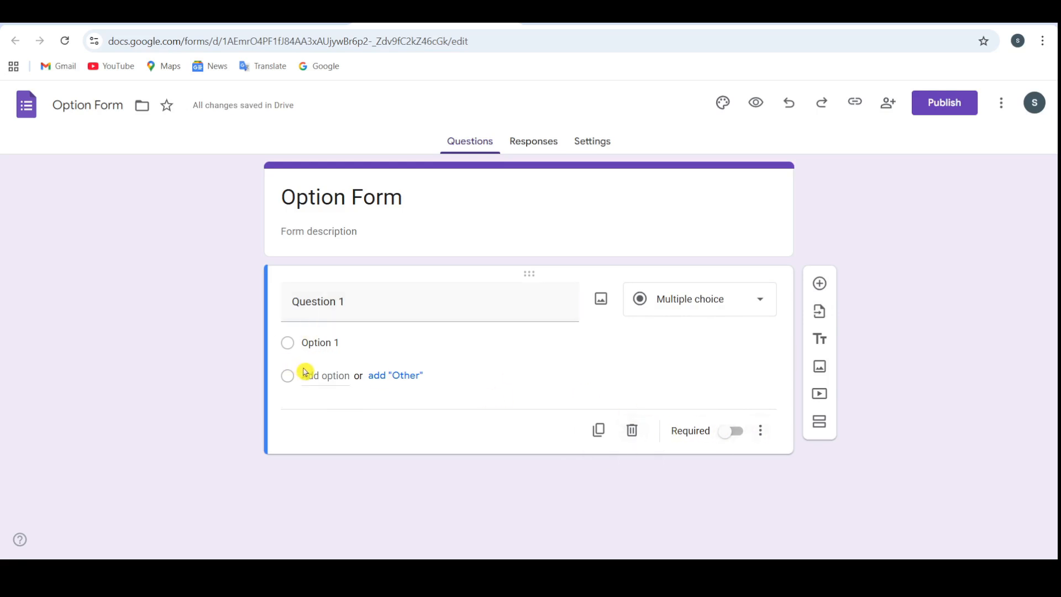
click(323, 378)
click(330, 407)
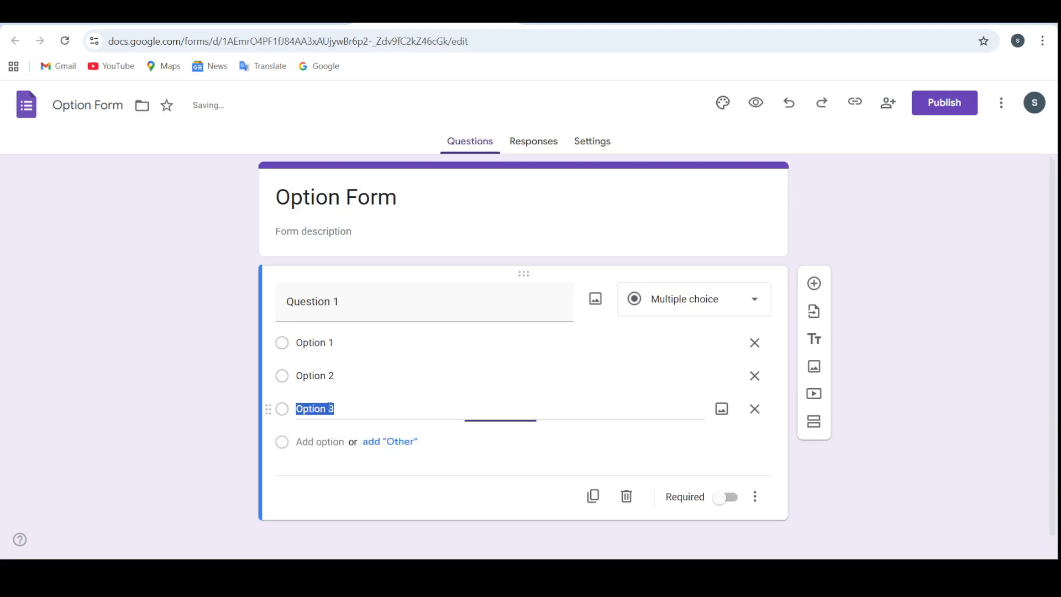
click(322, 441)
scroll(707, 500, down, 1)
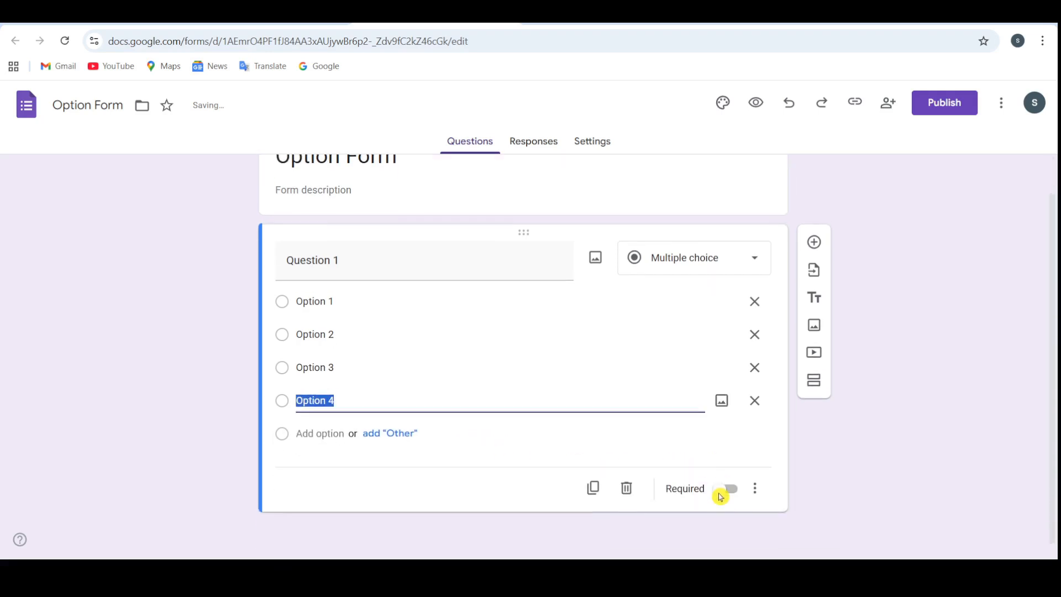
Step: Enable going to a section based on the answer for Question 1 and route Option 1 to section 1 (Option Form)
click(754, 484)
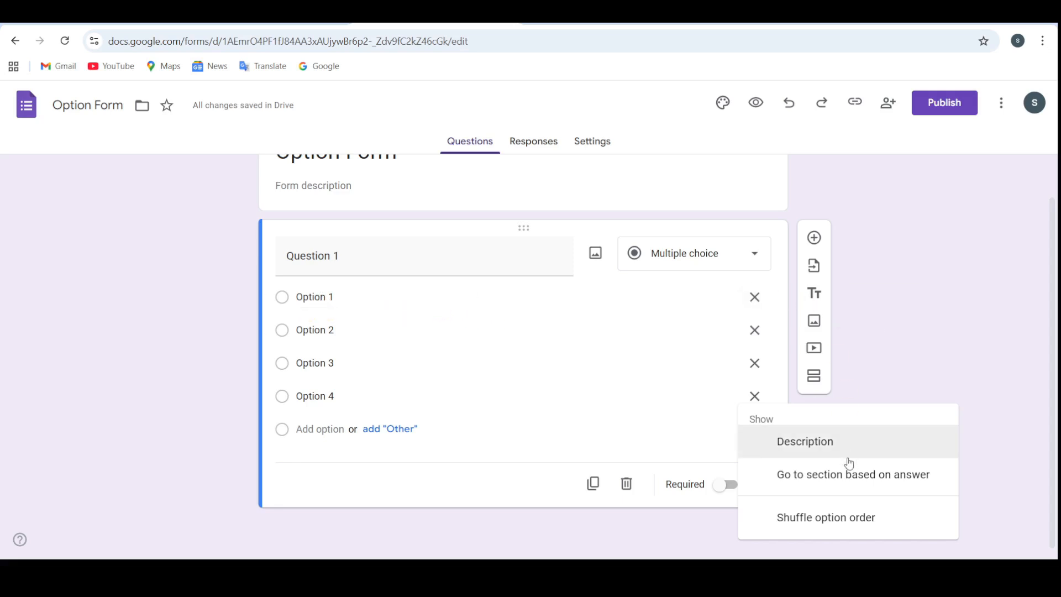
click(853, 477)
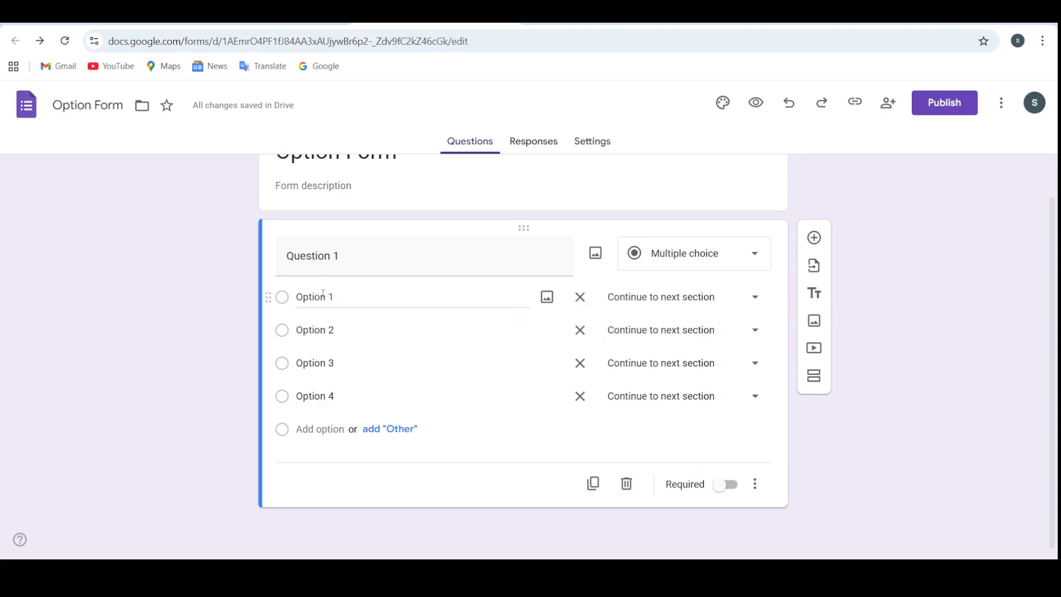
click(657, 295)
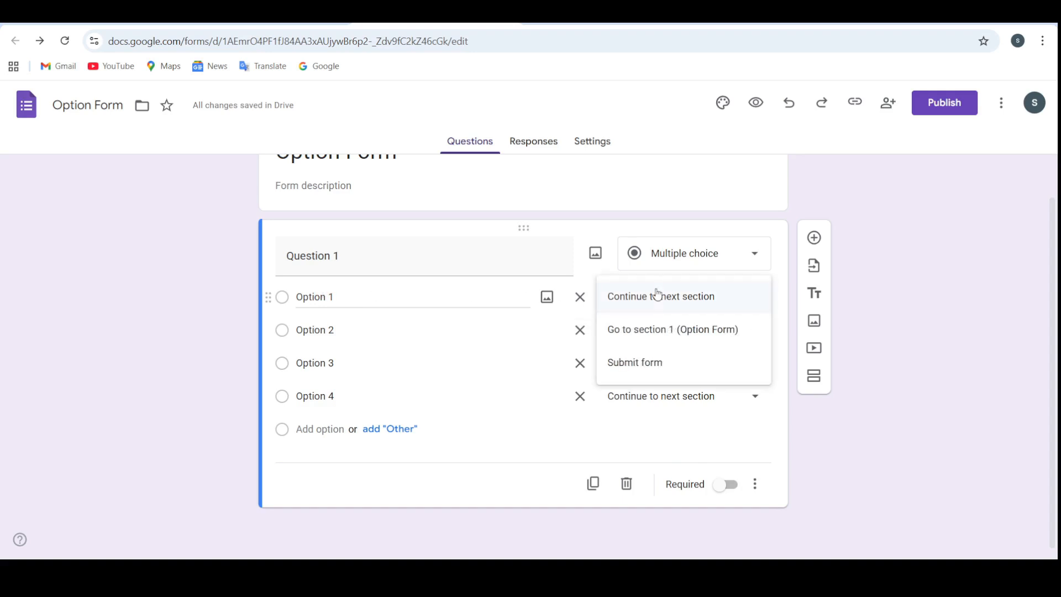
click(666, 331)
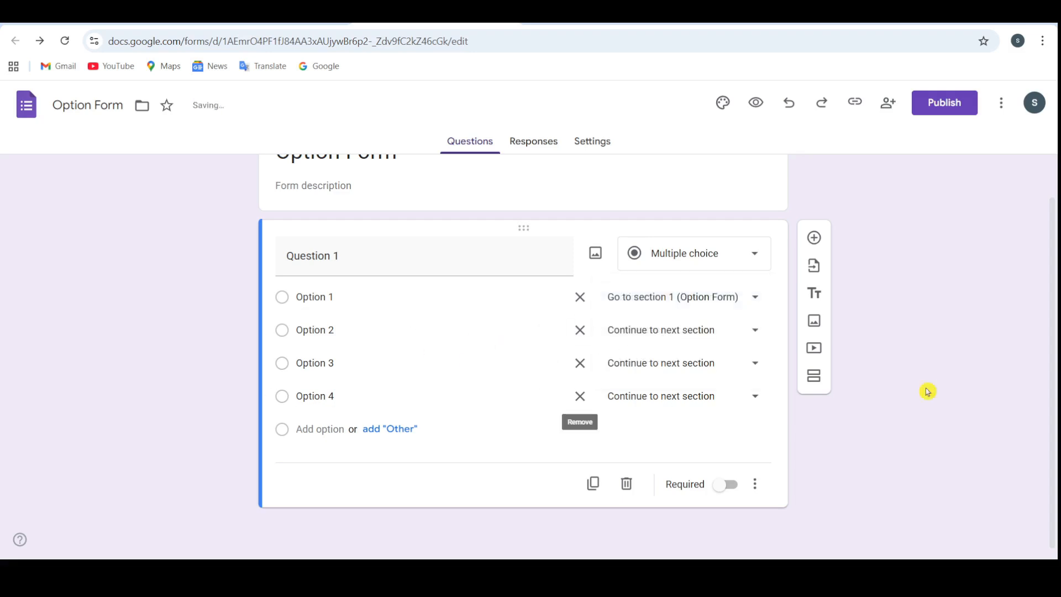
Step: Add Option 5 to Question 1 and set it to Submit form
click(325, 329)
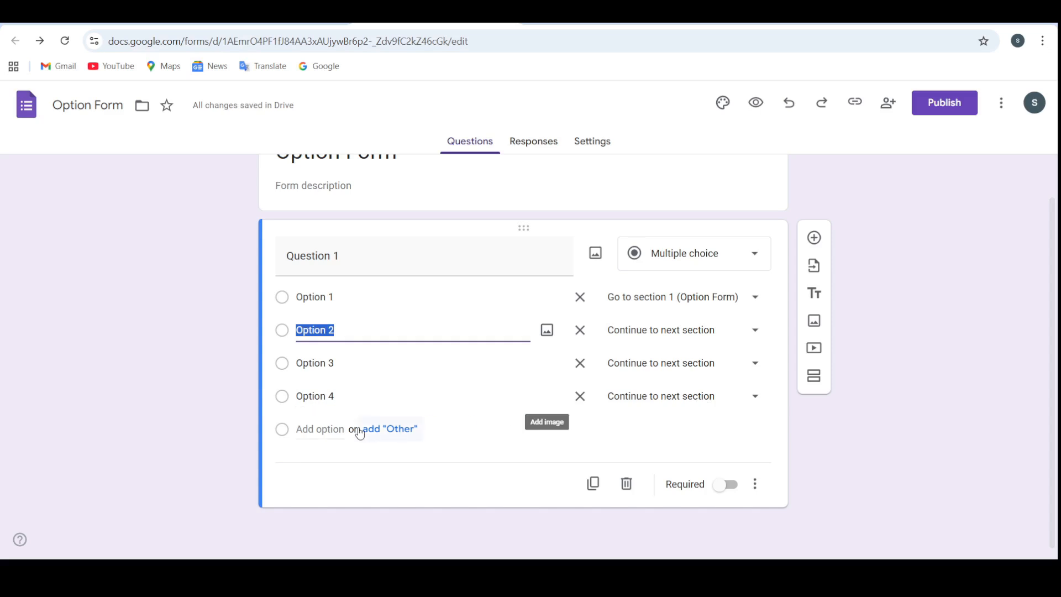
click(317, 429)
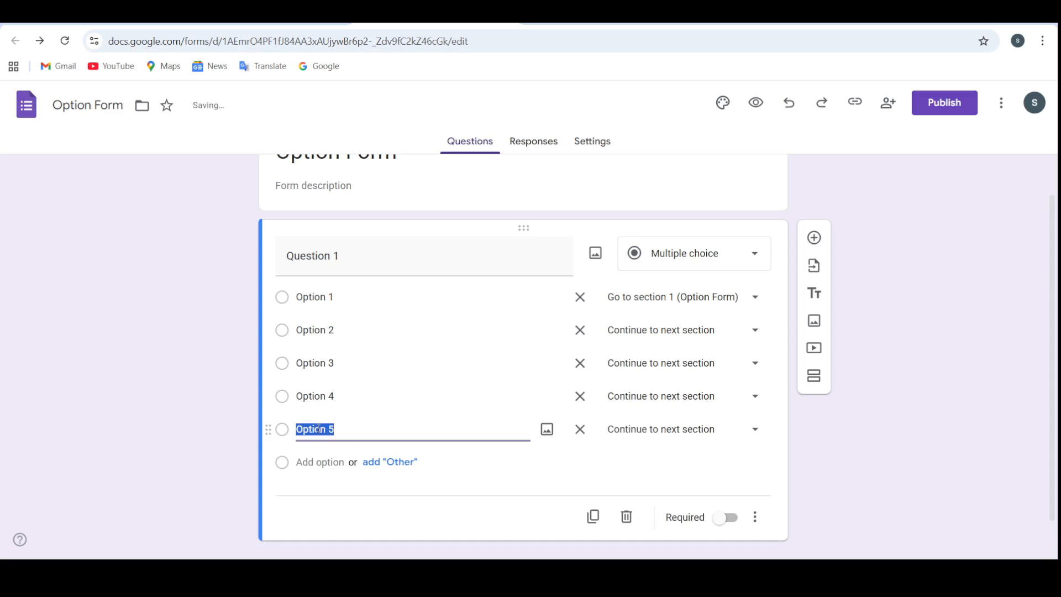
click(670, 430)
click(643, 496)
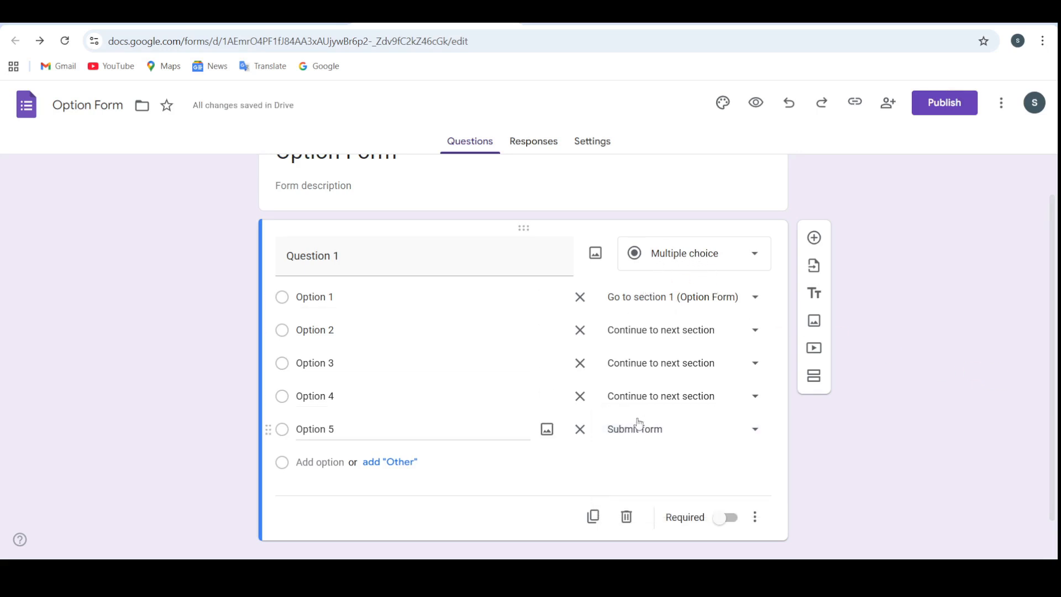
Step: Show the description field on Question 1 and leave it empty
click(755, 518)
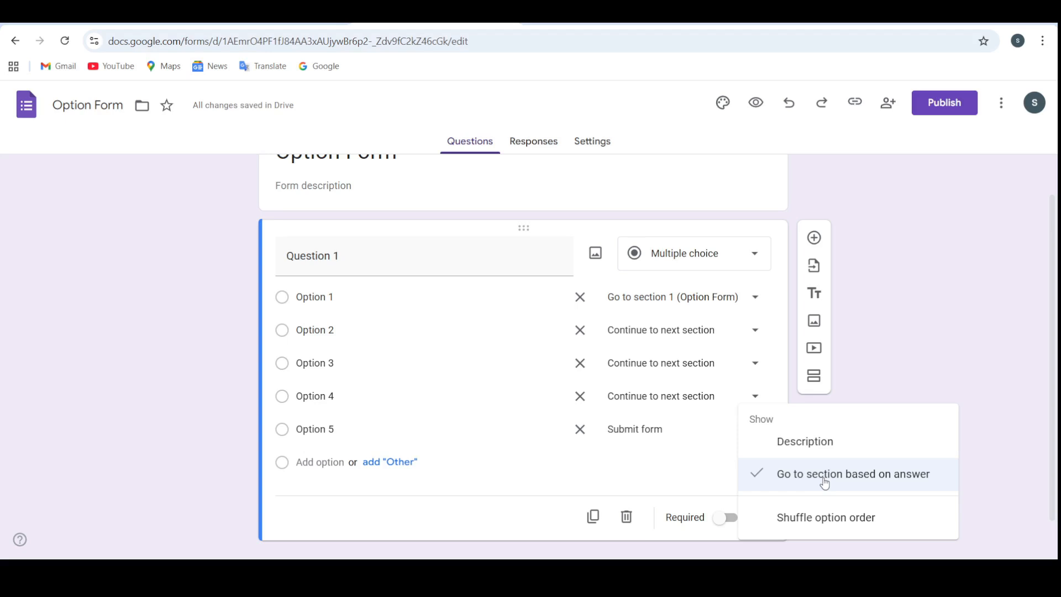
click(801, 445)
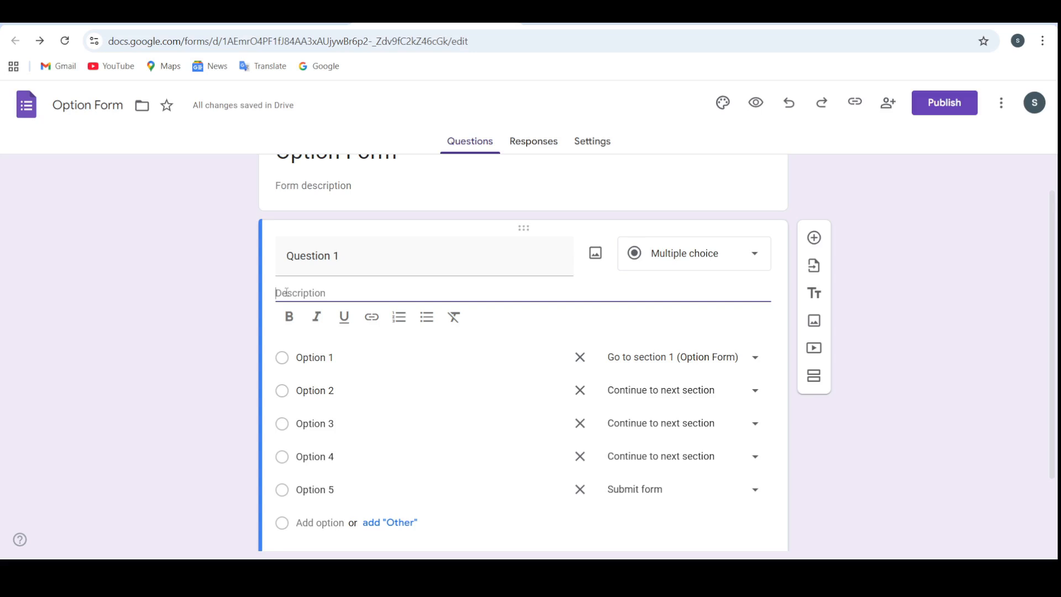
click(52, 289)
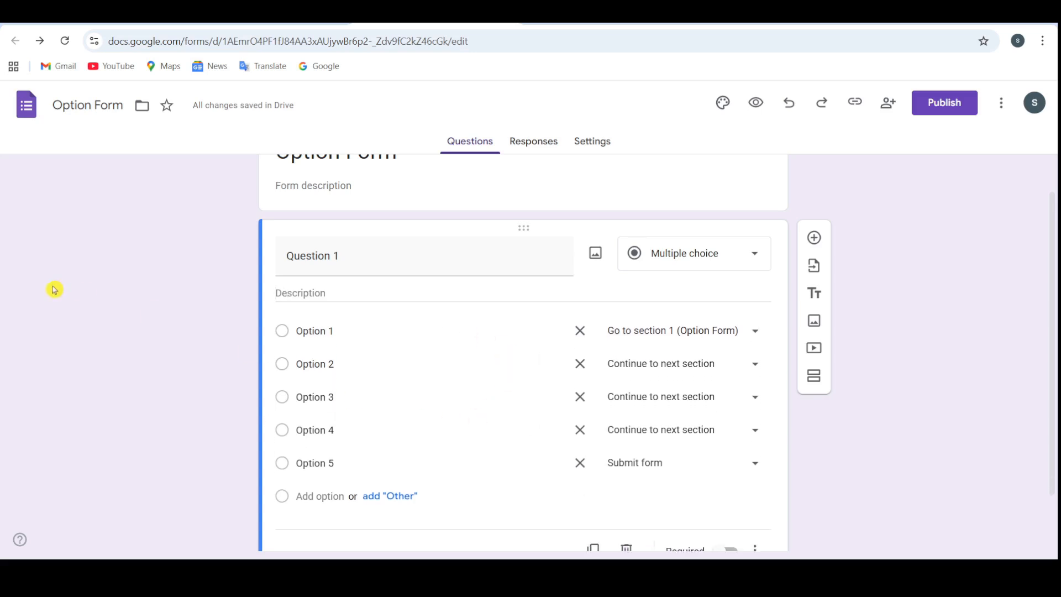
Step: Add a new section after Question 1 and title it "Section 2"
scroll(950, 424, down, 2)
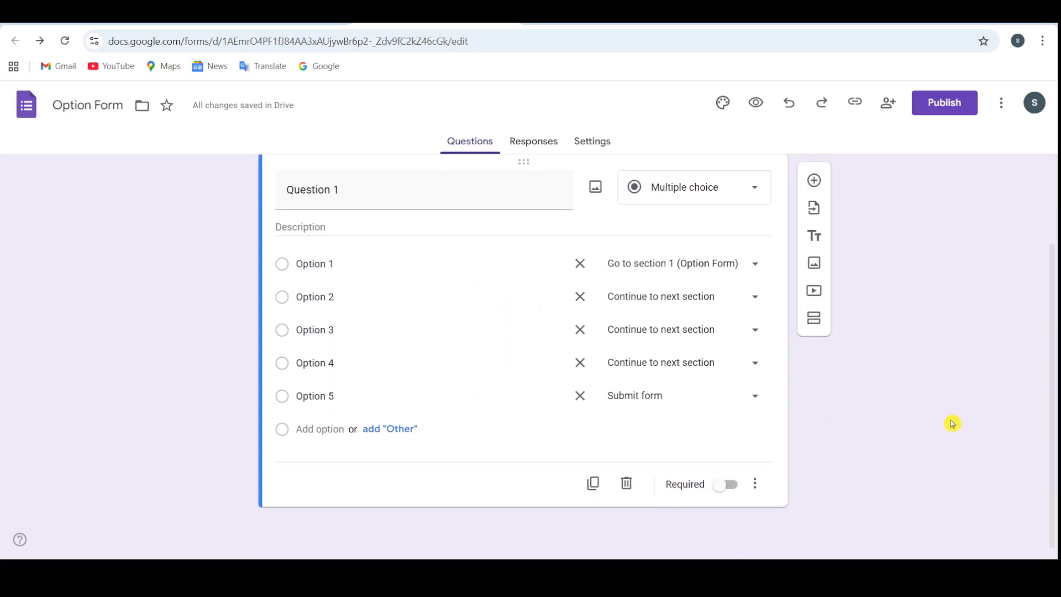
click(814, 320)
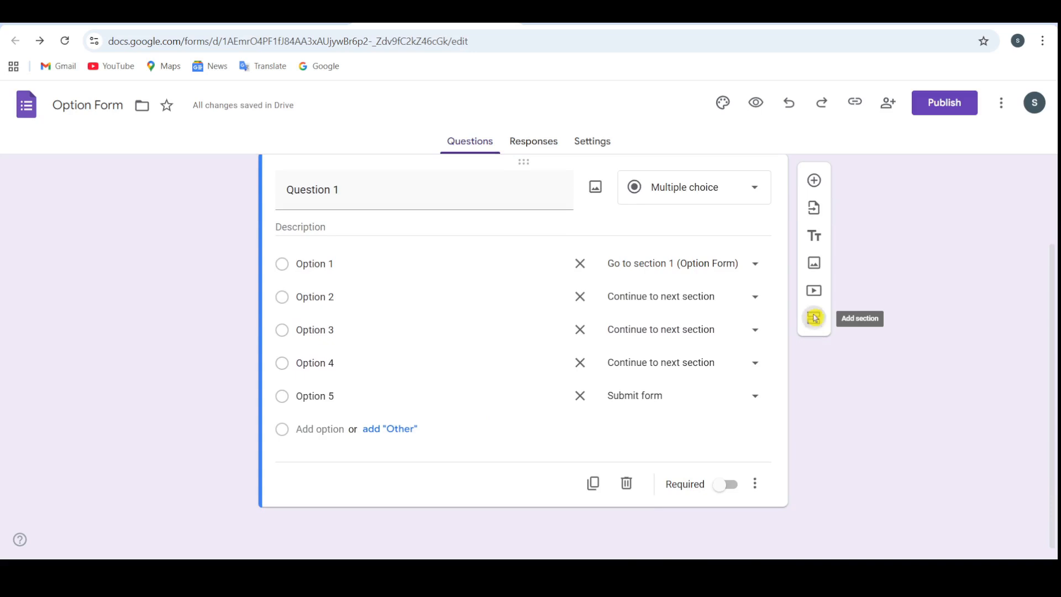
scroll(316, 525, down, 2)
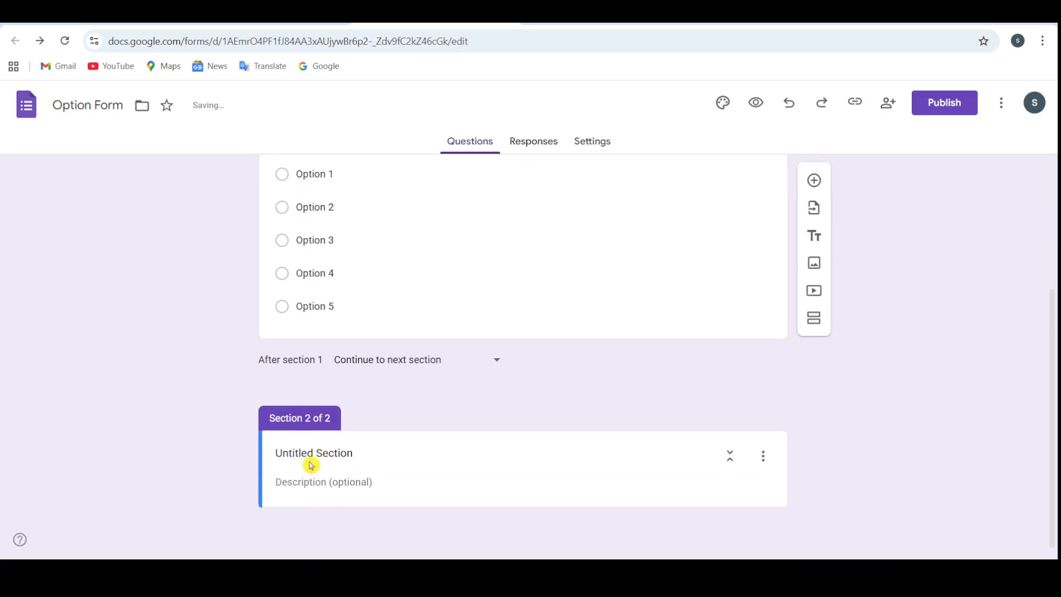
click(313, 456)
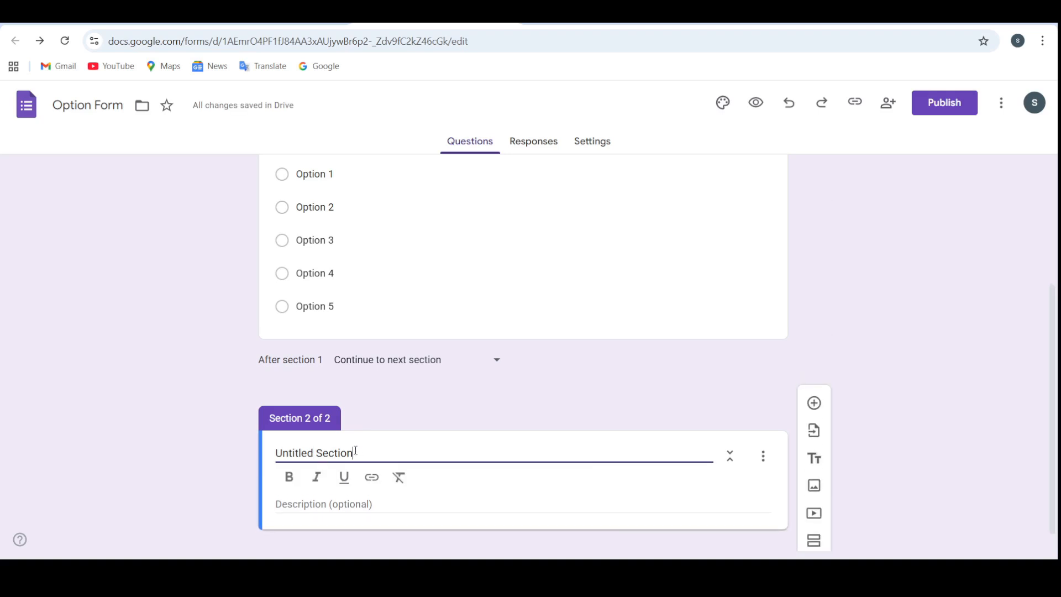
drag(317, 453, 252, 458)
key(BackSpace)
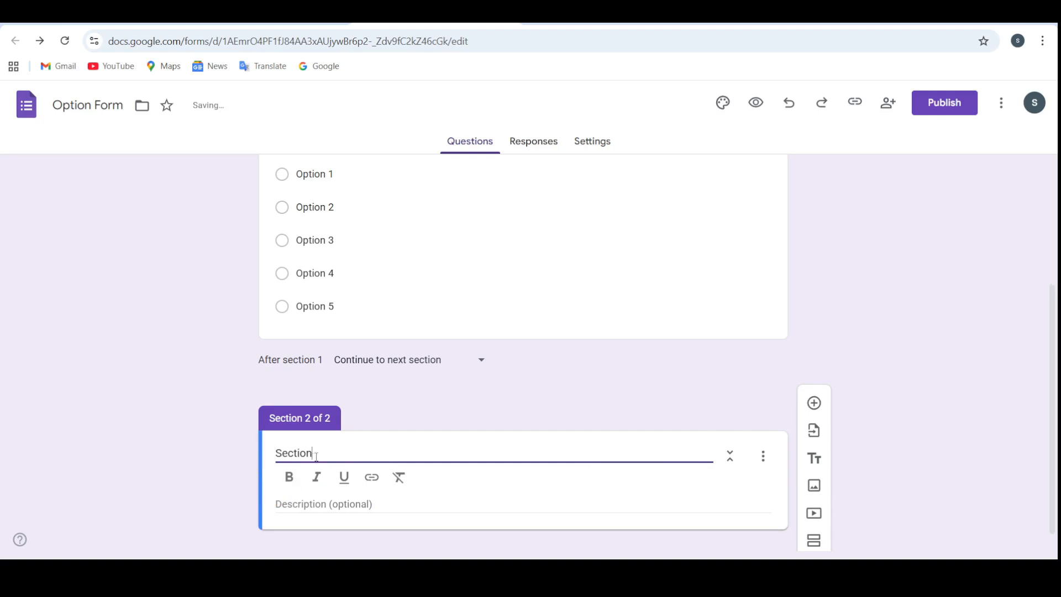
text(2)
click(924, 417)
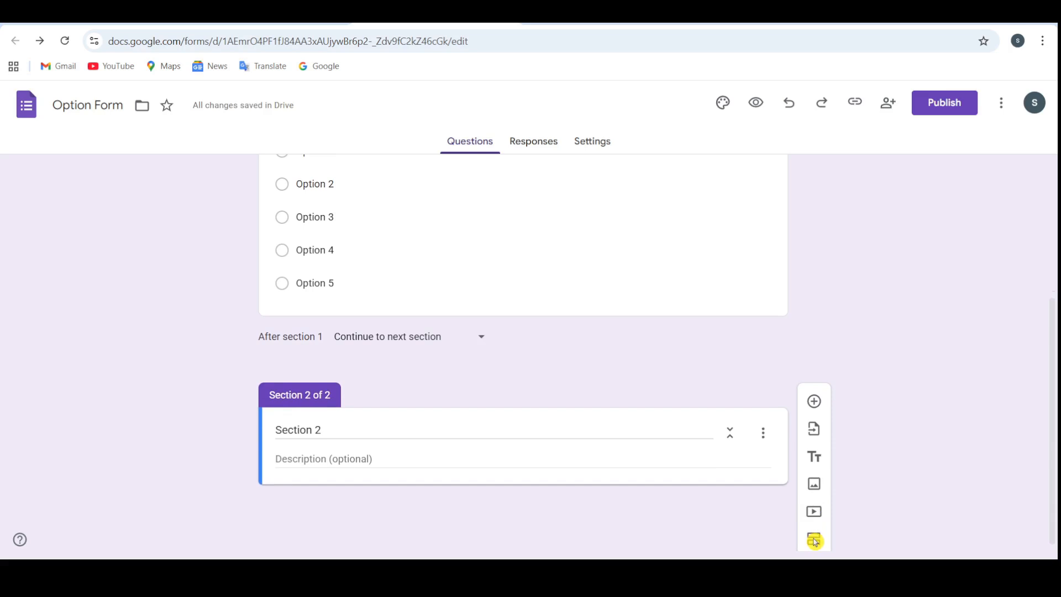
Step: Add a blank multiple-choice question to Section 2 and insert a new section after it titled "Section3"
click(814, 395)
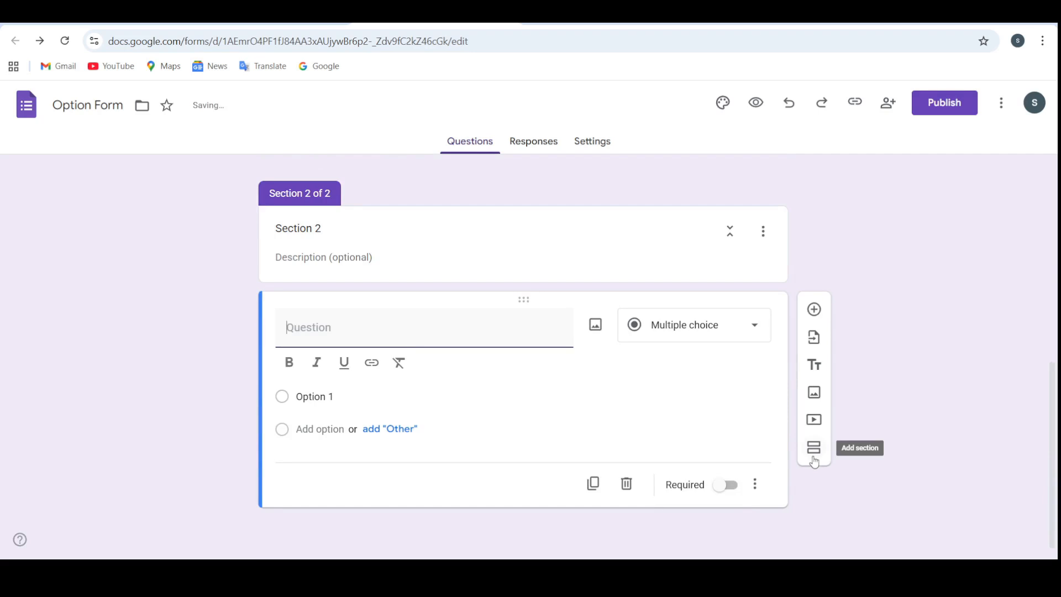
click(813, 447)
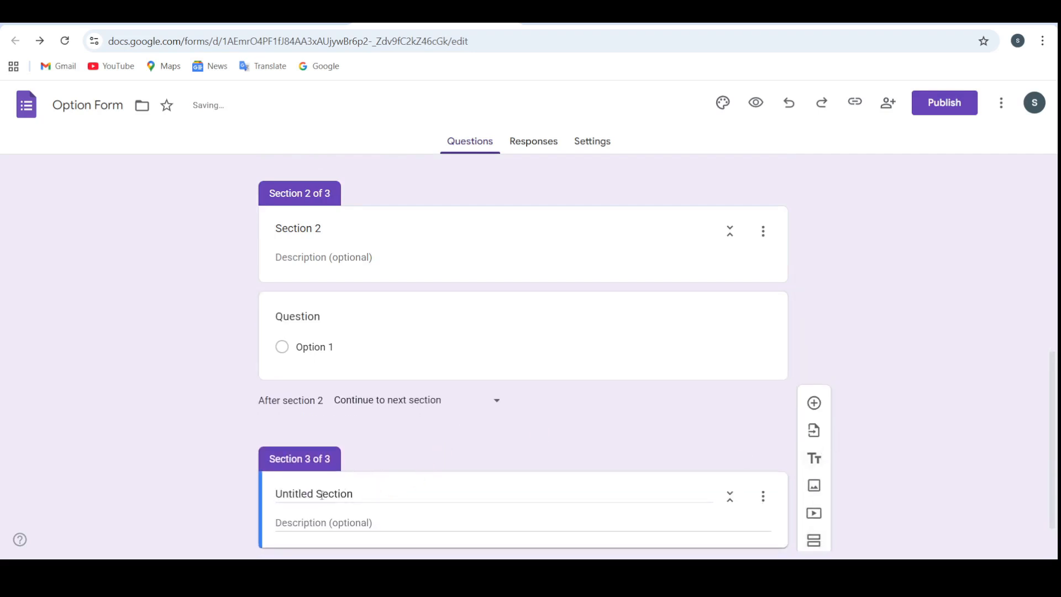
drag(317, 495, 238, 500)
key(BackSpace)
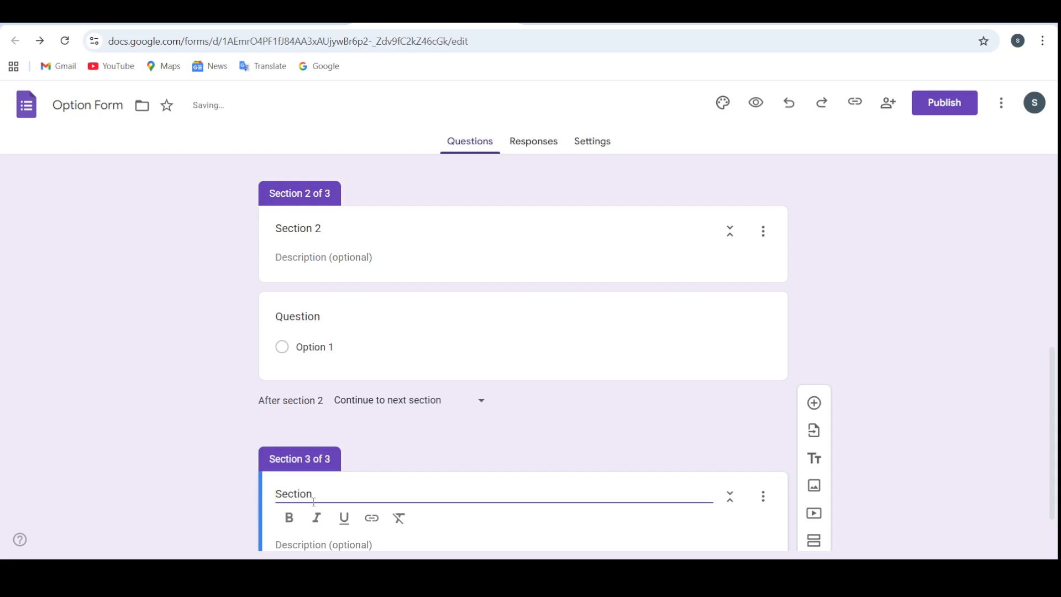
Step: Add a blank multiple-choice question to Section3 and insert a new section after it titled "Section4"
click(813, 400)
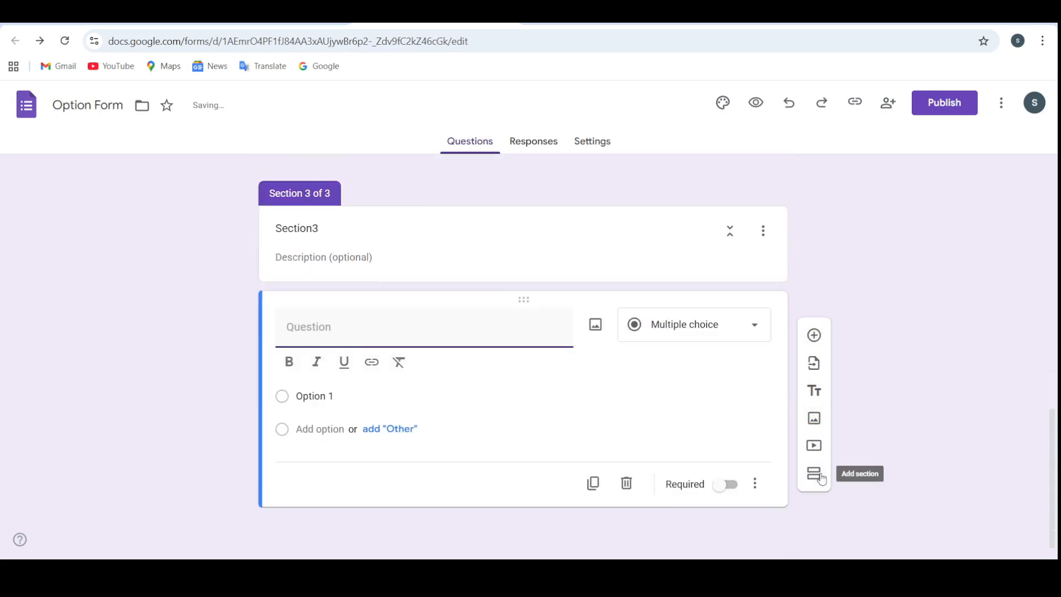
click(822, 484)
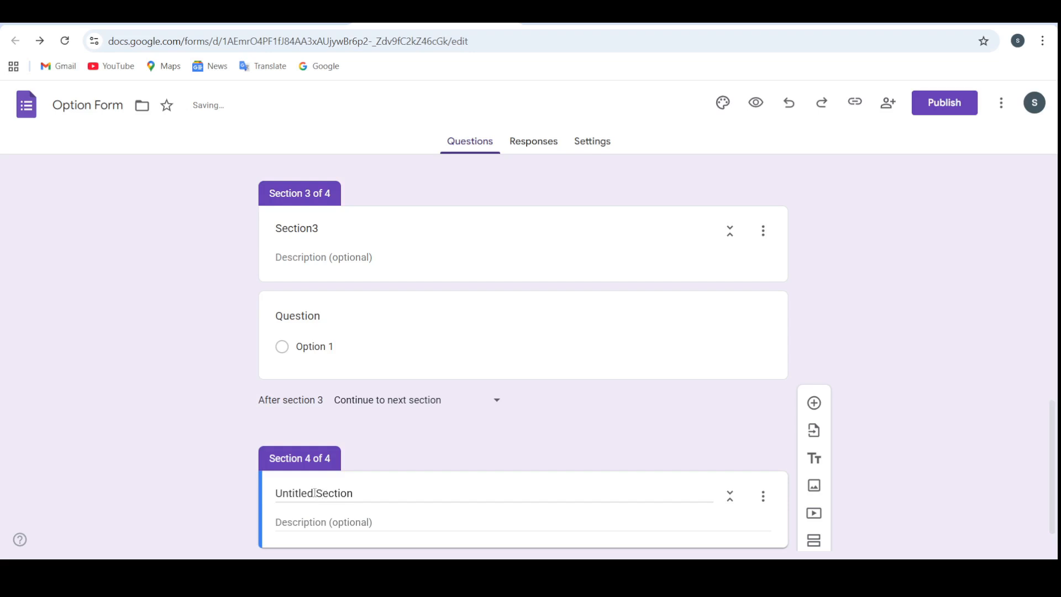
click(318, 493)
key(BackSpace)
key(BackSpace)
key(BackSpace)
key(BackSpace)
key(BackSpace)
key(BackSpace)
key(BackSpace)
key(BackSpace)
key(BackSpace)
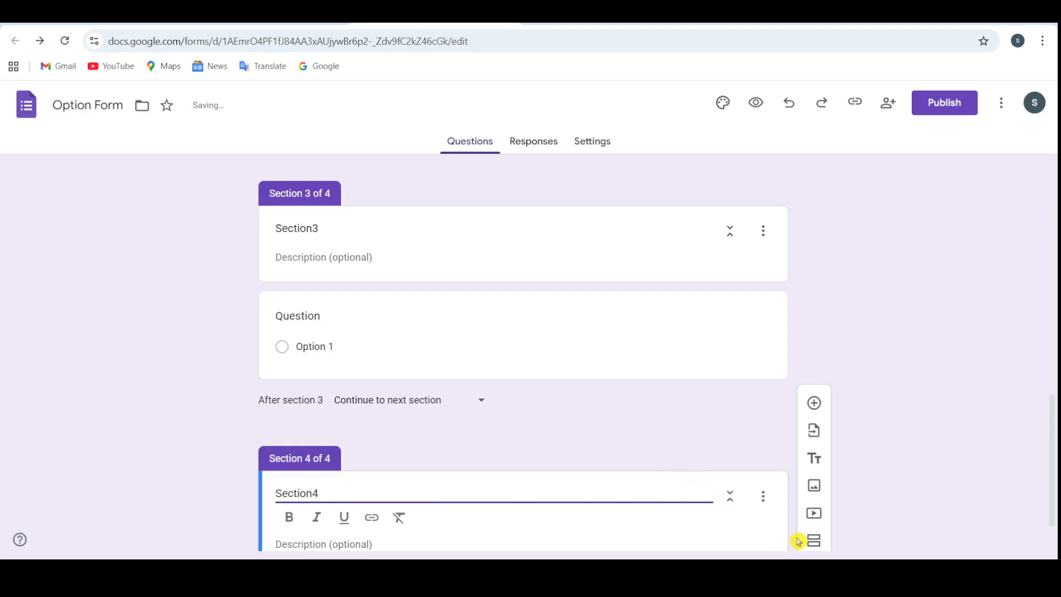
Step: Add a blank multiple-choice question to Section4 and insert a final section after it titled "Submission"
click(813, 401)
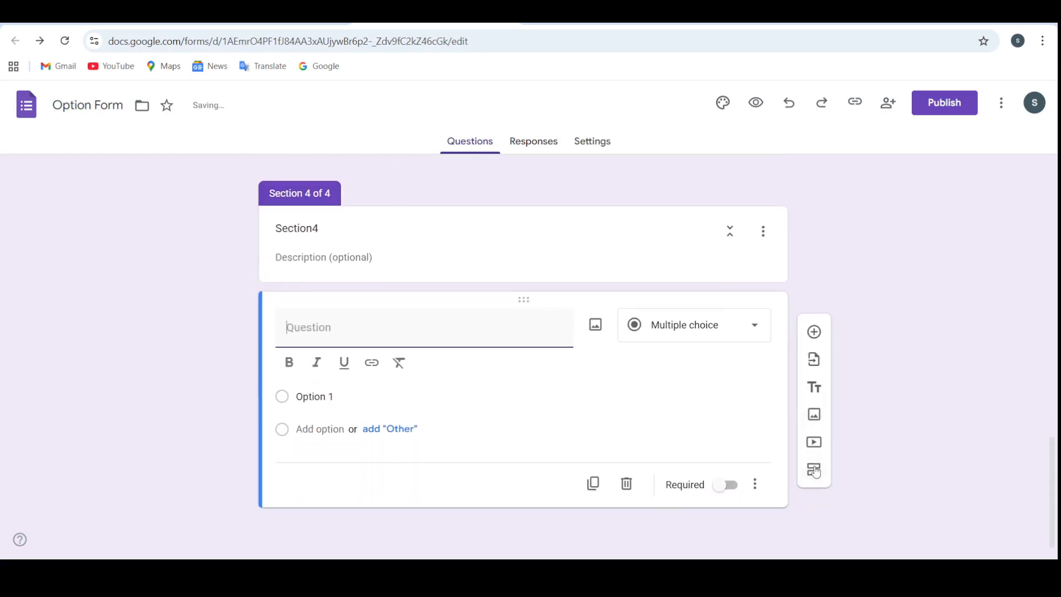
click(813, 471)
click(277, 453)
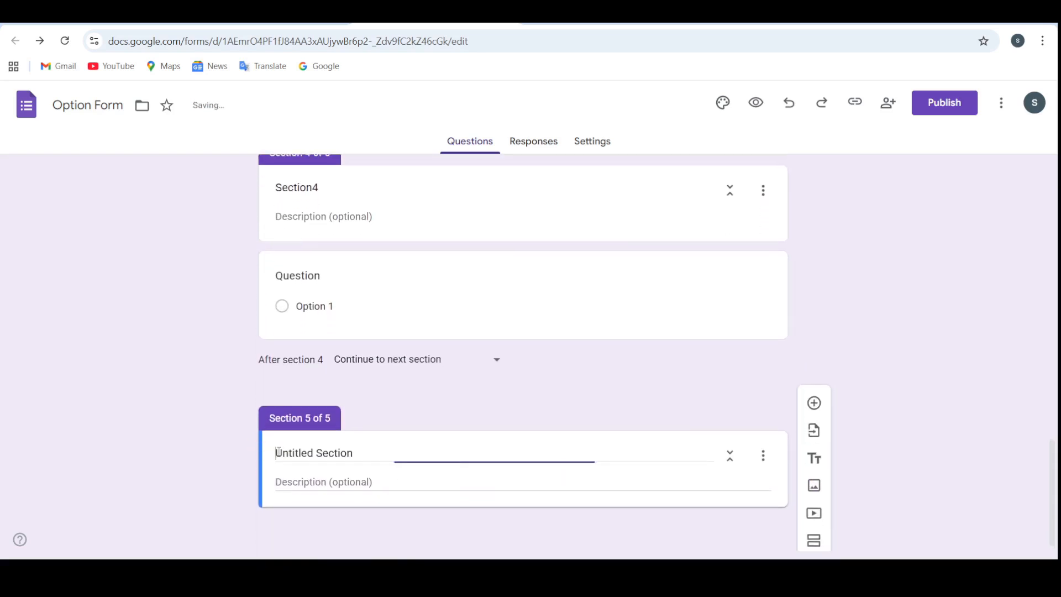
text(Su)
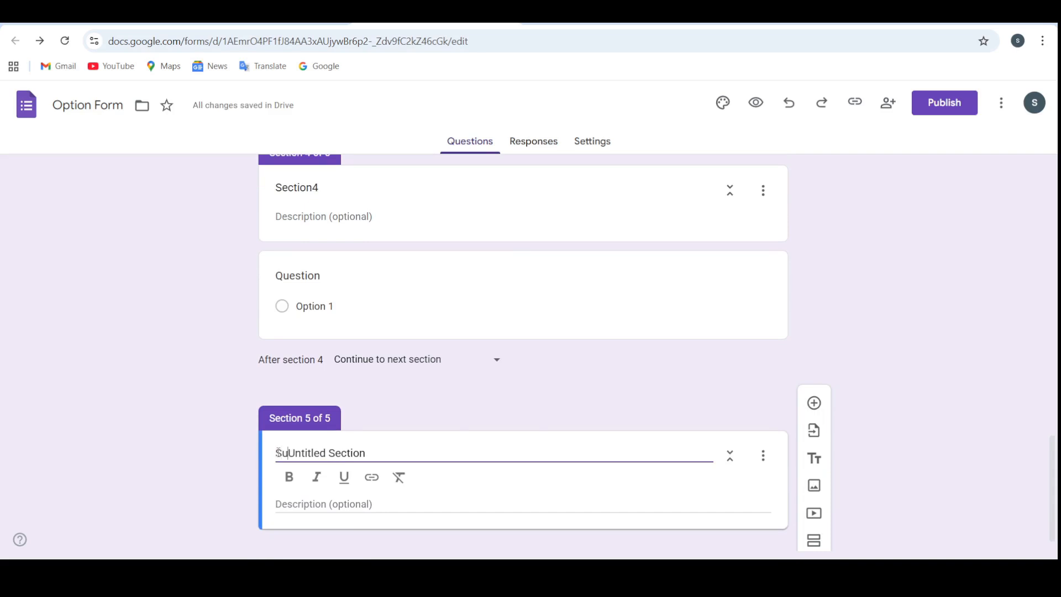
text(bmiss)
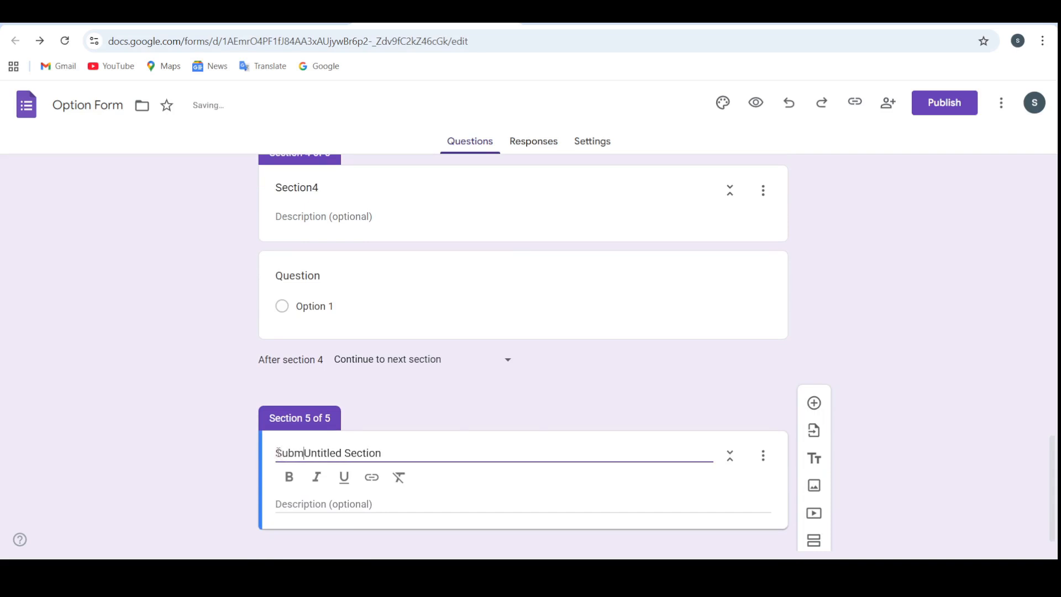
text(ion)
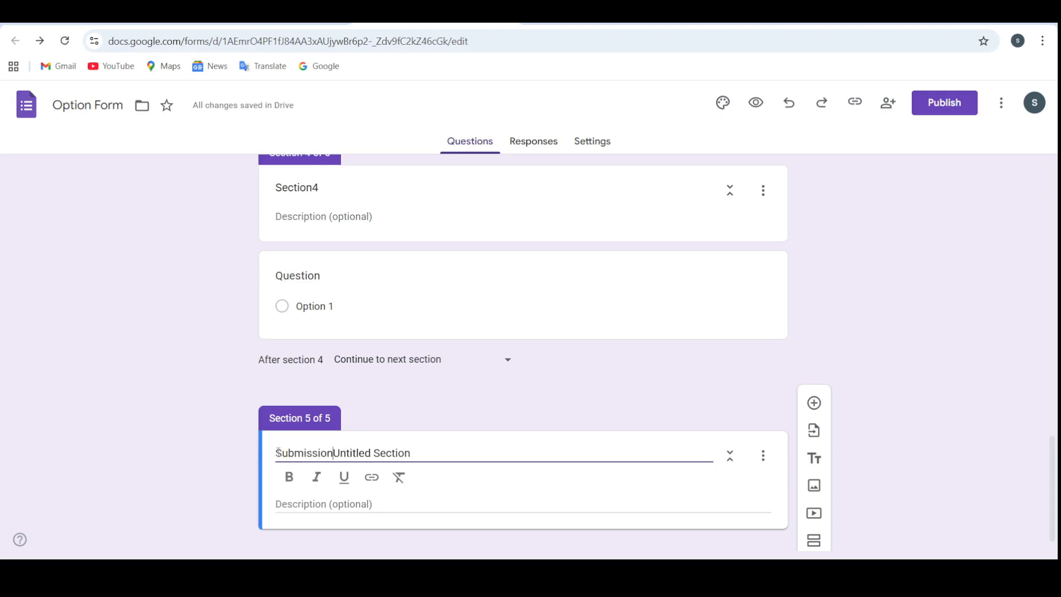
key(Delete)
key(Delete)
key(Delete)
key(Delete)
key(Delete)
key(Delete)
key(Delete)
key(Delete)
key(Delete)
key(Delete)
key(Delete)
key(Delete)
key(Delete)
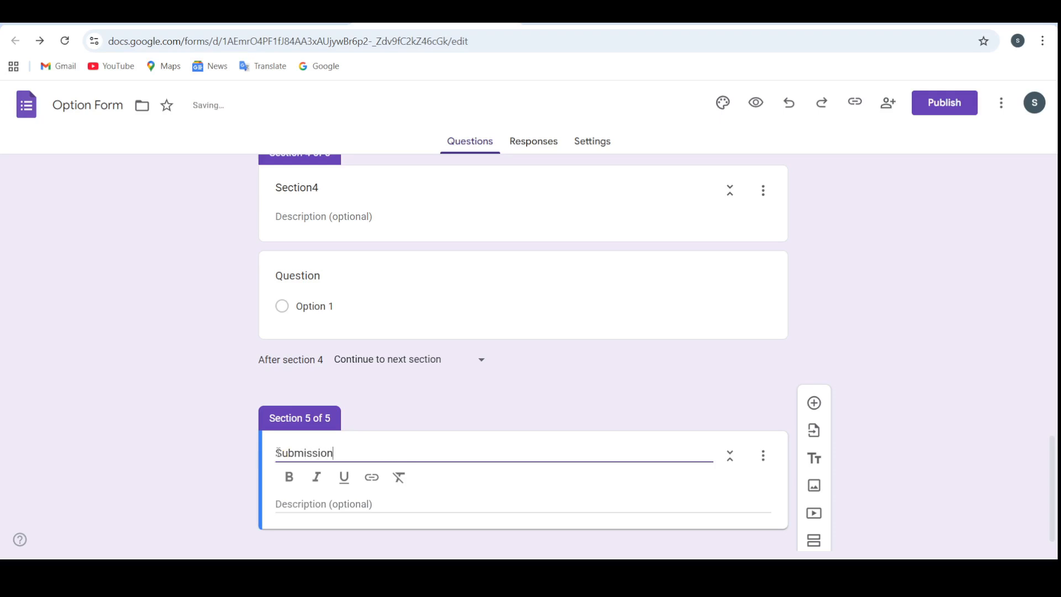
click(872, 300)
Step: In Question 1, route Option 2 to section 2, Option 3 to section 3 and Option 4 to section 4
scroll(872, 300, up, 9)
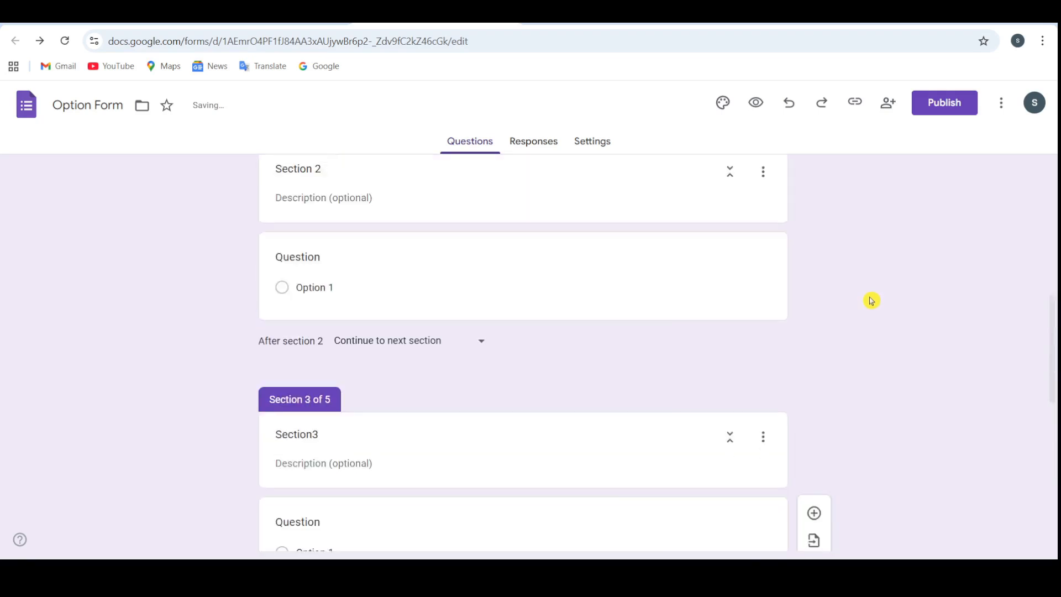
scroll(871, 301, up, 5)
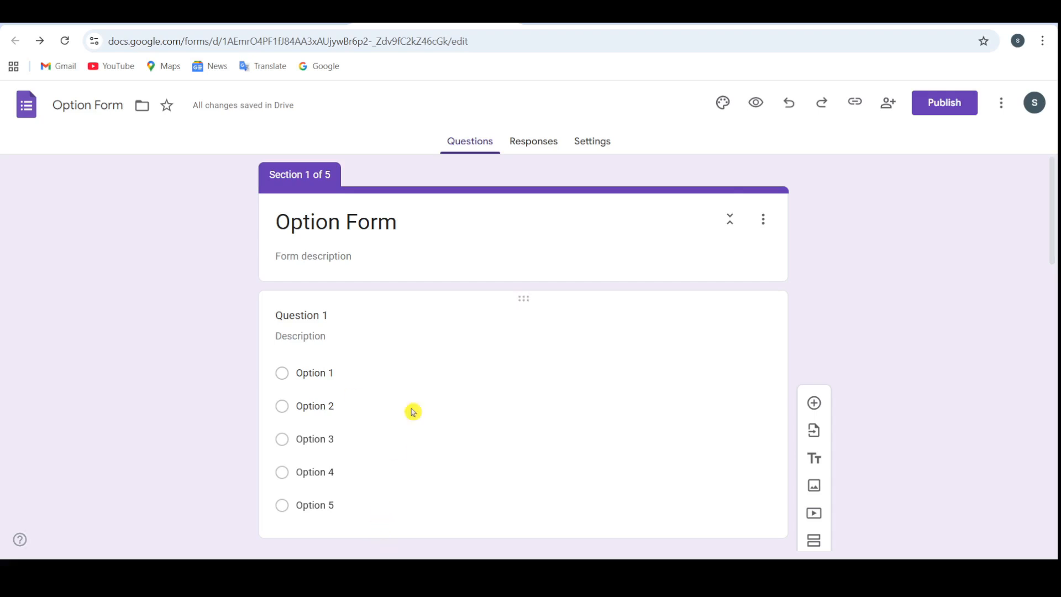
click(449, 313)
scroll(568, 370, down, 2)
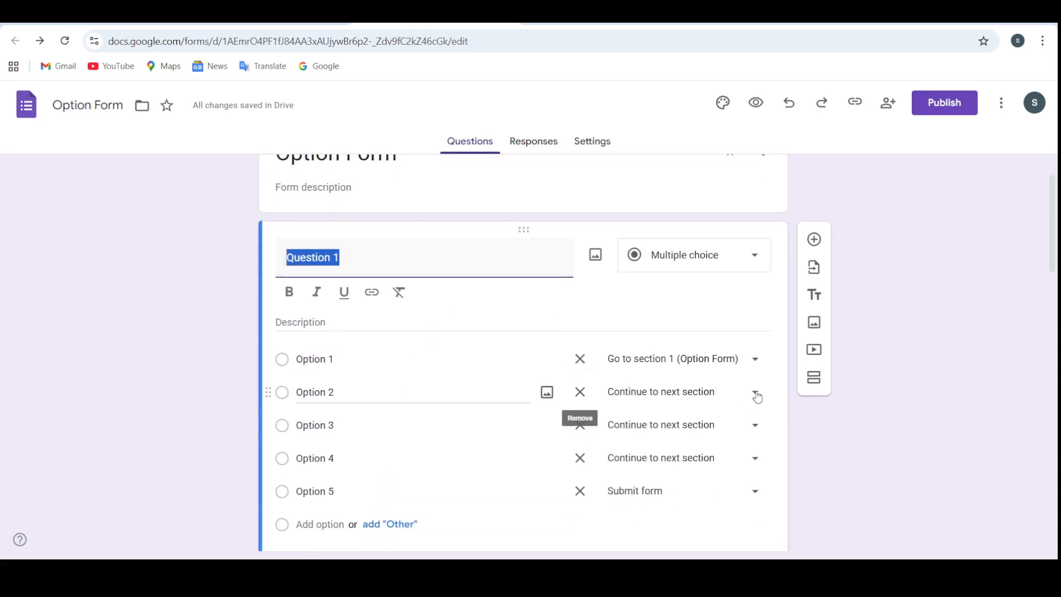
click(690, 396)
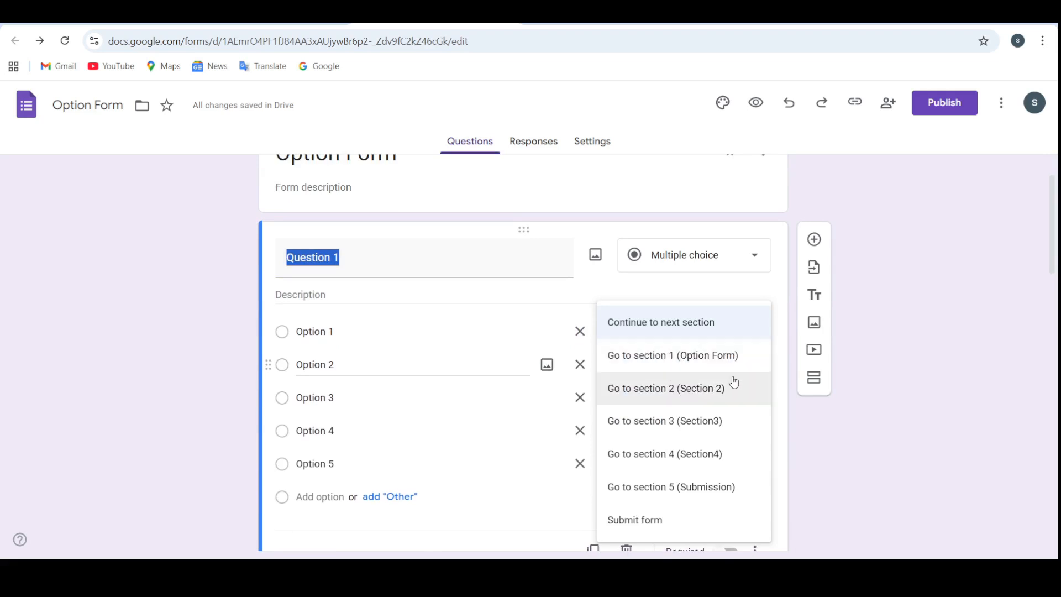
click(670, 388)
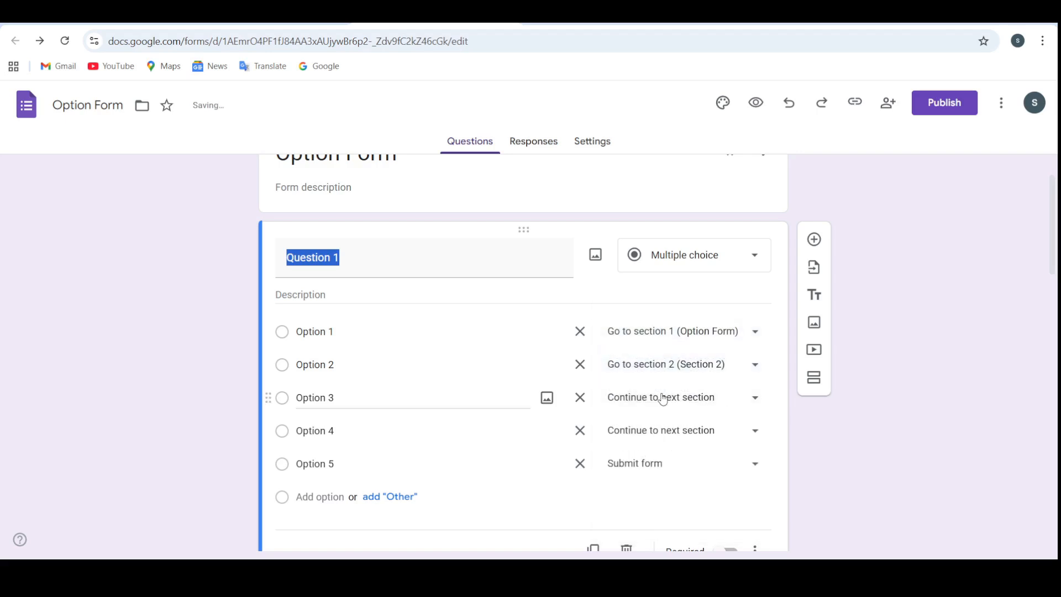
click(663, 399)
click(665, 419)
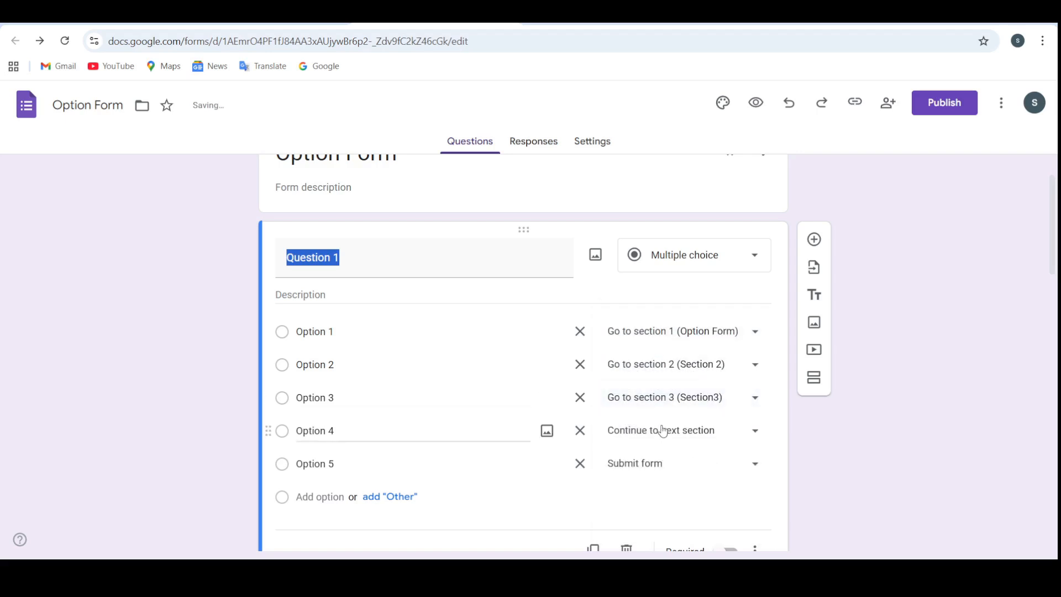
click(664, 431)
click(670, 451)
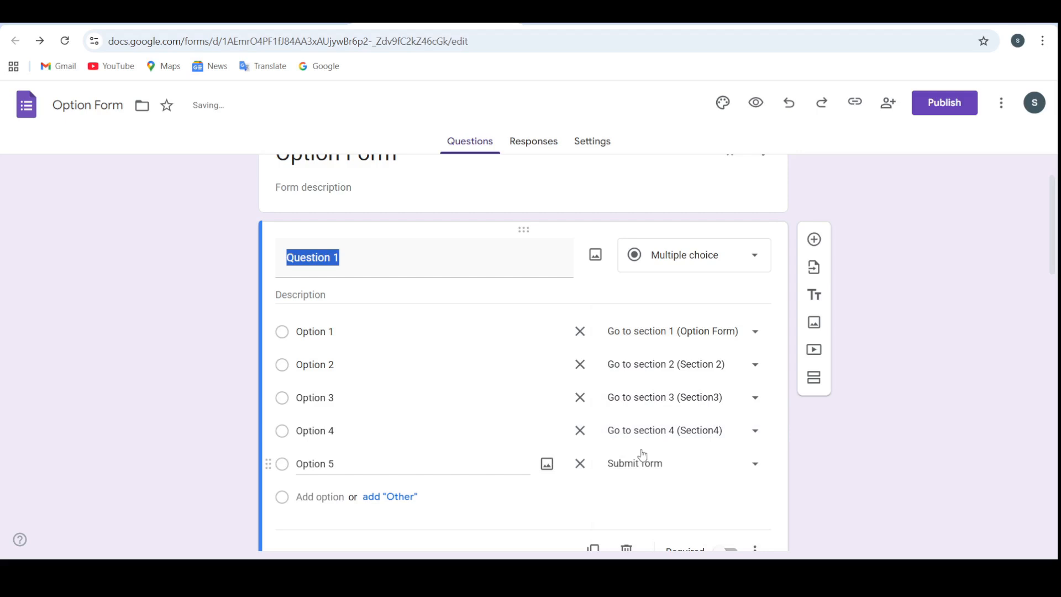
Step: Route Option 5 of Question 1 to section 5 (Submission)
click(641, 466)
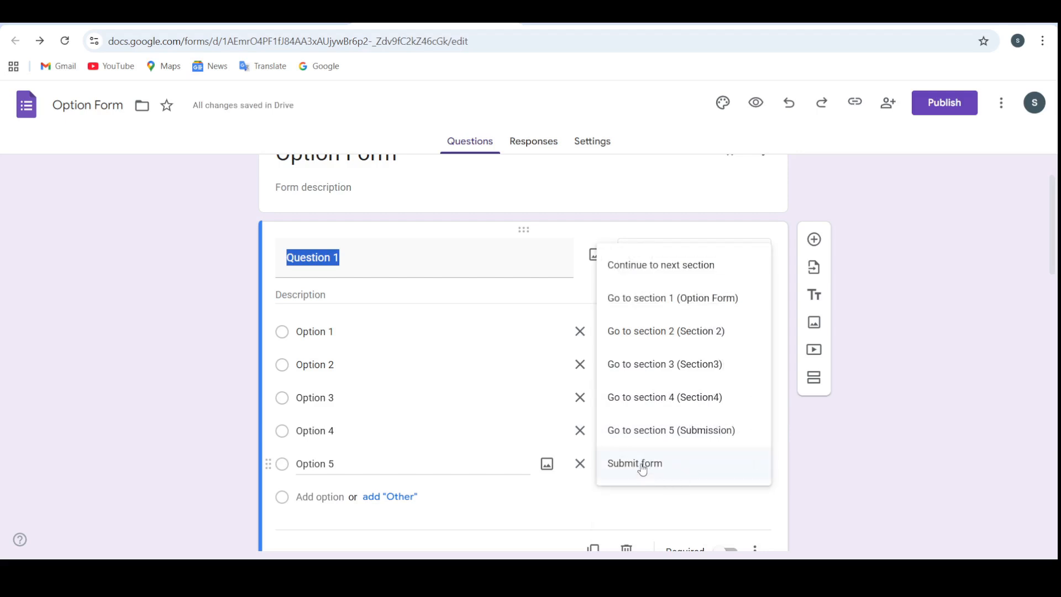
click(642, 469)
click(641, 466)
click(640, 464)
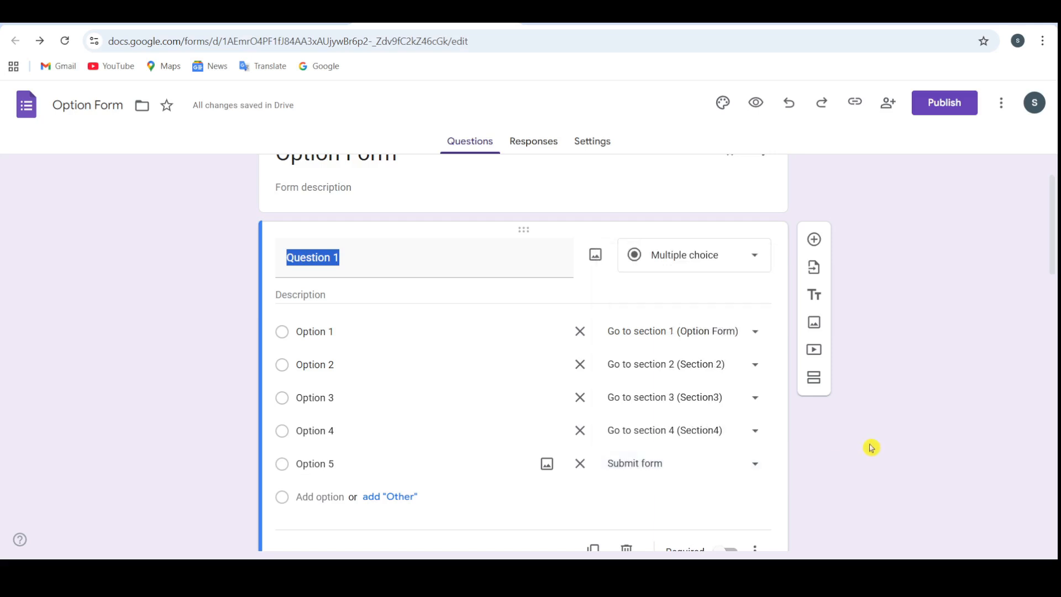
click(666, 464)
click(682, 434)
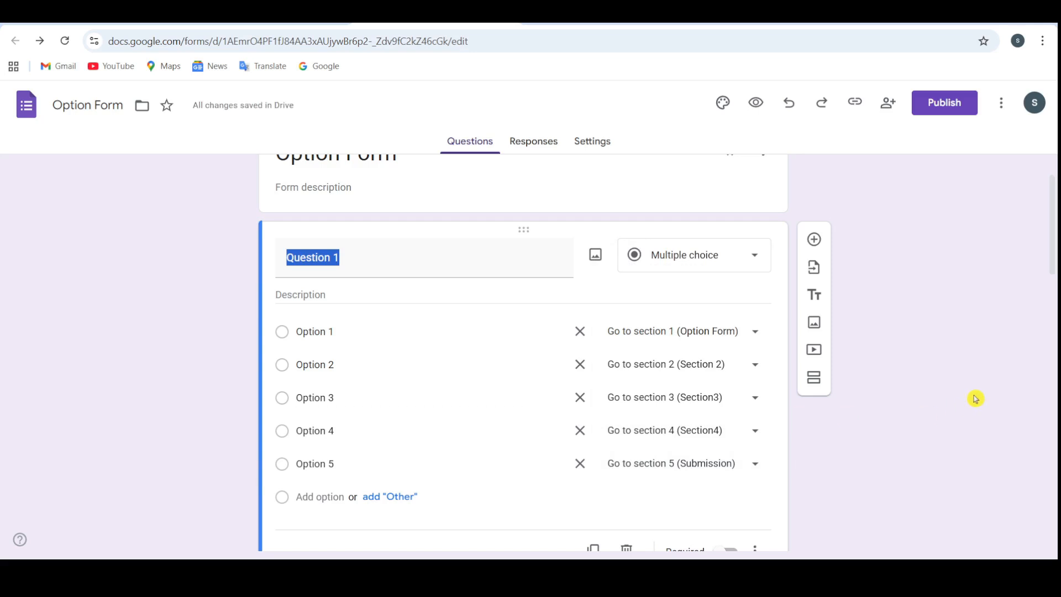
Step: Add a blank multiple-choice question below Question 1 in section 1
scroll(976, 398, down, 7)
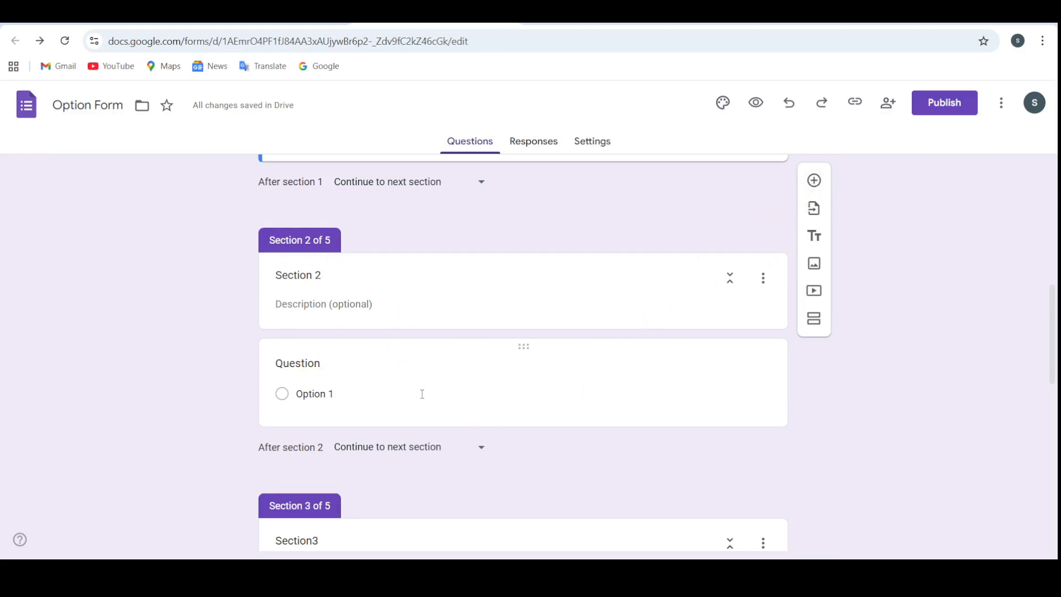
click(814, 181)
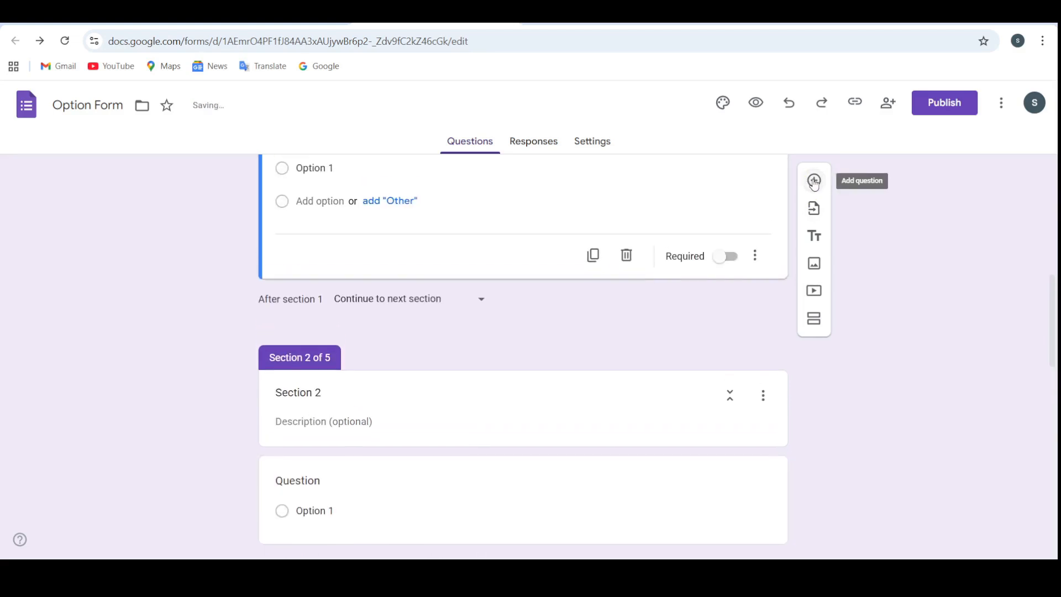
scroll(630, 333, up, 5)
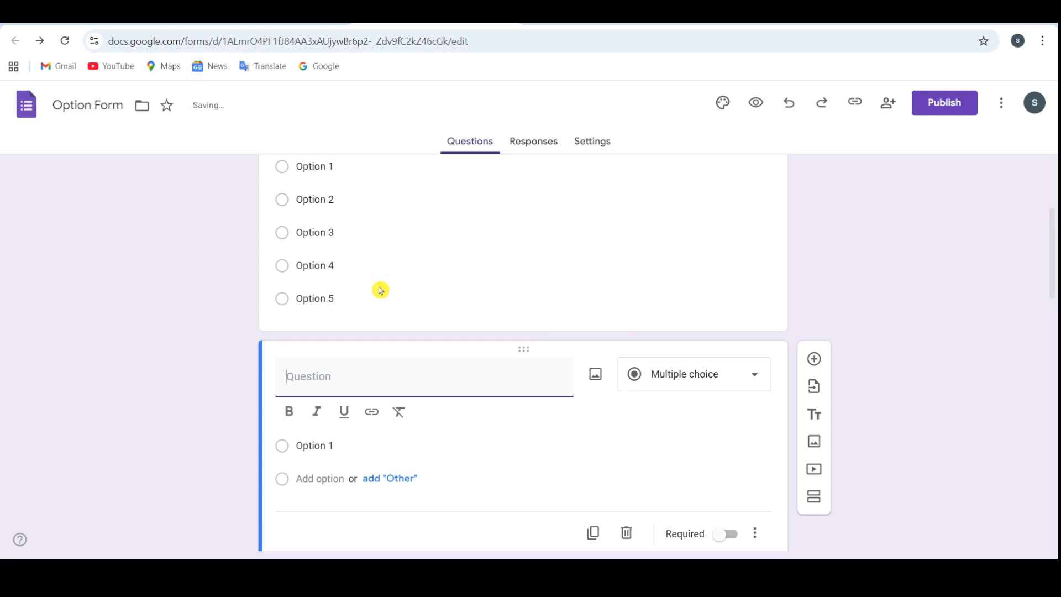
scroll(381, 289, up, 4)
scroll(352, 239, down, 9)
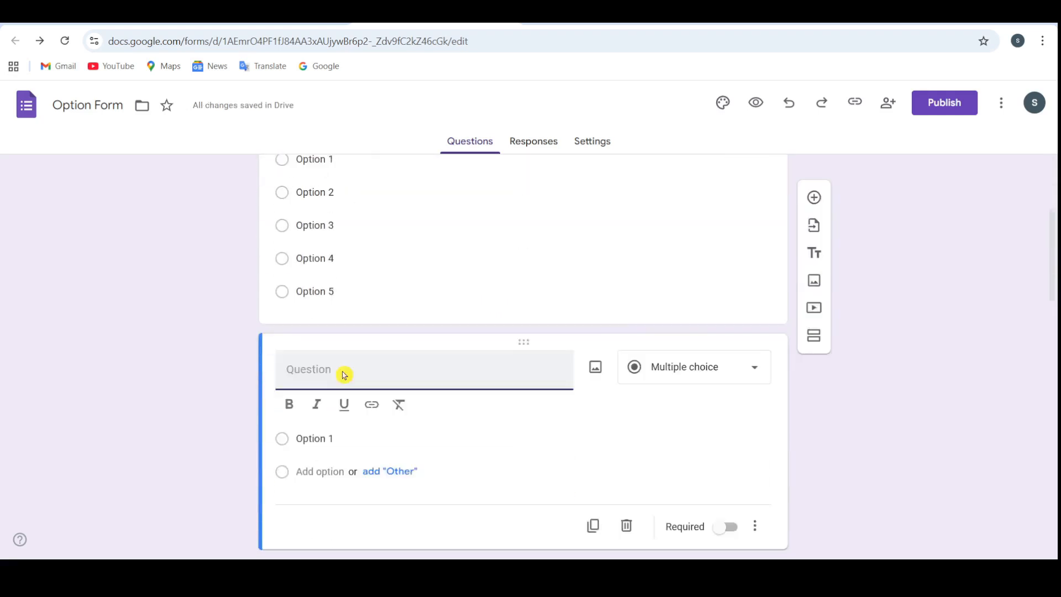
Step: Add two multiple-choice questions directly below the Section 2 header and title the second one "Q1"
scroll(365, 368, down, 1)
click(369, 308)
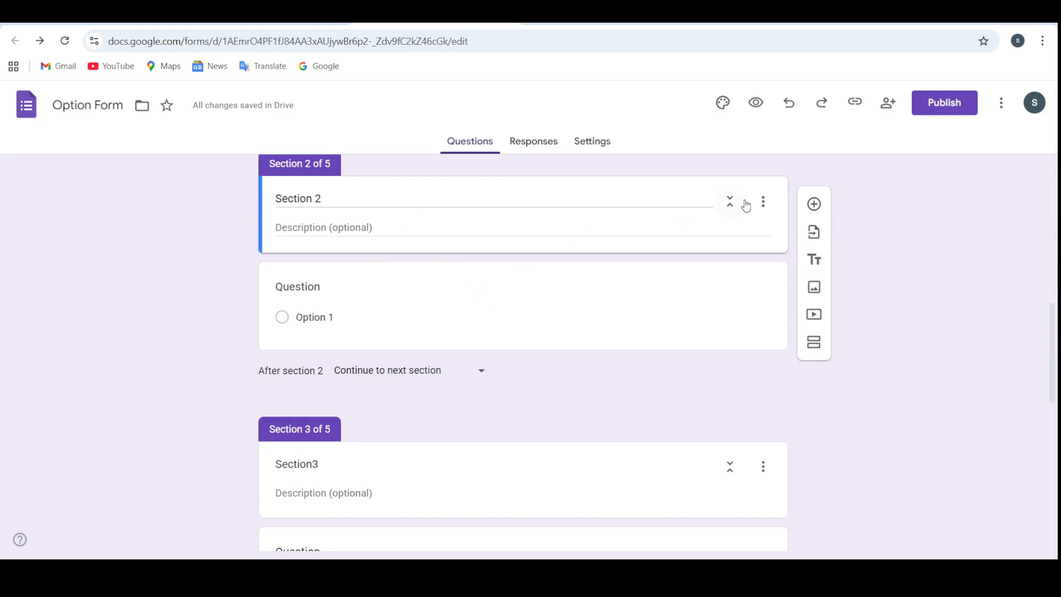
click(815, 206)
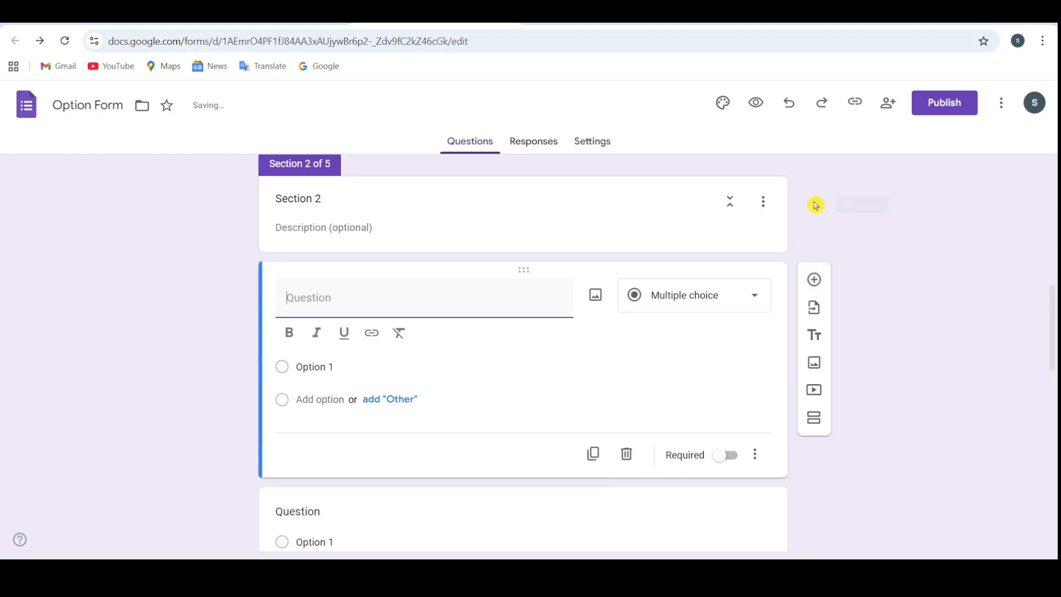
click(813, 280)
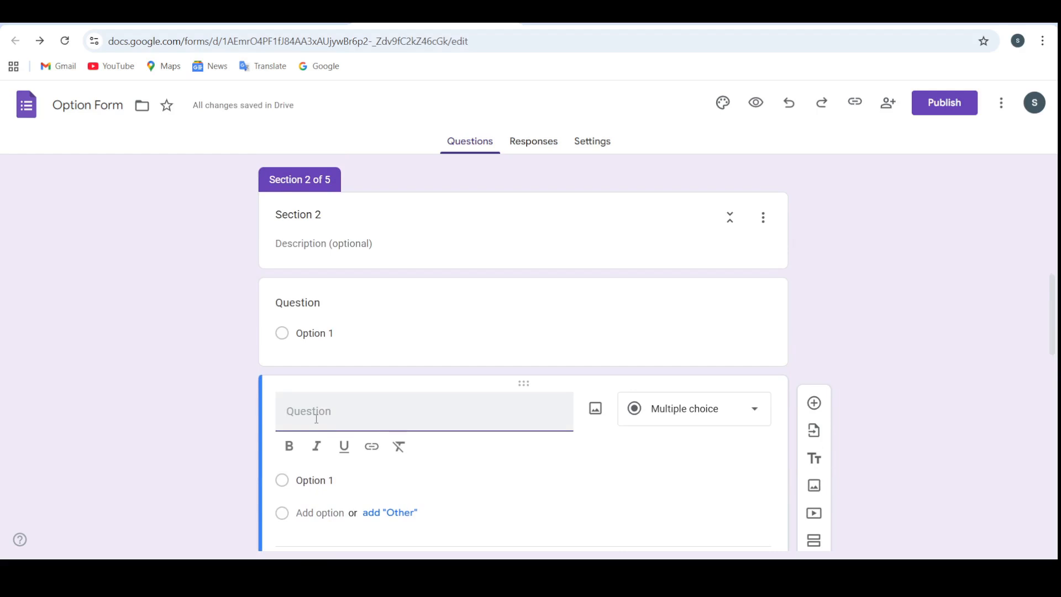
text(Q1)
Step: Add Option 2, Option 3 and Option 4 to question Q1 in Section 2
click(317, 480)
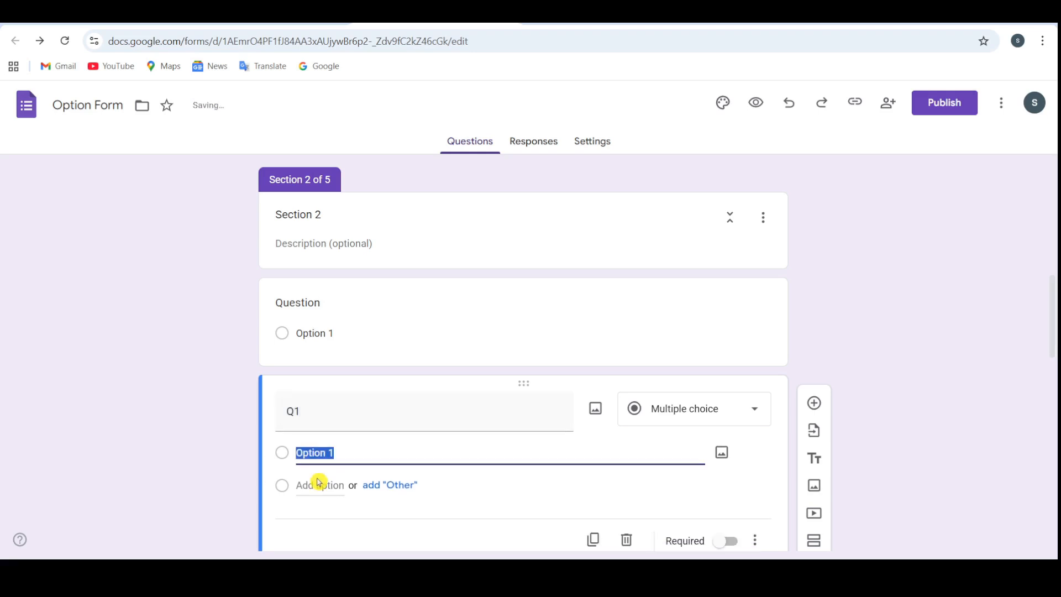
click(319, 483)
scroll(315, 498, down, 3)
click(318, 378)
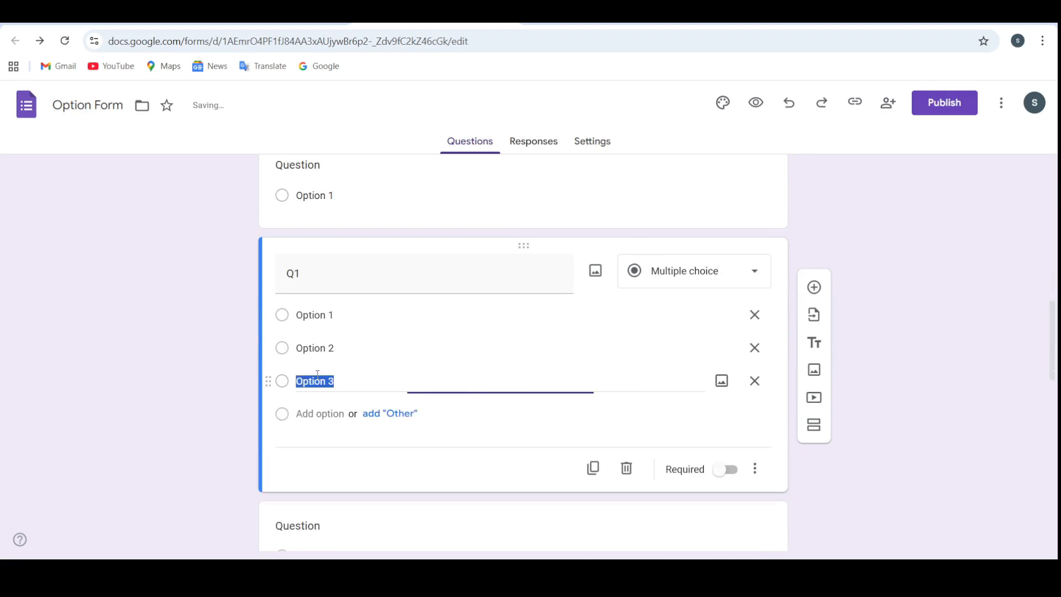
click(319, 414)
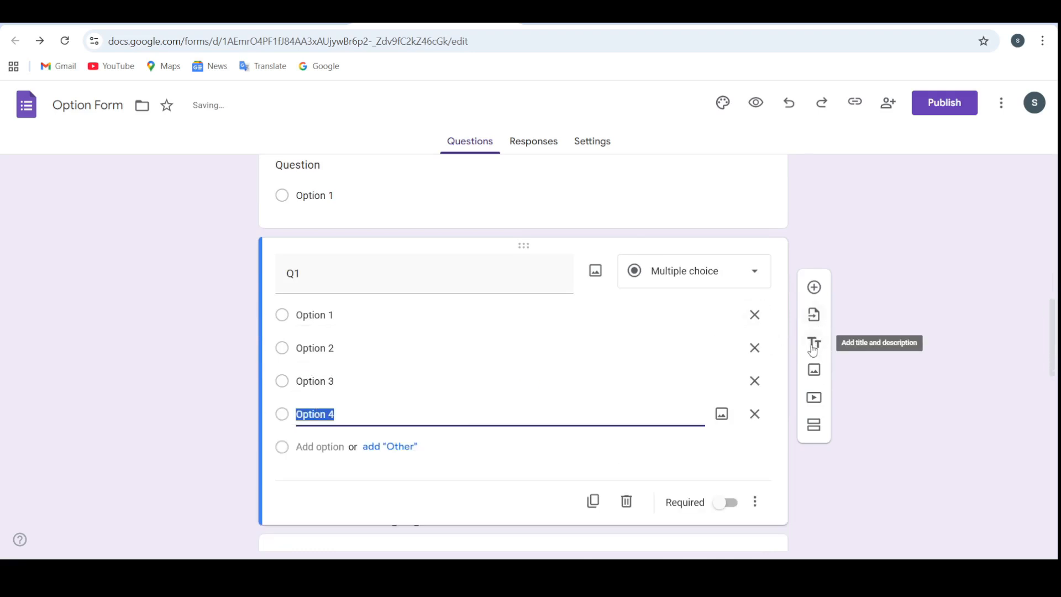
click(755, 501)
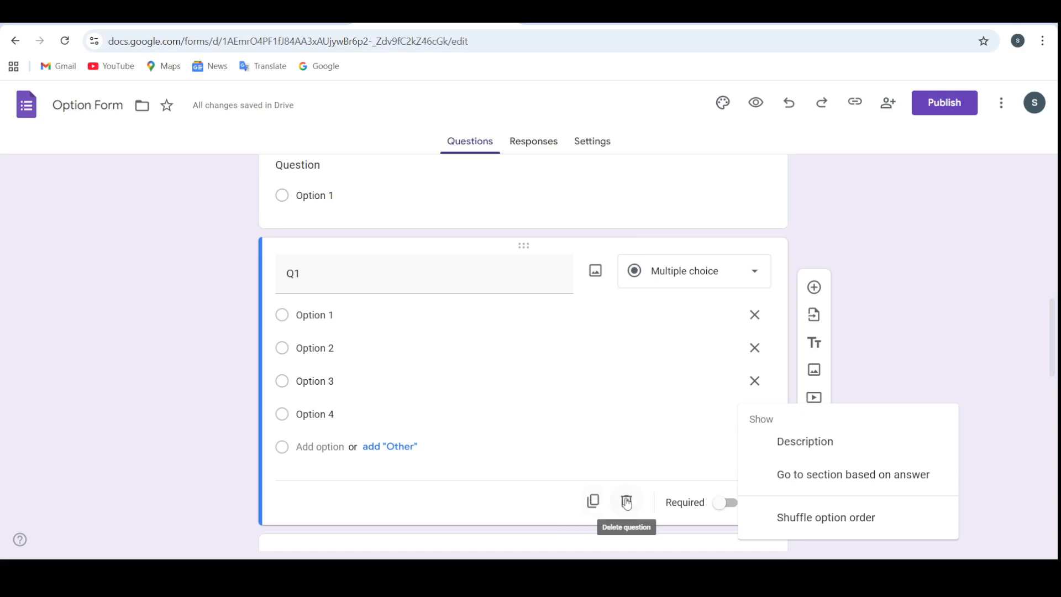
click(1010, 257)
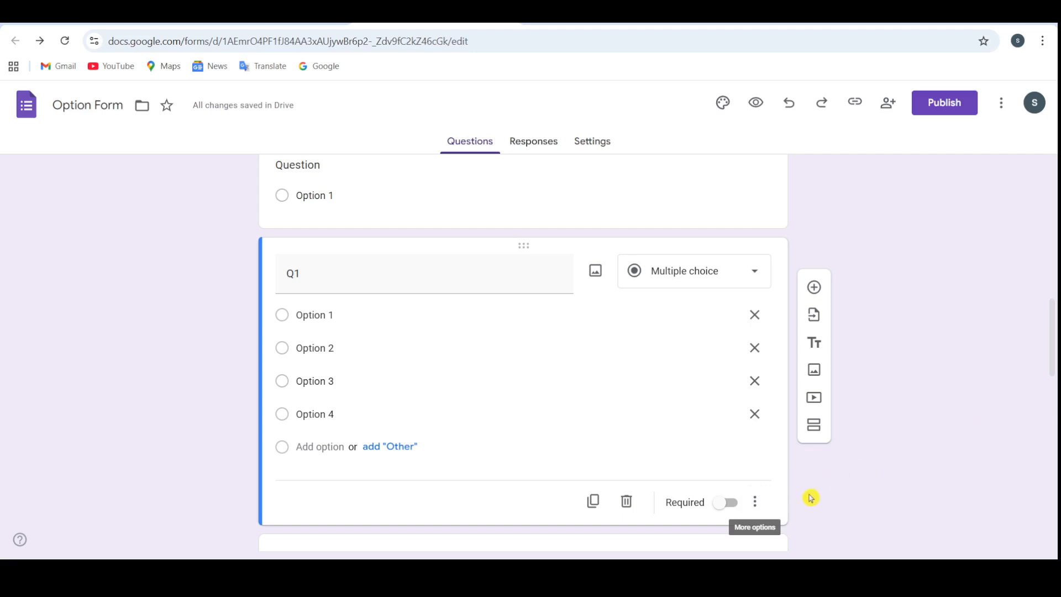
click(755, 501)
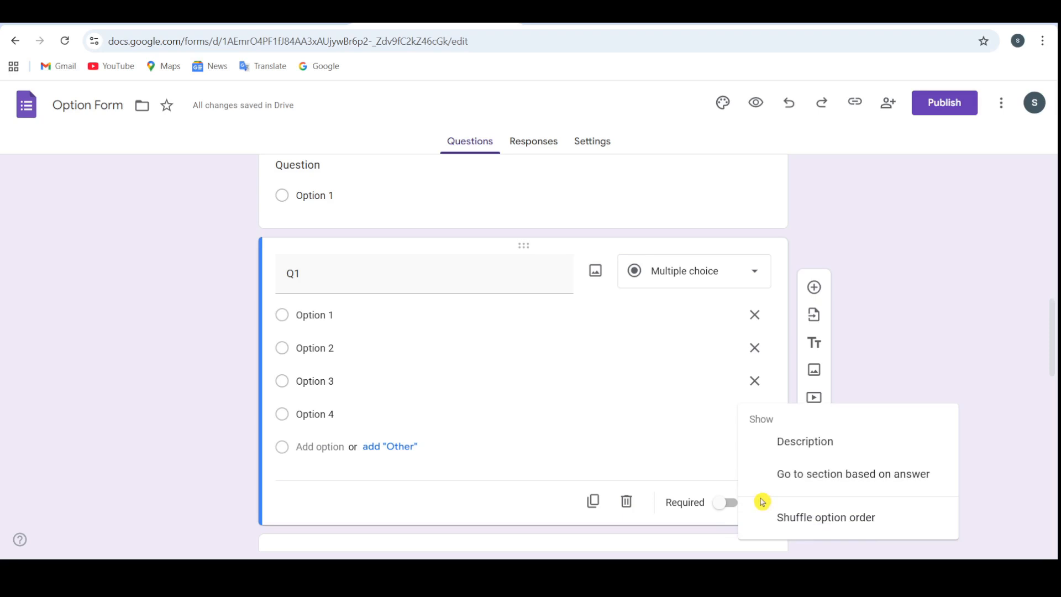
click(888, 323)
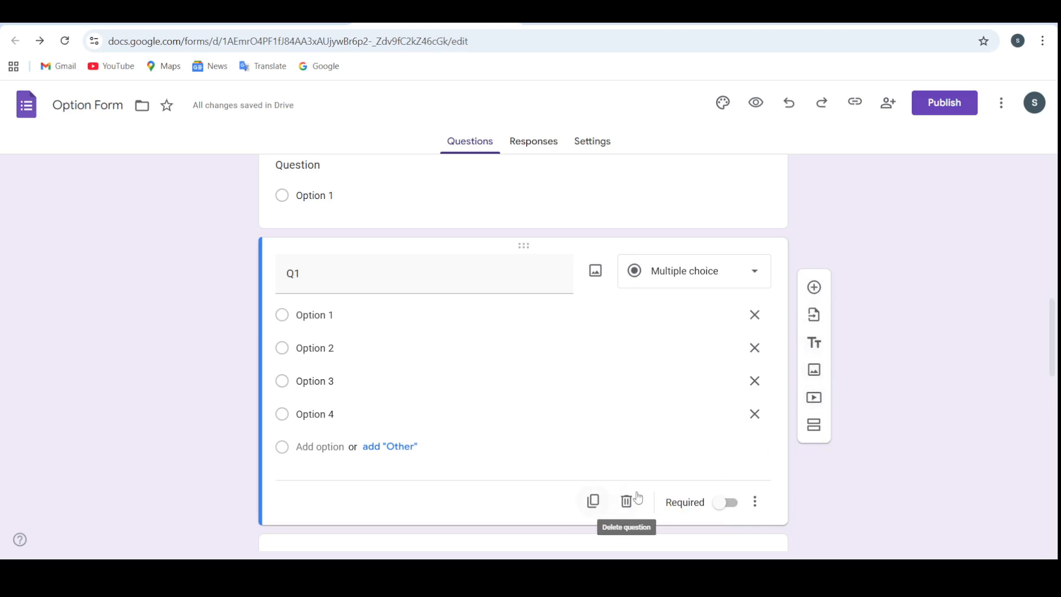
click(756, 502)
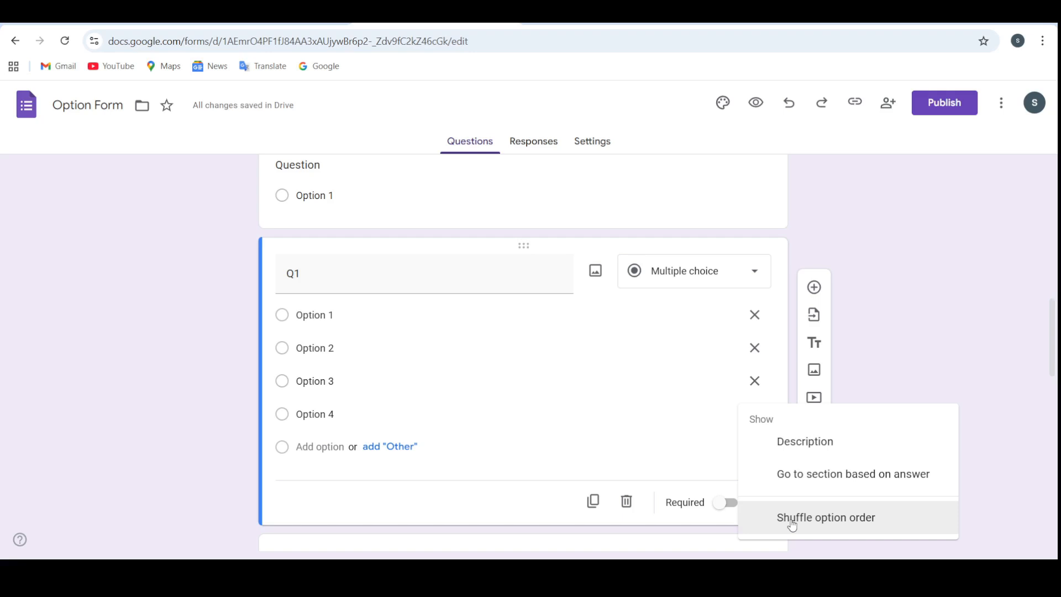
click(919, 308)
Step: Set the form theme's header text style to Comic Sans MS at size 24
scroll(930, 386, up, 5)
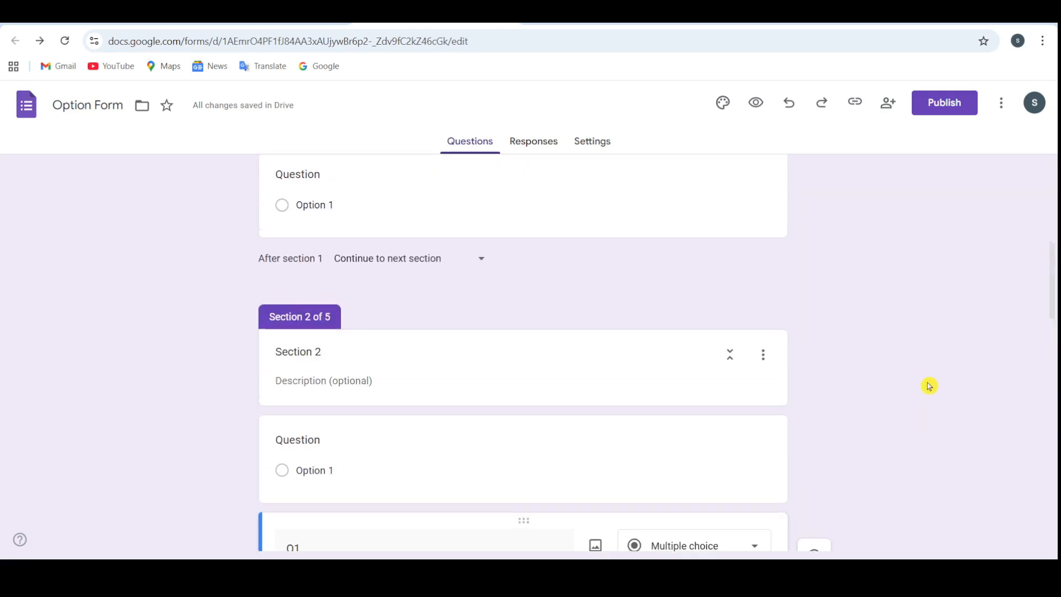
scroll(930, 386, up, 10)
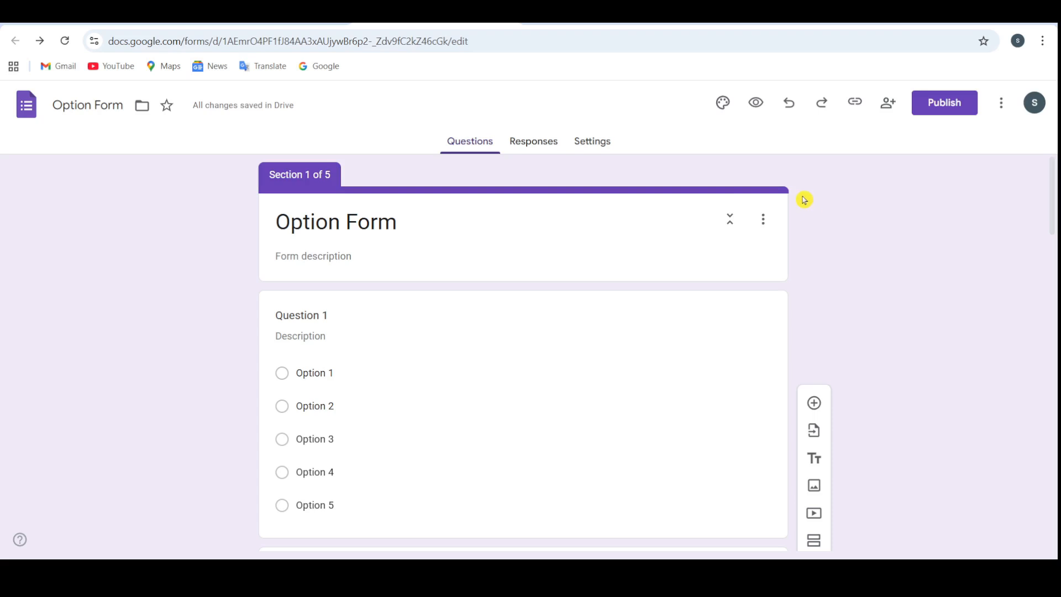
click(723, 103)
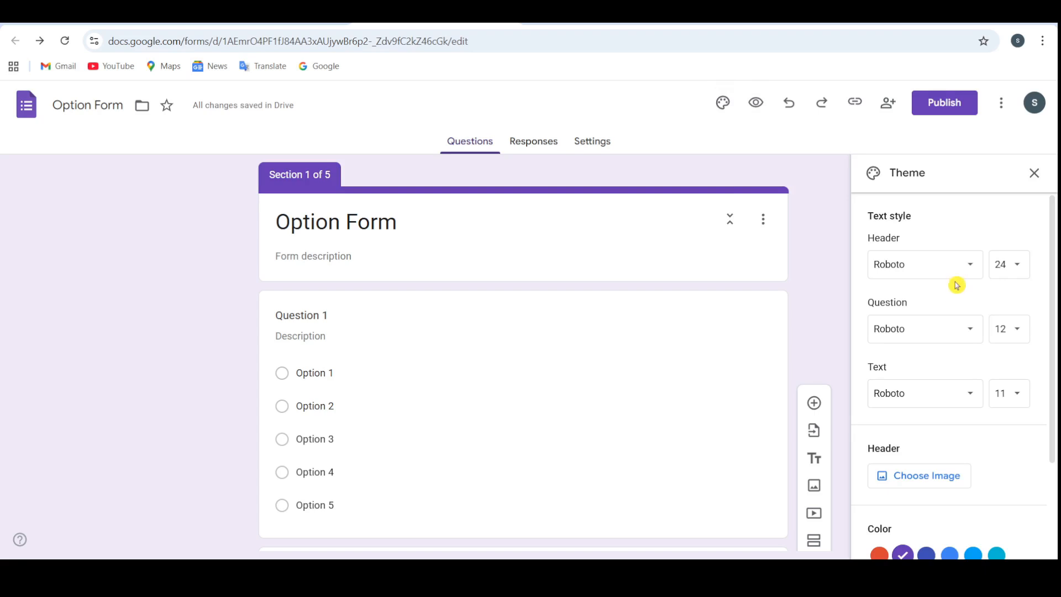
click(971, 267)
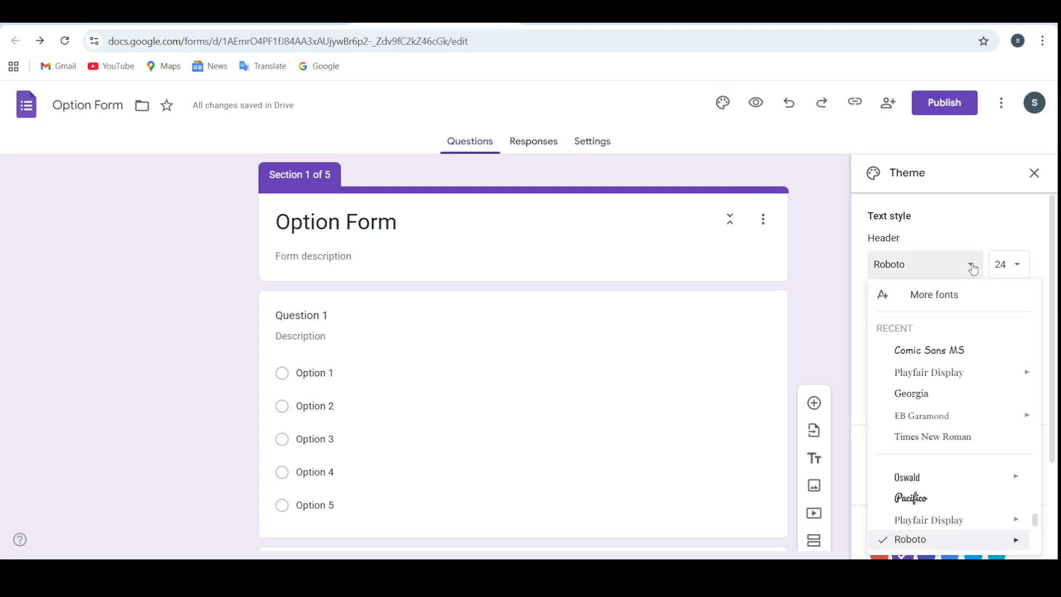
click(959, 350)
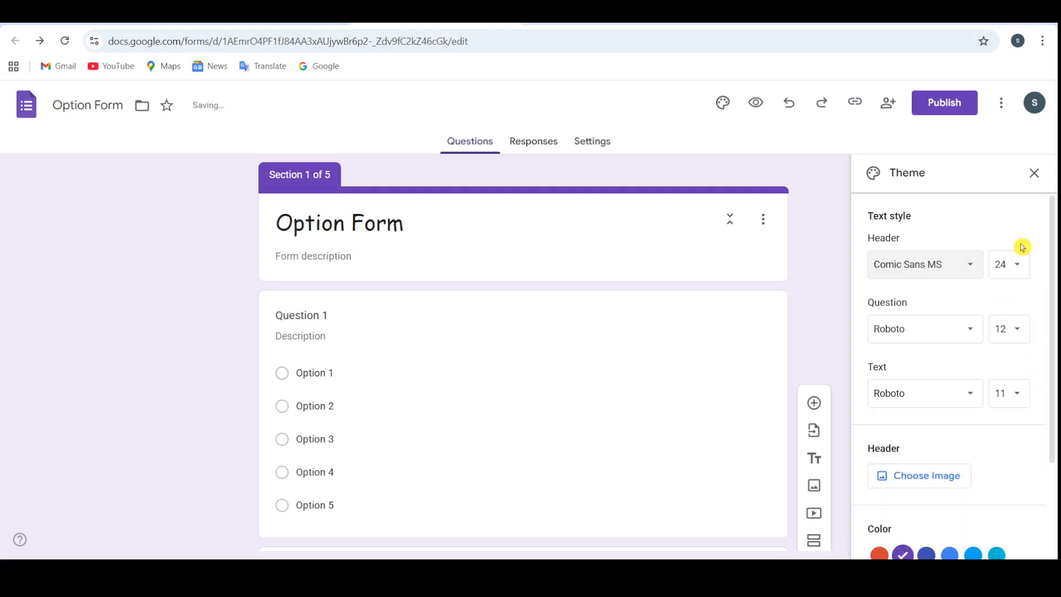
click(1019, 266)
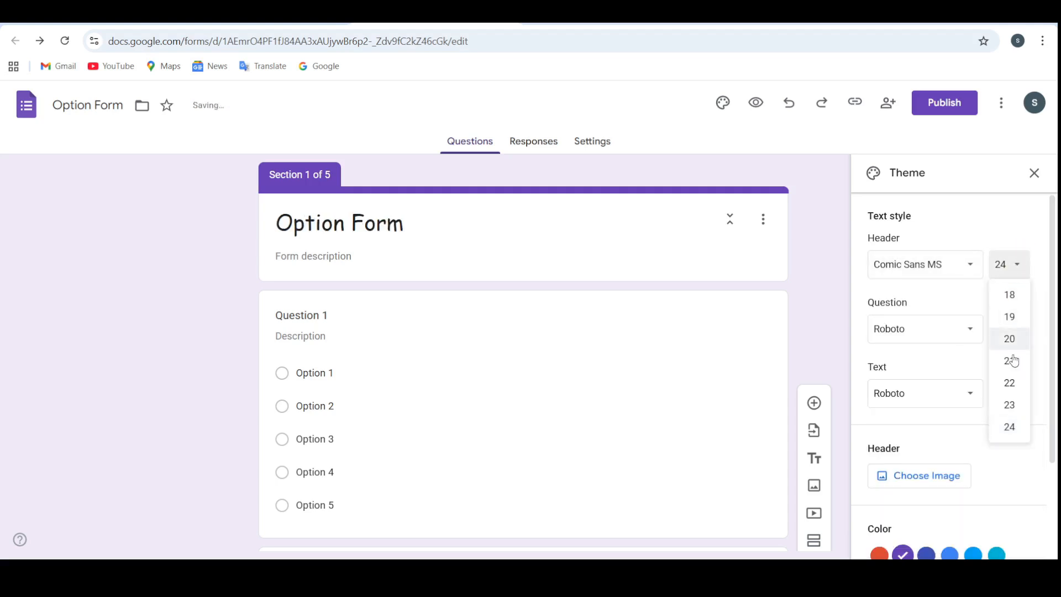
click(1010, 428)
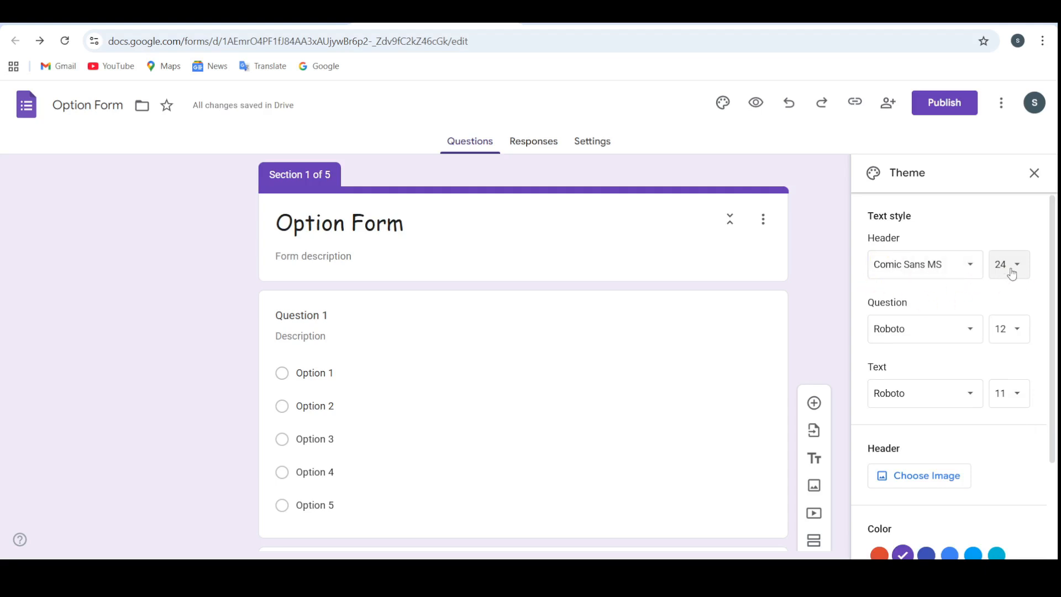
Step: Set the theme's question text style to Comic Sans MS at size 18
click(970, 331)
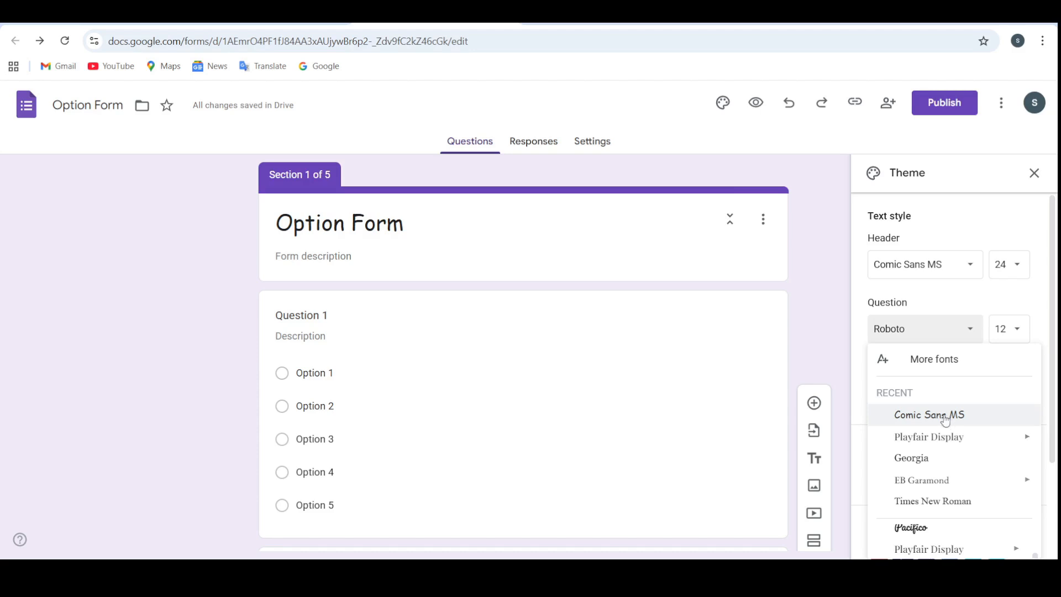
click(945, 419)
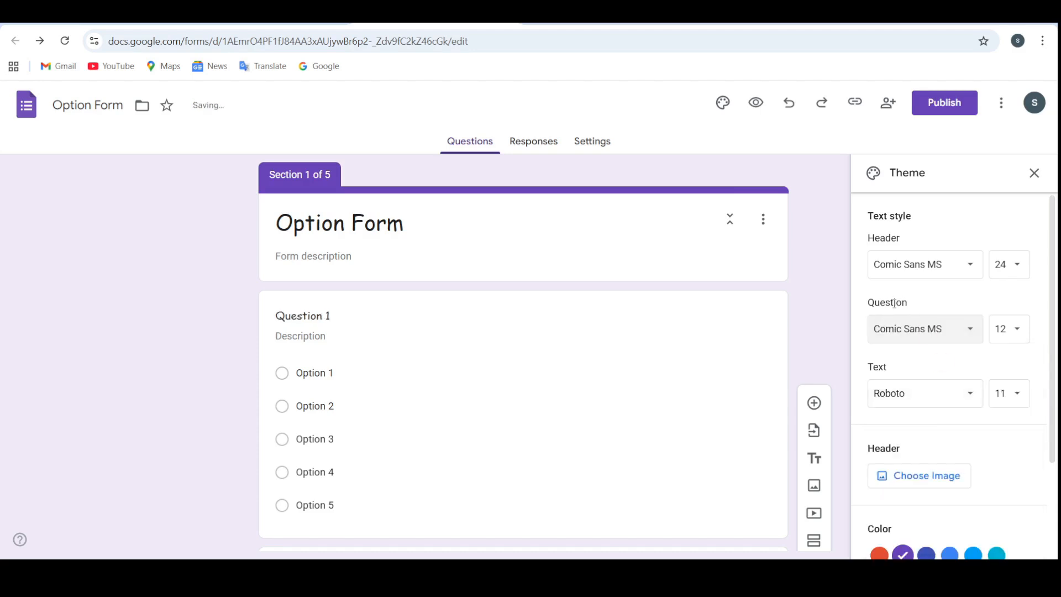
click(1012, 338)
click(1011, 490)
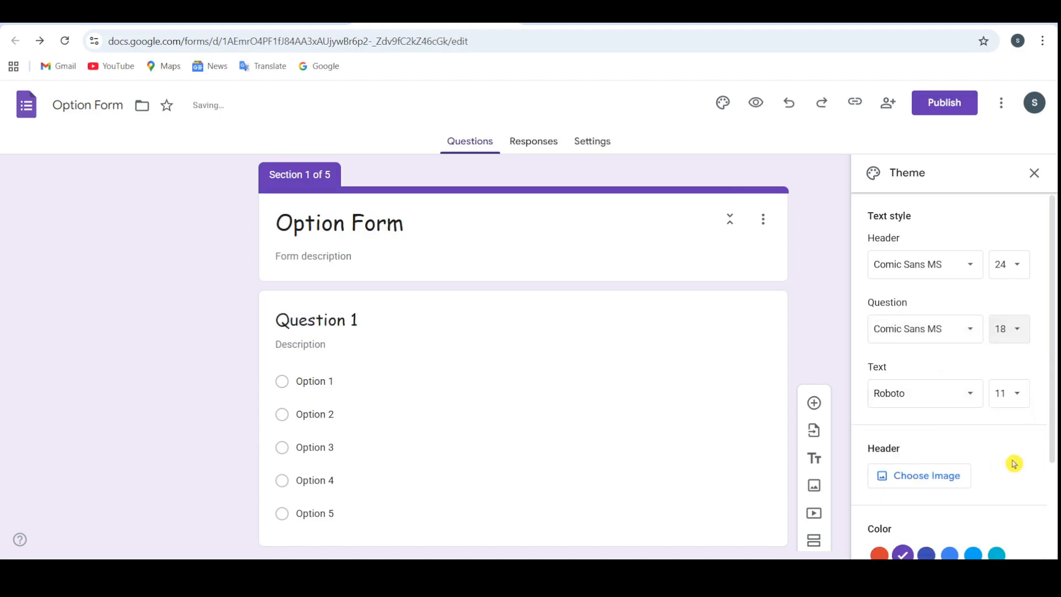
Step: Set the theme's body text style to Georgia at size 12
scroll(1014, 464, down, 3)
click(1017, 203)
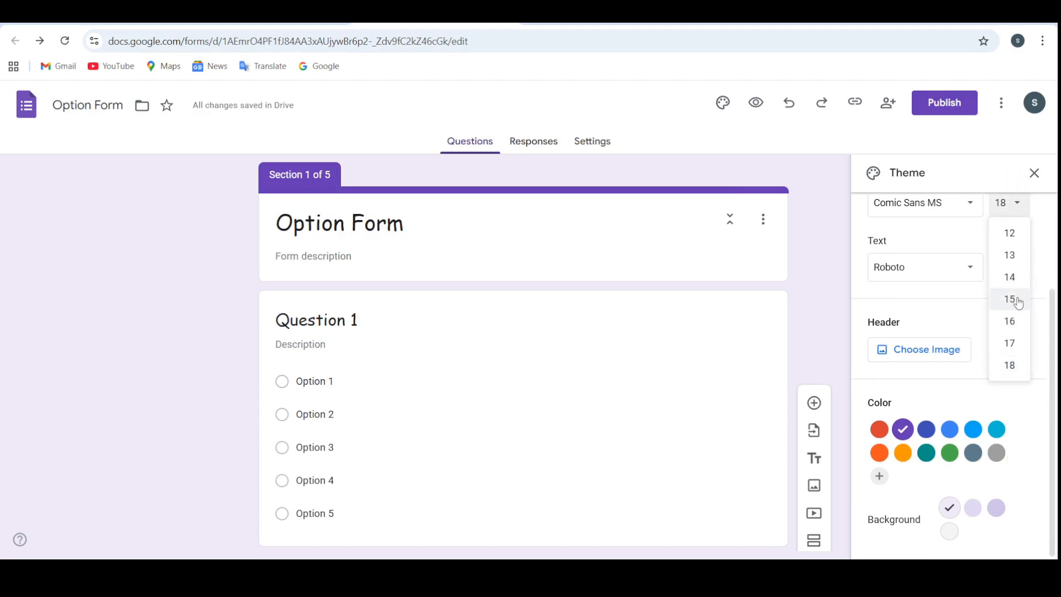
click(933, 275)
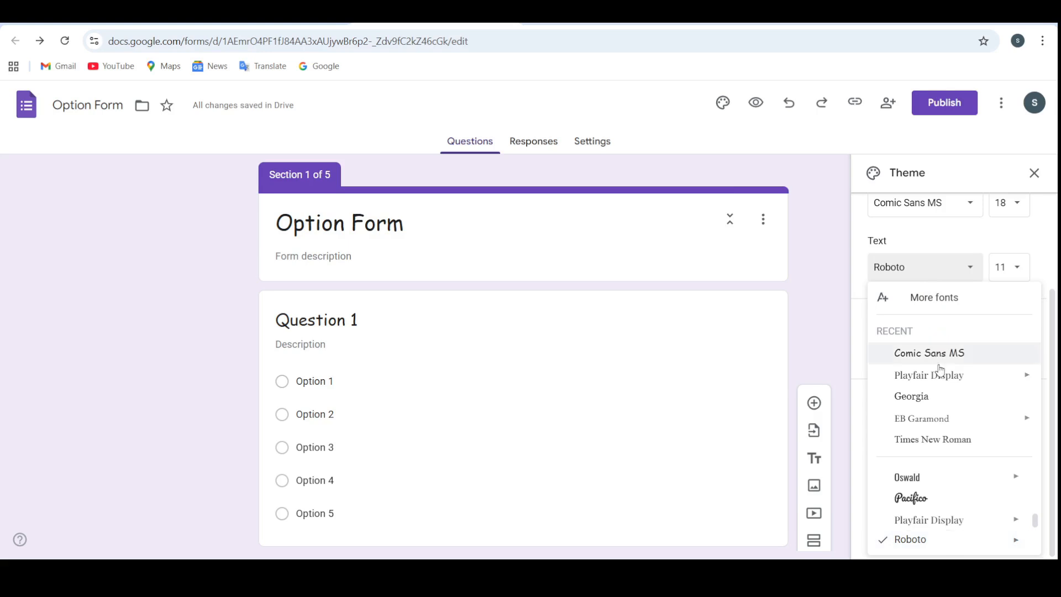
click(929, 397)
click(1014, 267)
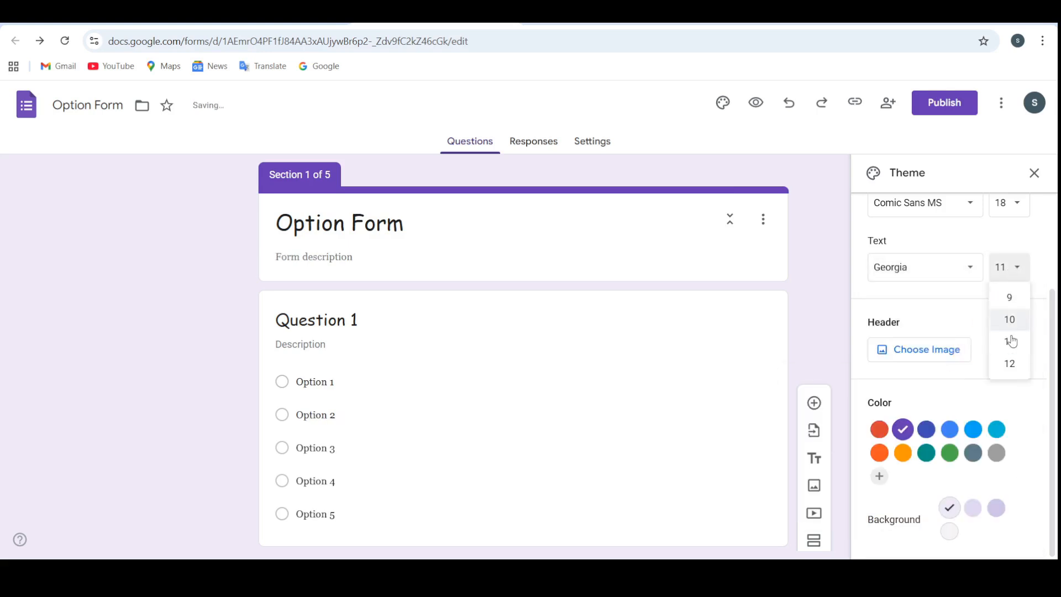
click(1011, 363)
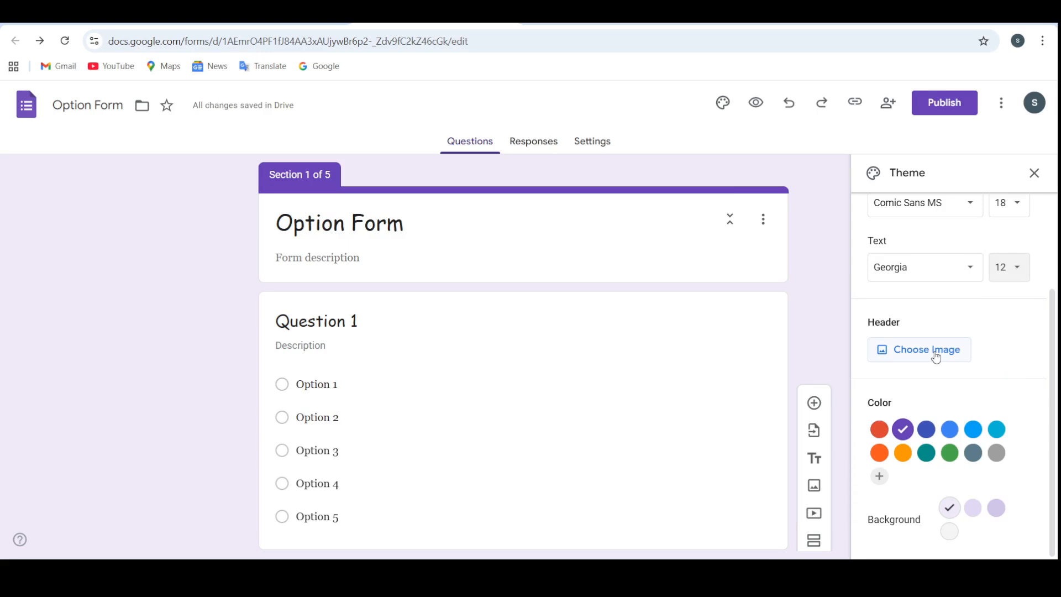
Step: Change the theme color to red with the light gray background, and close the theme settings
click(878, 429)
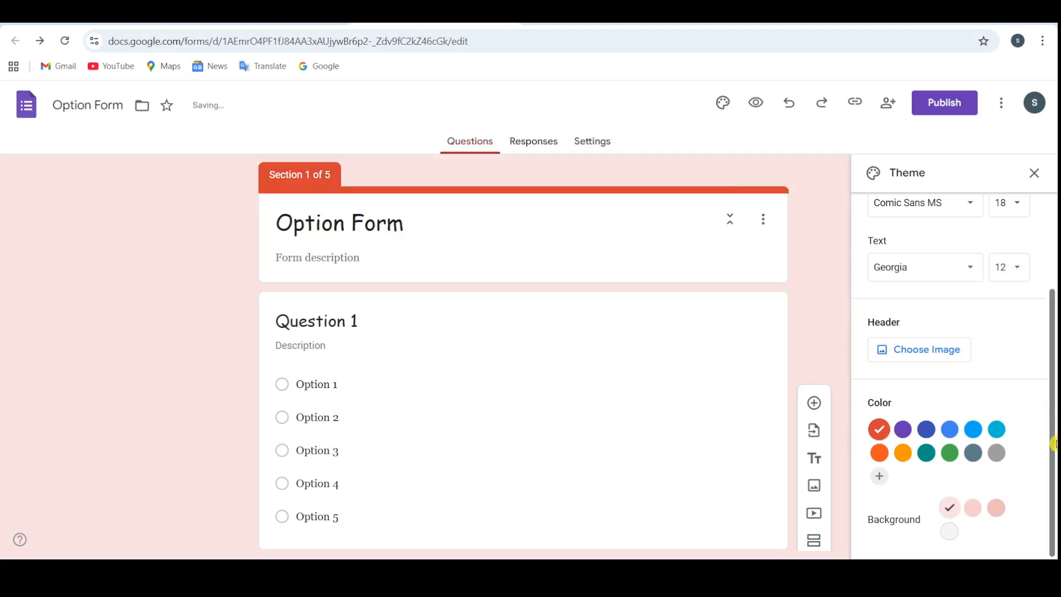
click(995, 509)
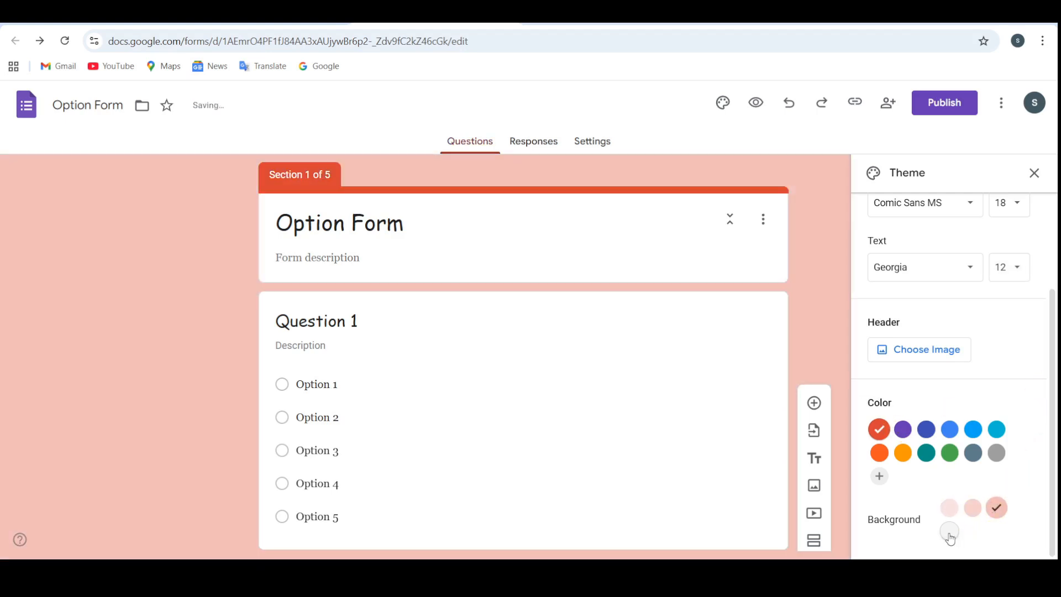
click(950, 531)
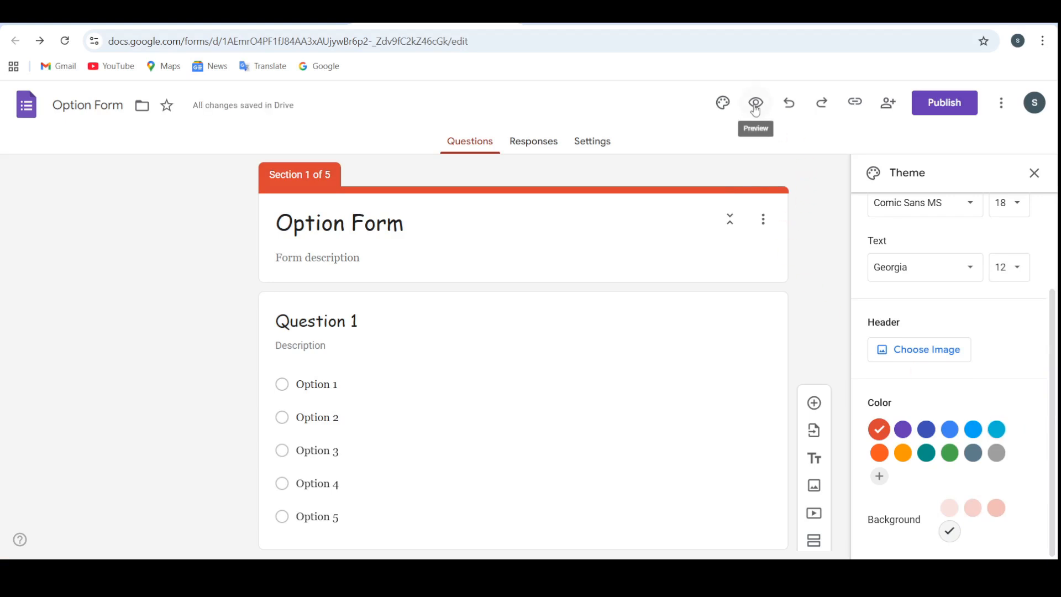
click(1034, 174)
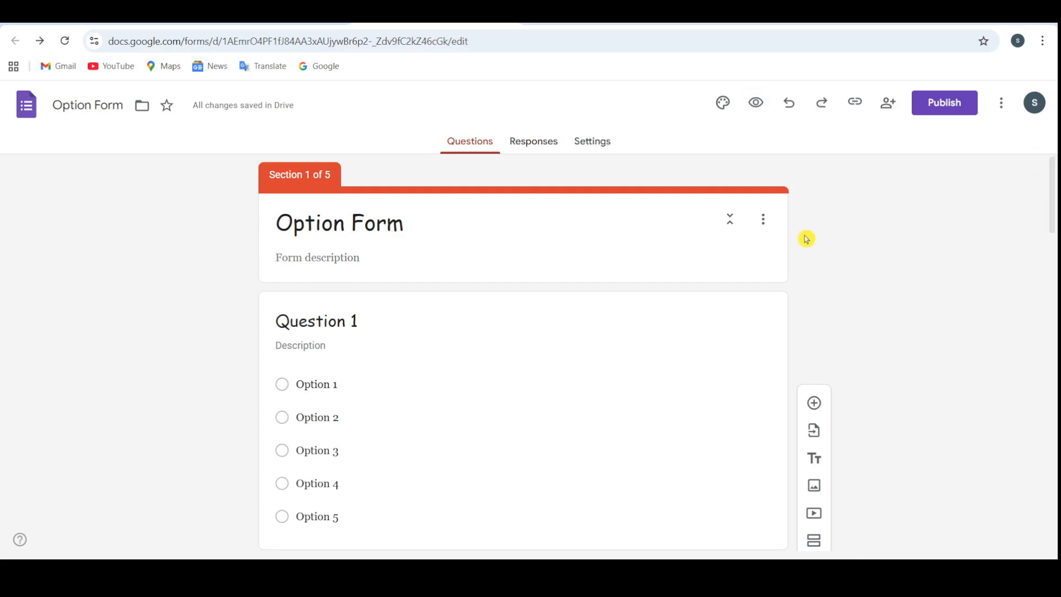
Step: Preview the form and examine the response status notice and the first section's questions
click(757, 103)
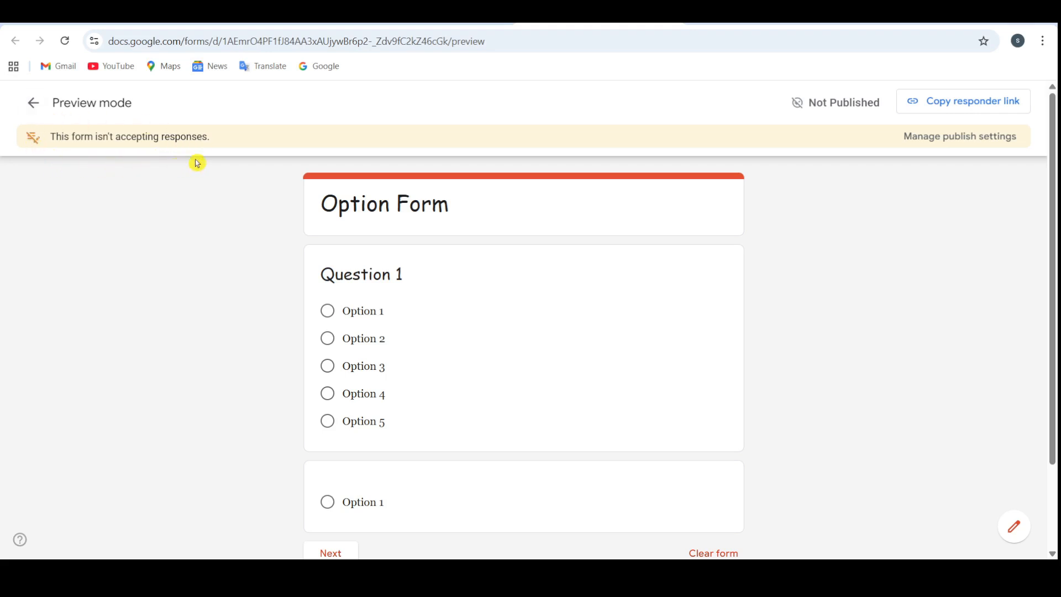
drag(52, 136, 219, 149)
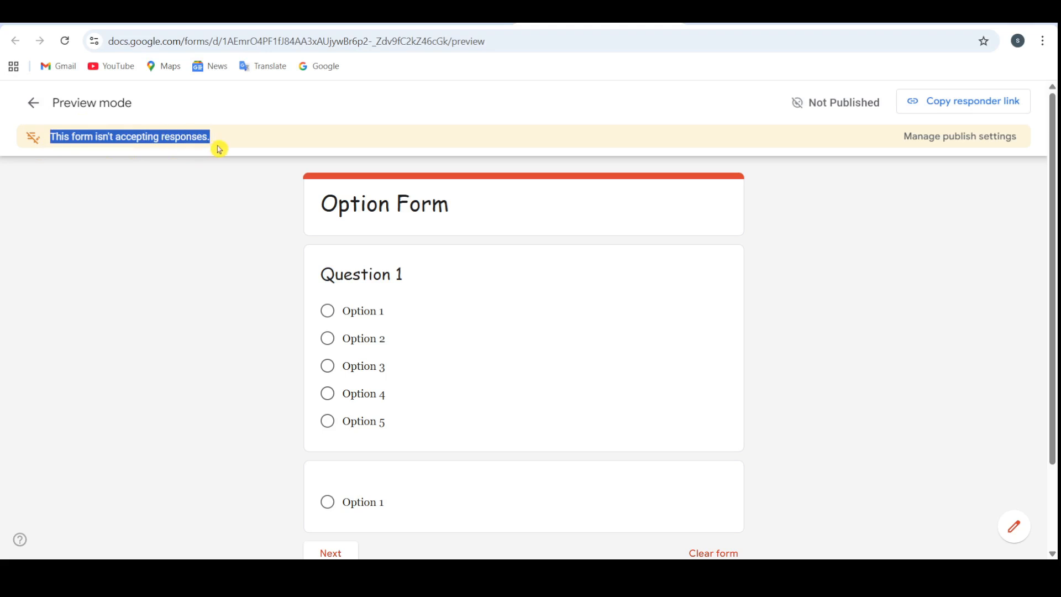
scroll(557, 292, down, 3)
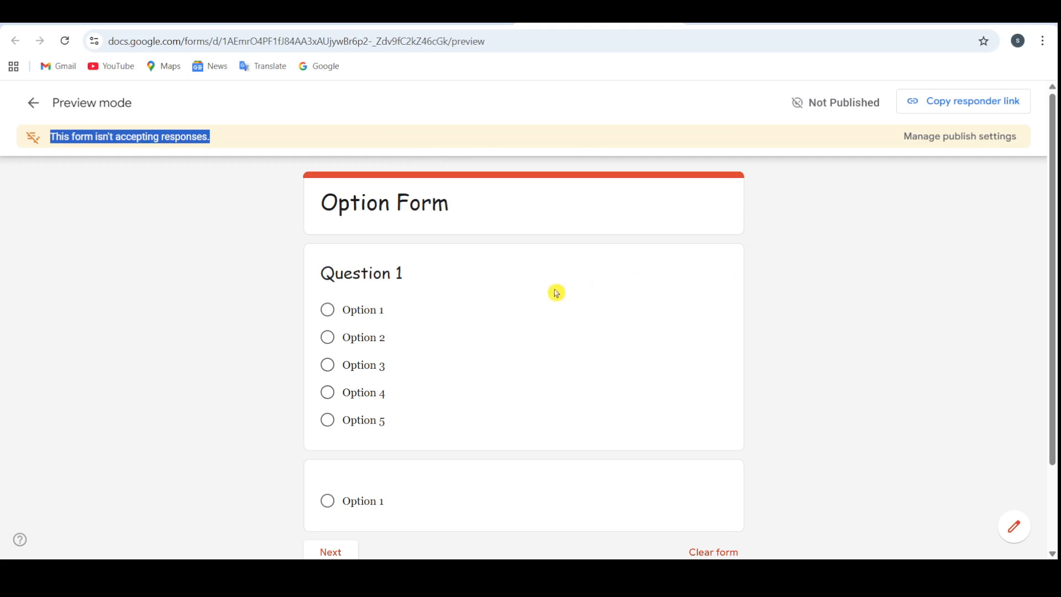
scroll(557, 292, up, 2)
scroll(433, 330, down, 2)
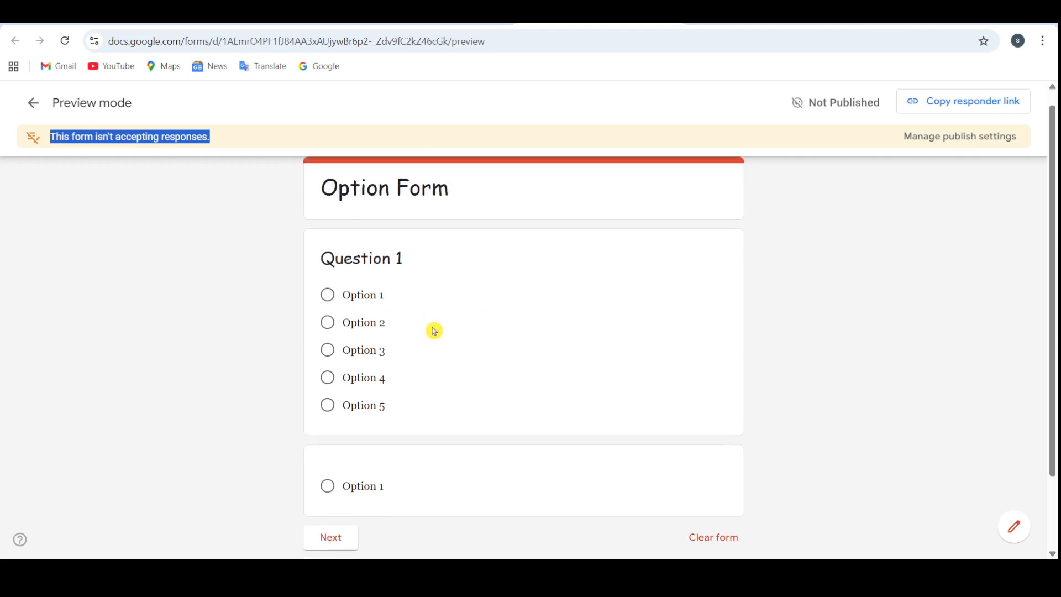
scroll(402, 382, up, 1)
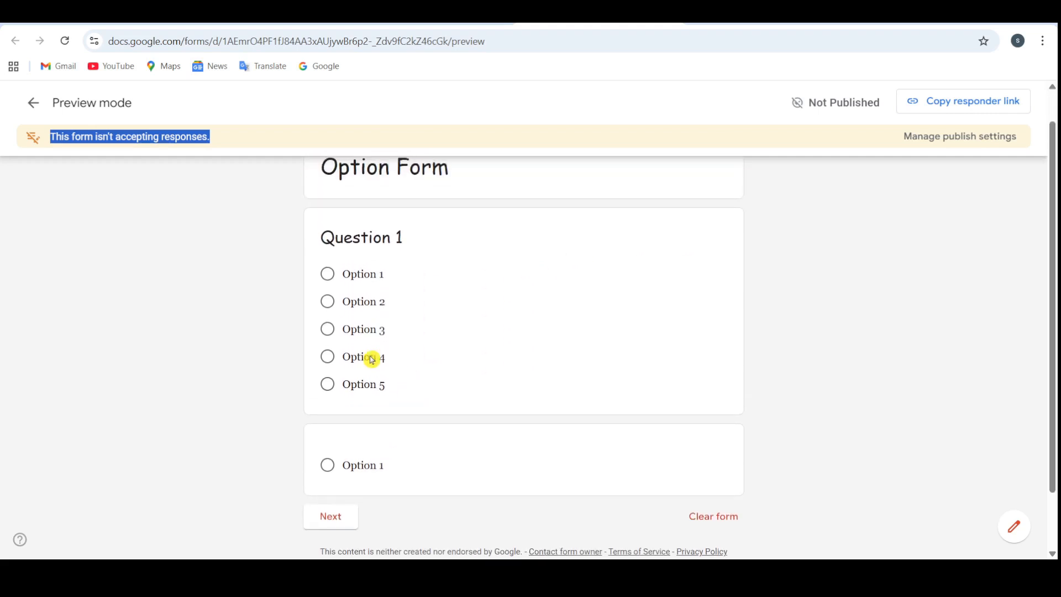
Step: In the preview, answer Question 1 with Option 3 and the untitled question with Option 1, and continue to the next section
click(327, 330)
scroll(440, 430, down, 2)
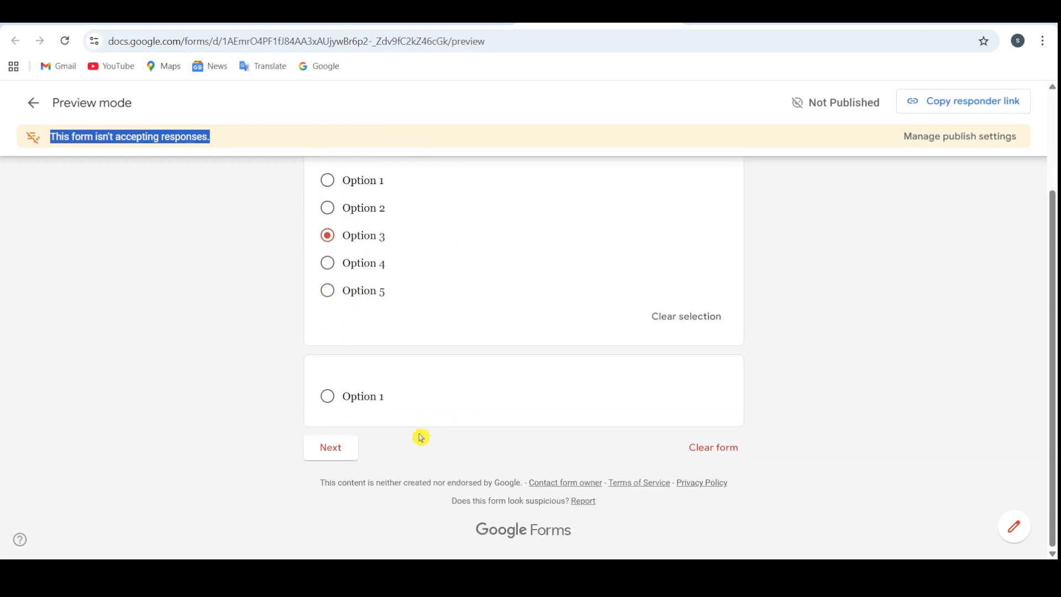
click(327, 396)
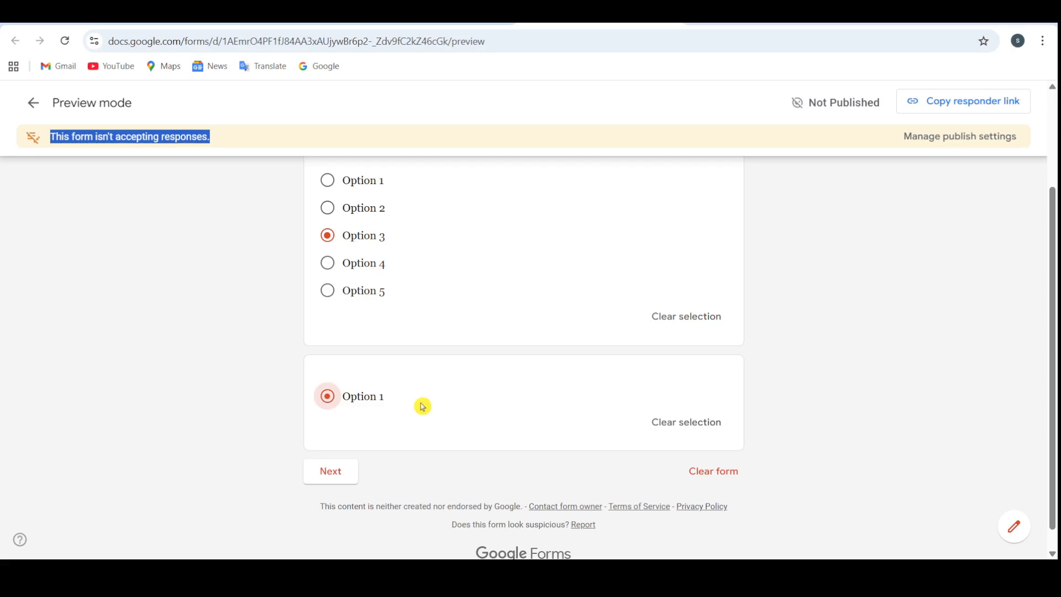
click(338, 471)
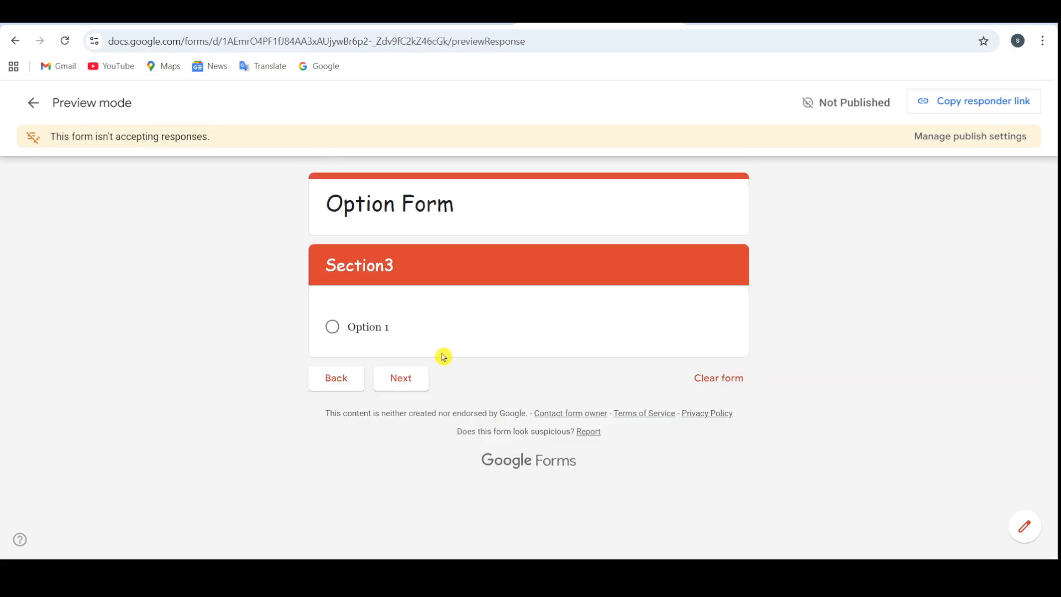
Step: Choose Option 1 in both Section3 and Section4 of the preview, and try to submit the form
click(332, 327)
click(412, 402)
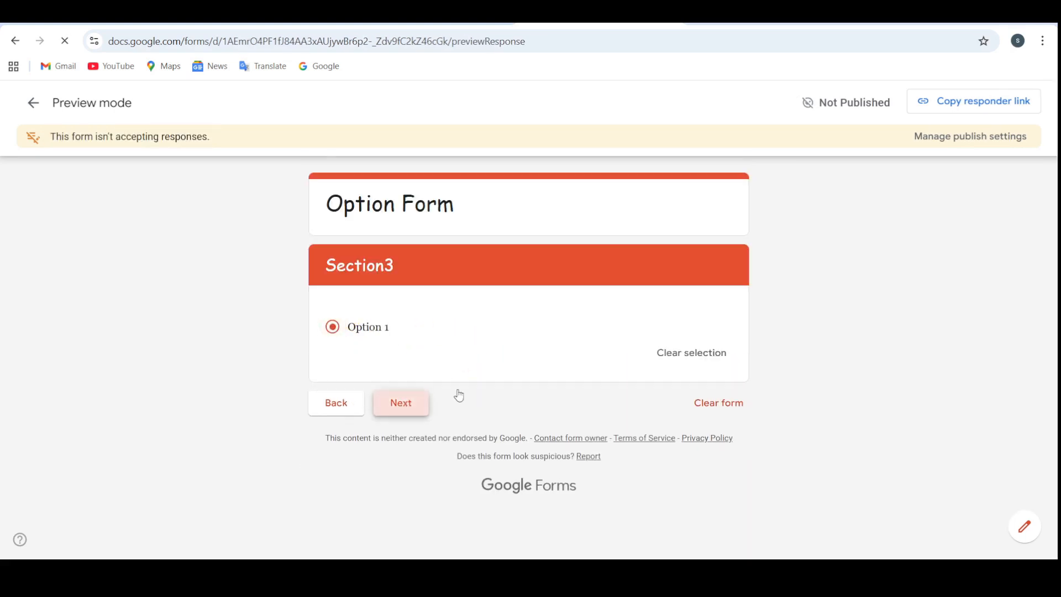
click(332, 326)
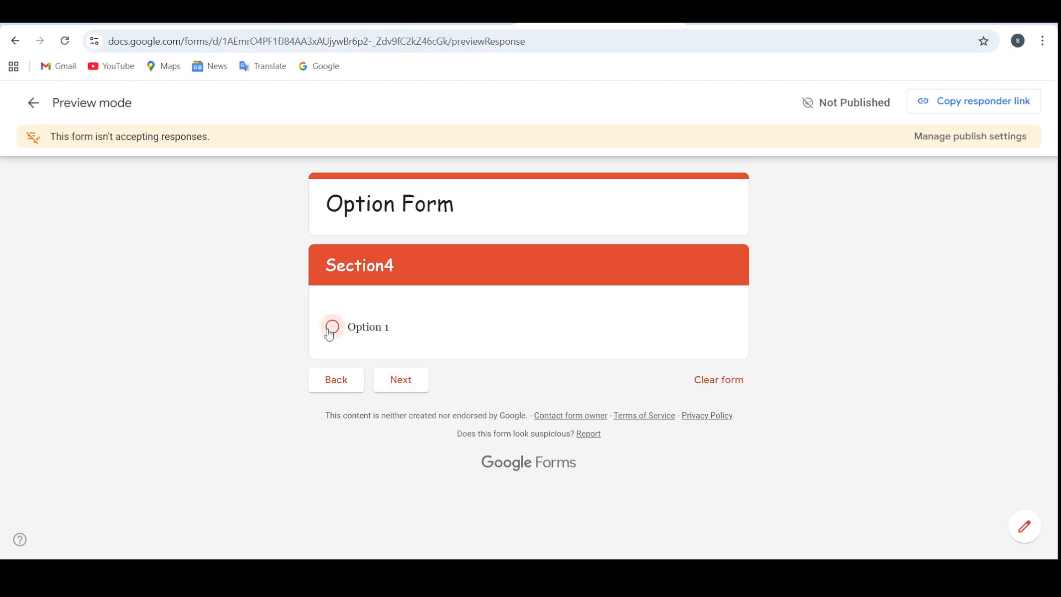
click(386, 402)
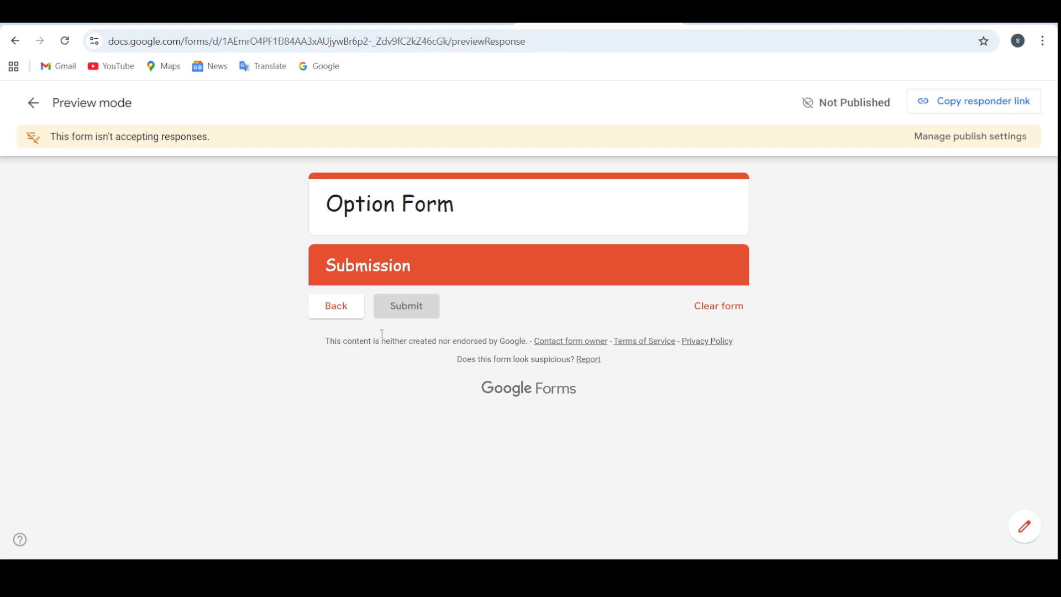
click(398, 308)
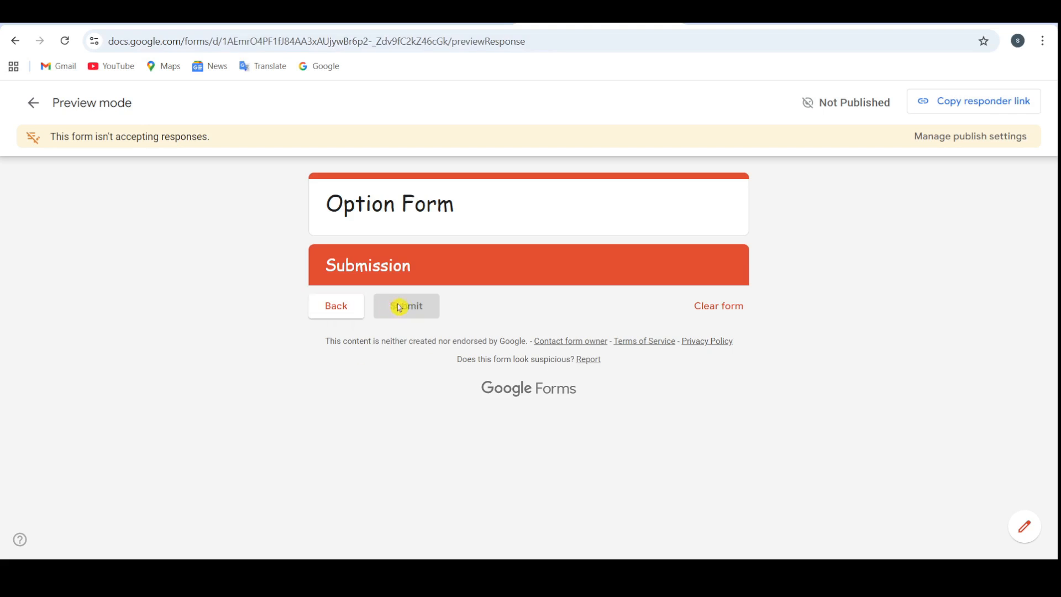
Step: Leave the form preview for the editor and view the suggested contacts in the form's sharing settings
click(346, 310)
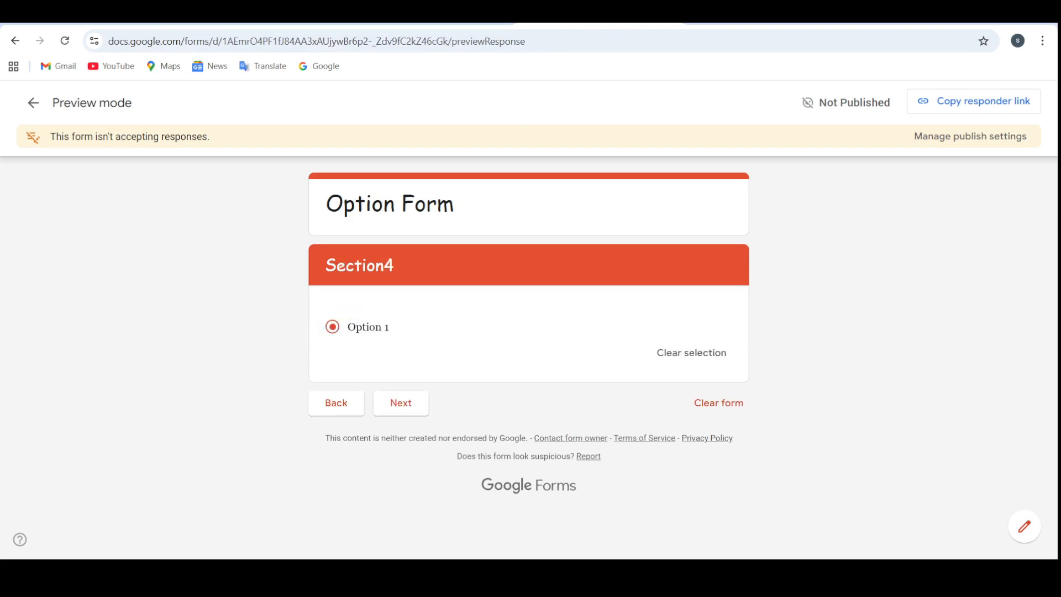
click(671, 13)
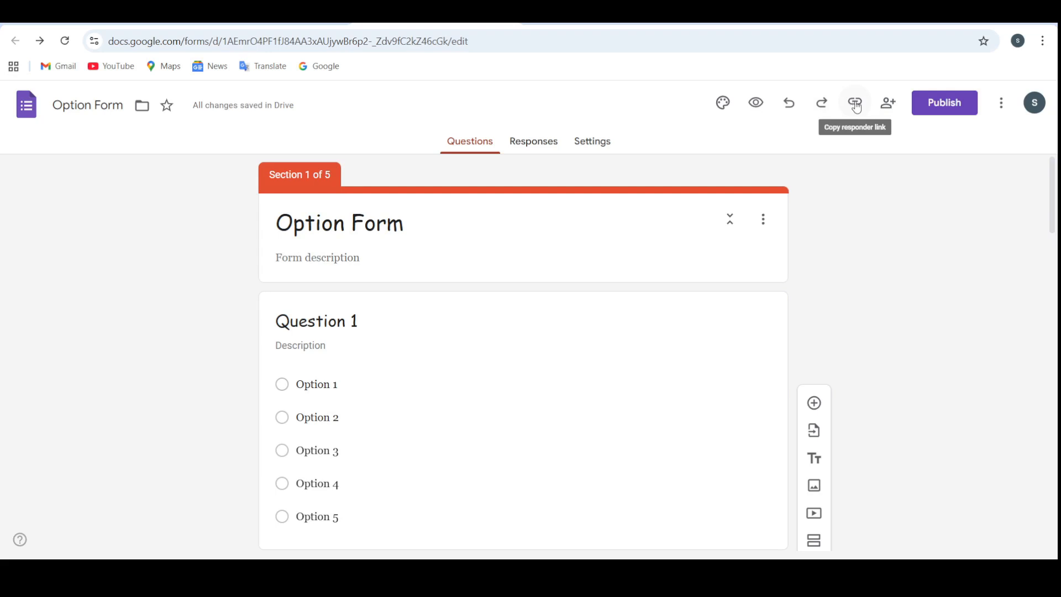
click(888, 103)
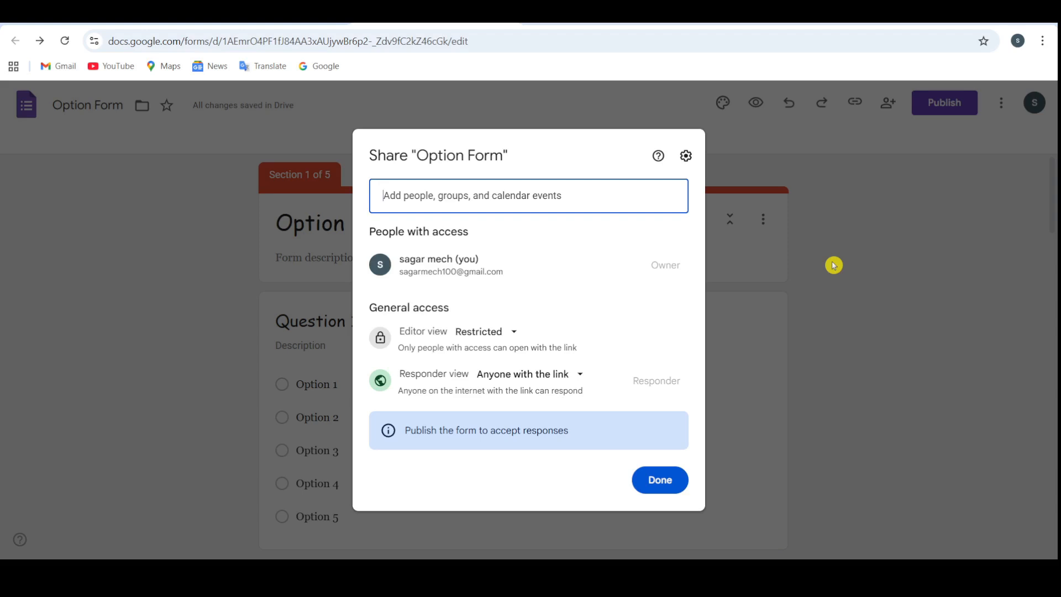
click(432, 198)
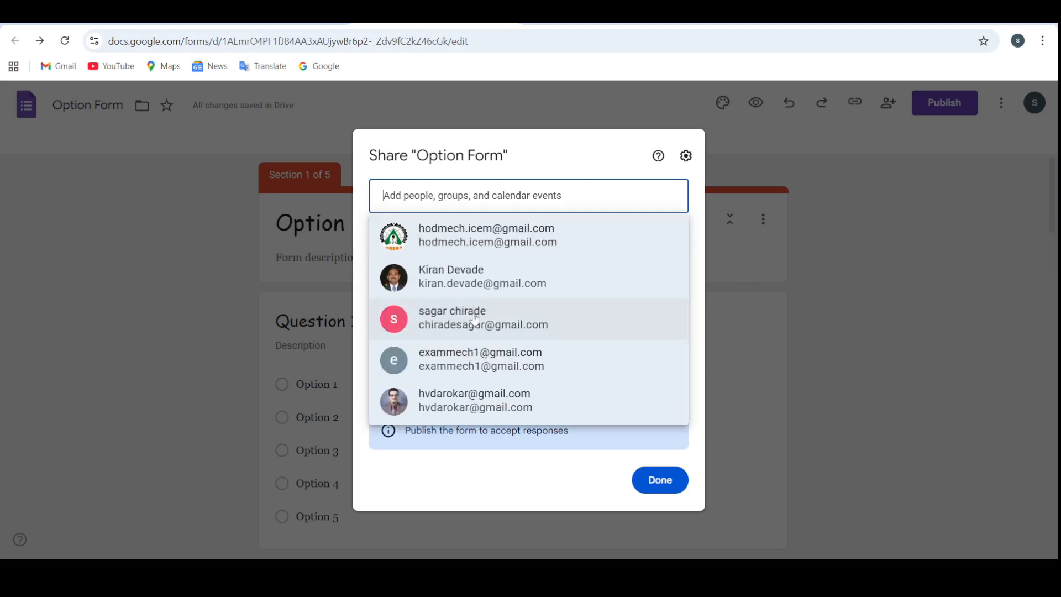
click(770, 256)
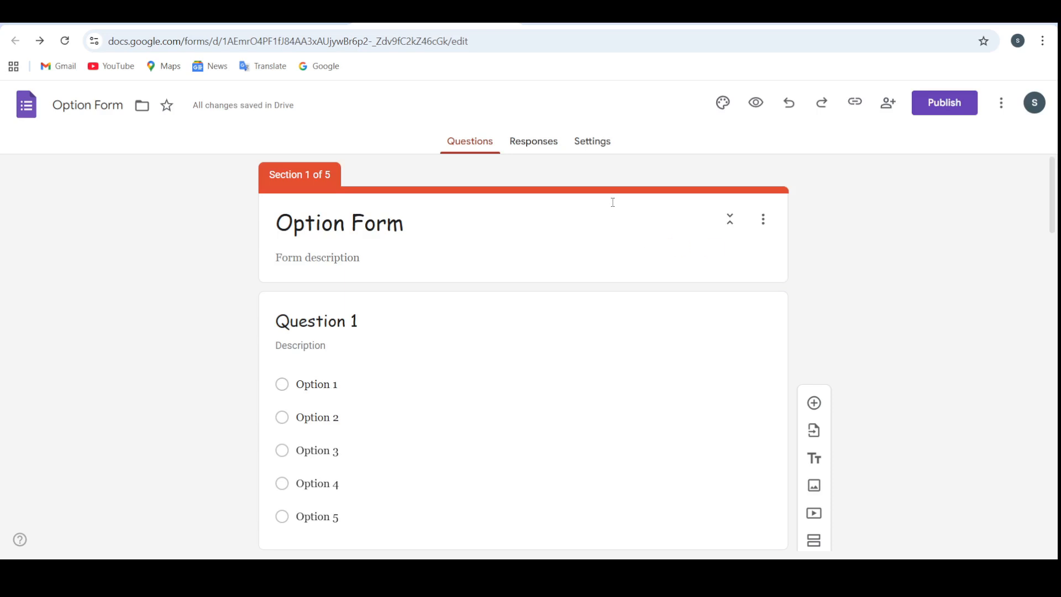
Step: Examine the general access choices for Editor view and Responder view, keeping Restricted for editors and Anyone with the link for responders
click(886, 102)
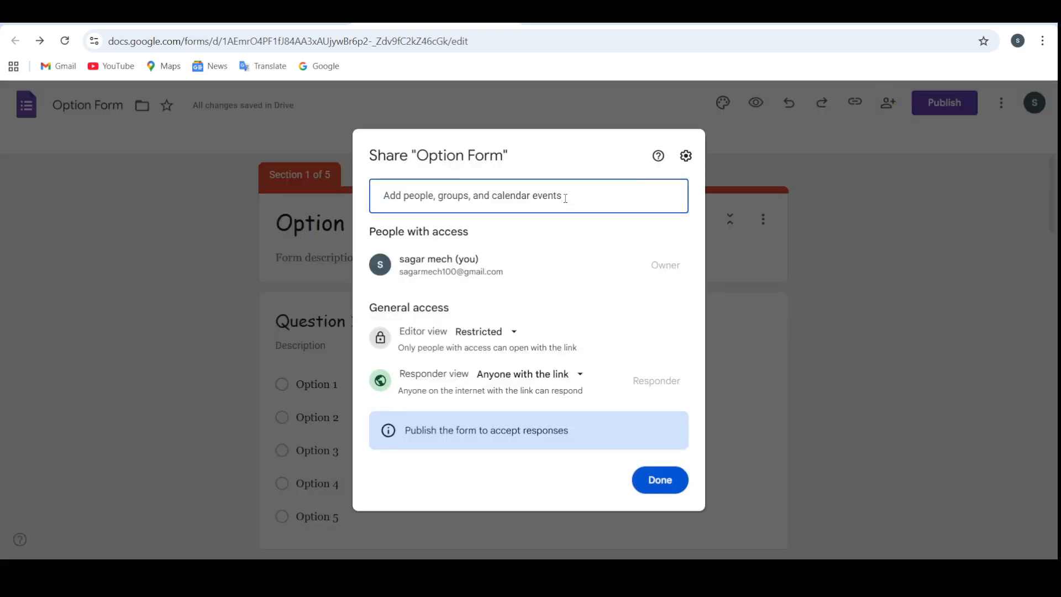
click(542, 164)
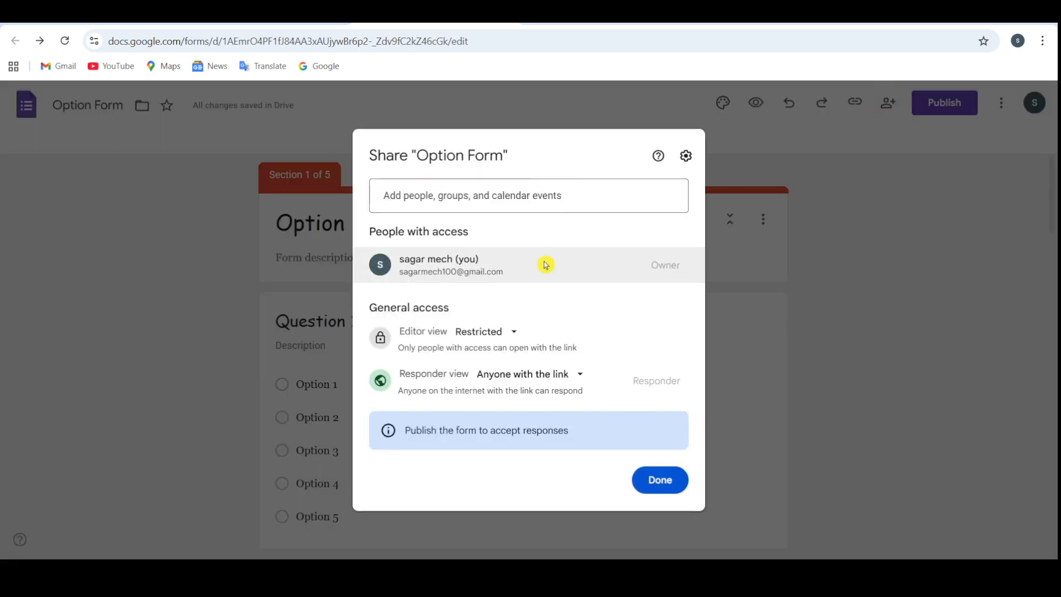
mouse_move(518, 268)
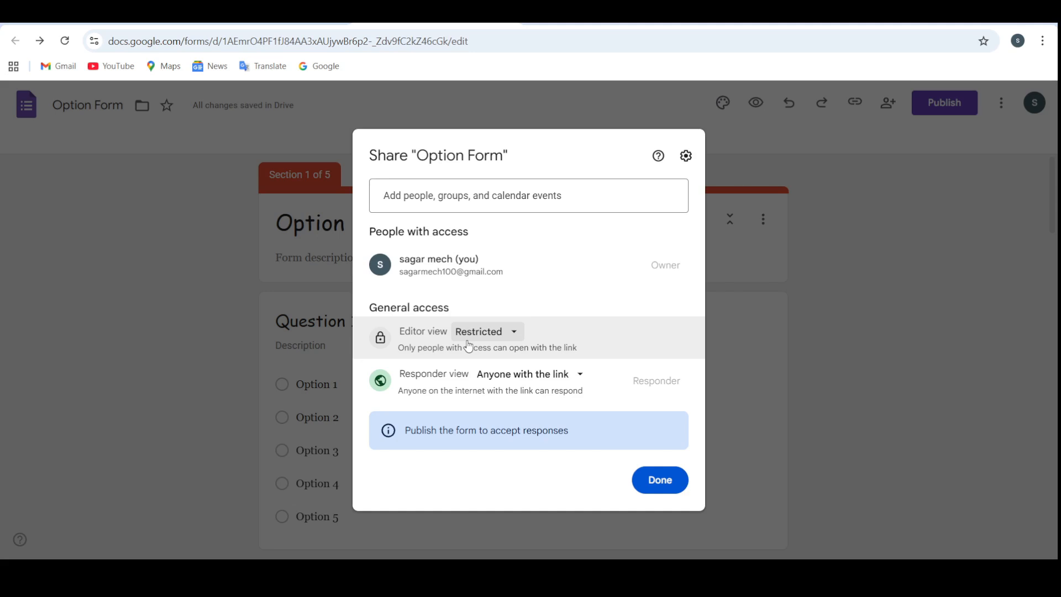
click(489, 333)
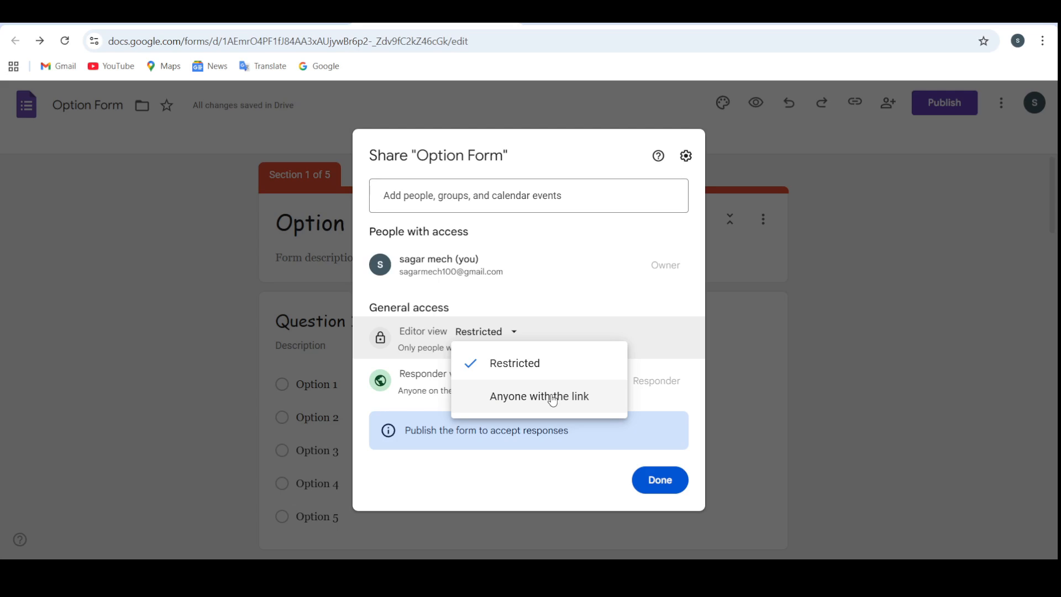
click(526, 363)
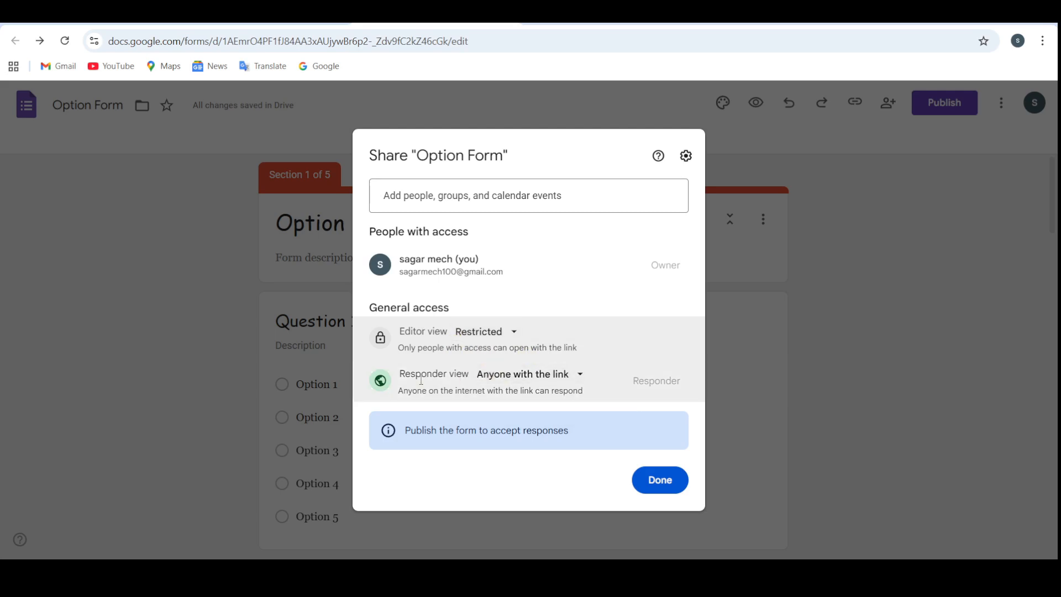
click(542, 377)
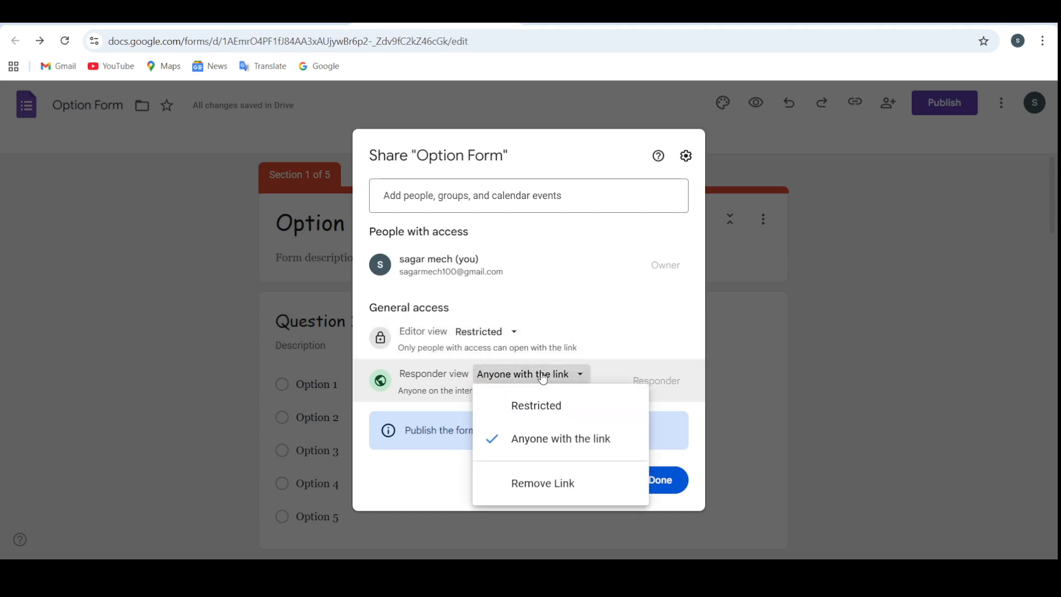
click(549, 439)
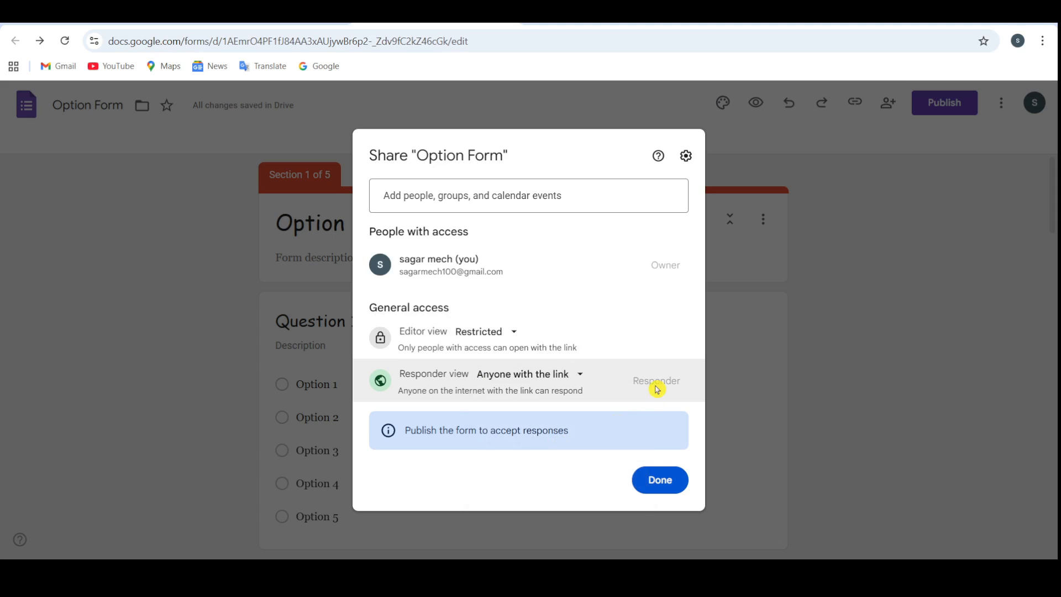
Step: Try adding a suggested contact as Editor of the form, cancel the invitation, and close the sharing settings
click(451, 194)
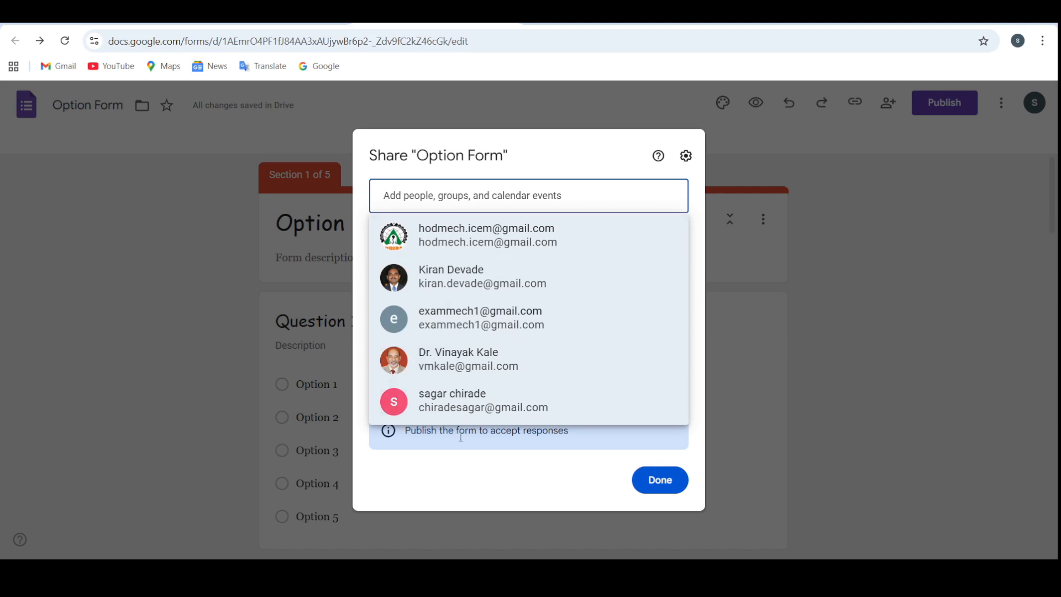
click(458, 408)
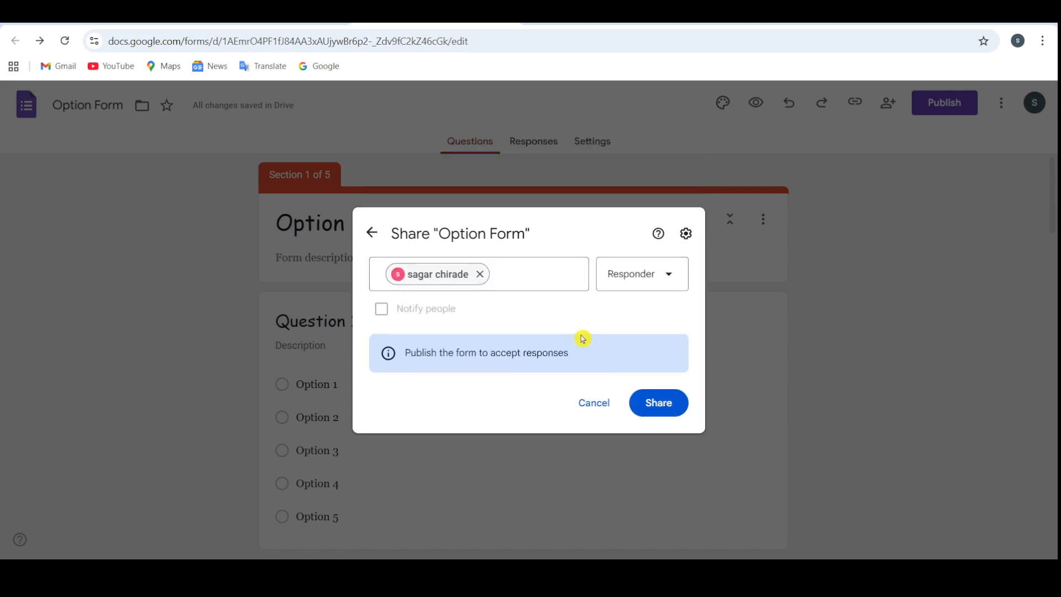
click(671, 279)
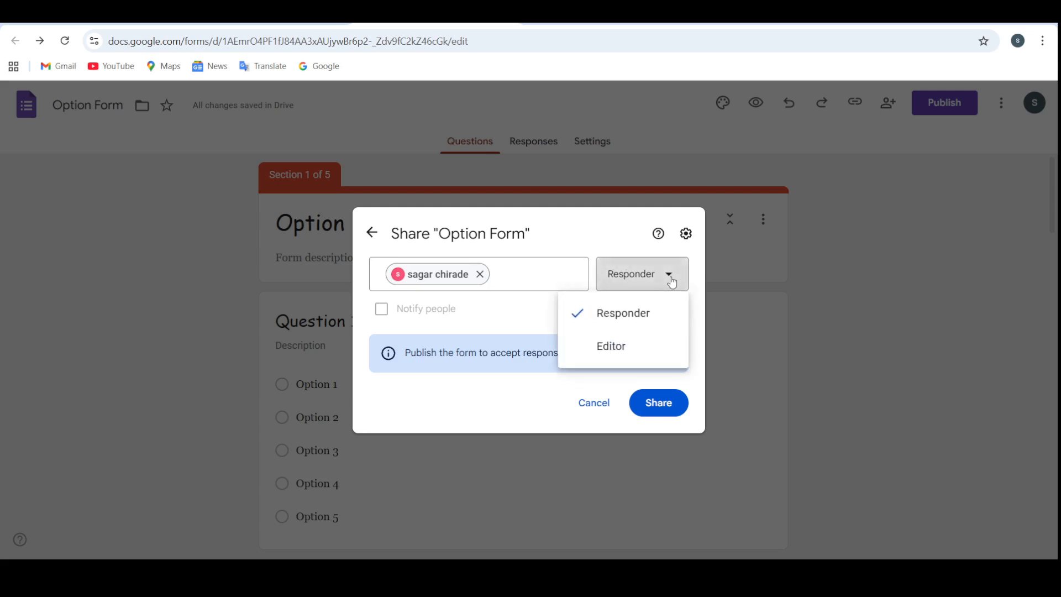
click(618, 351)
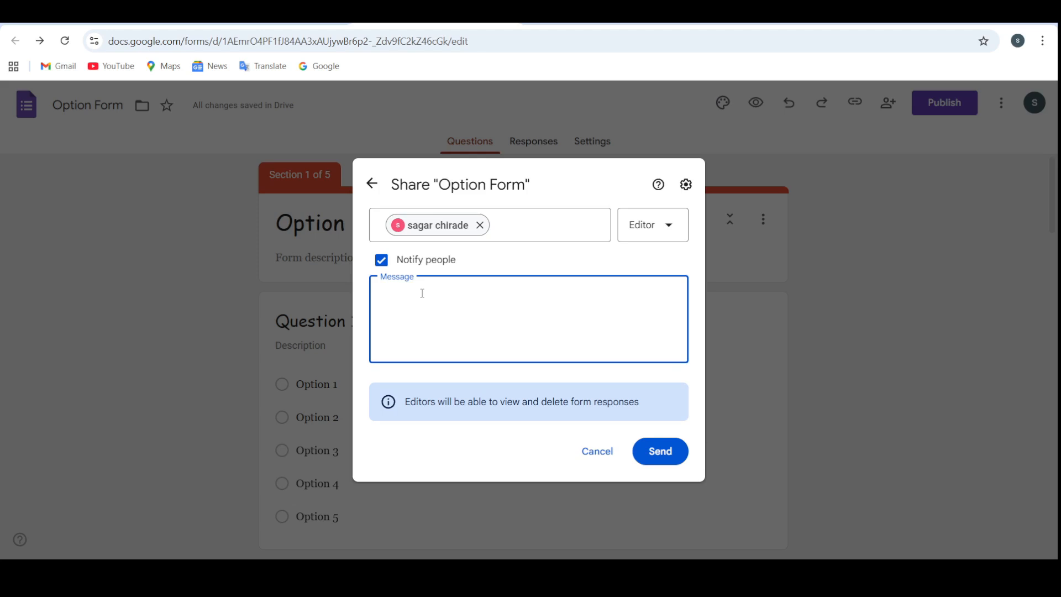
click(588, 452)
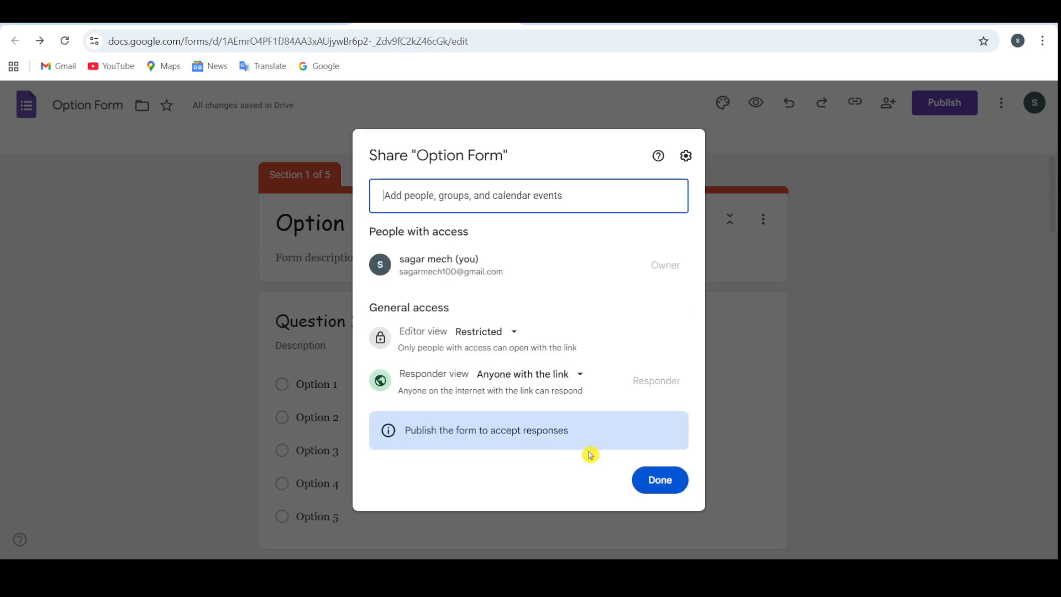
click(659, 485)
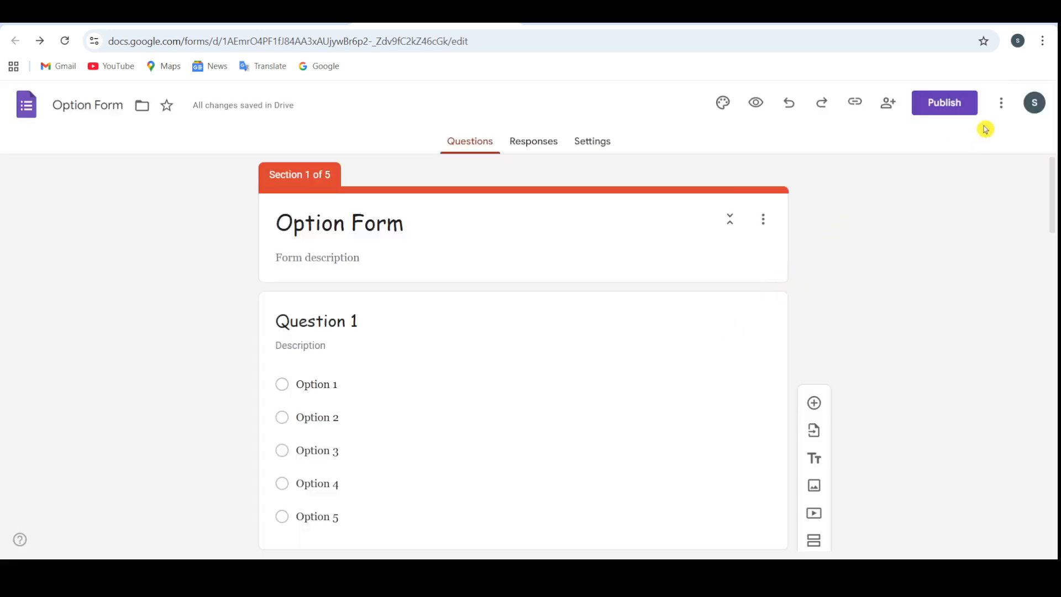
Step: Look over the form's additional actions and its collected responses, and open the form settings
click(1001, 105)
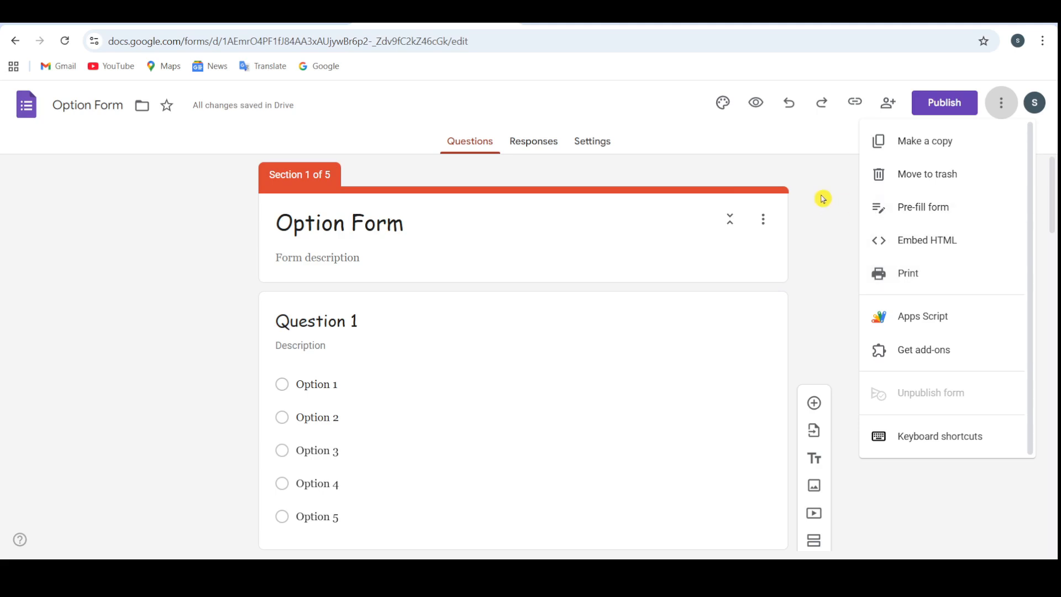
click(523, 150)
click(526, 145)
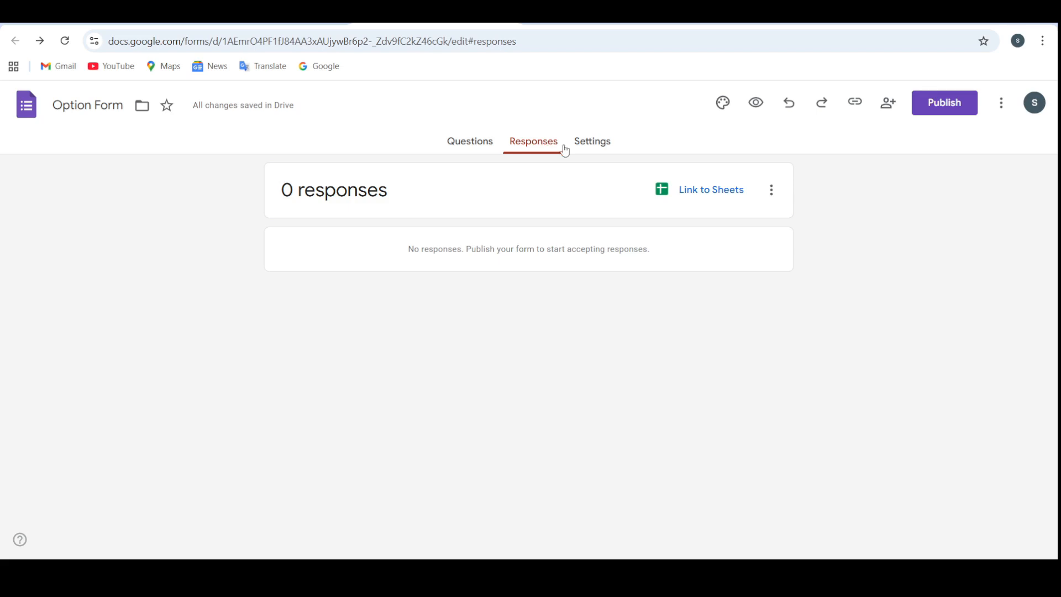
click(595, 146)
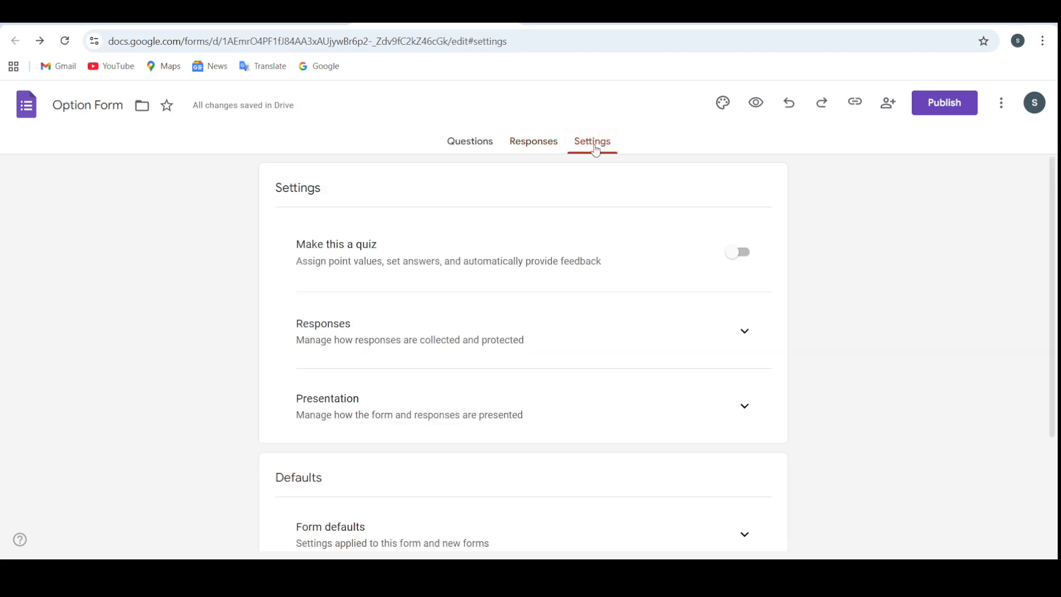
Step: Turn on the option that makes the form a quiz and turn it back off
click(738, 254)
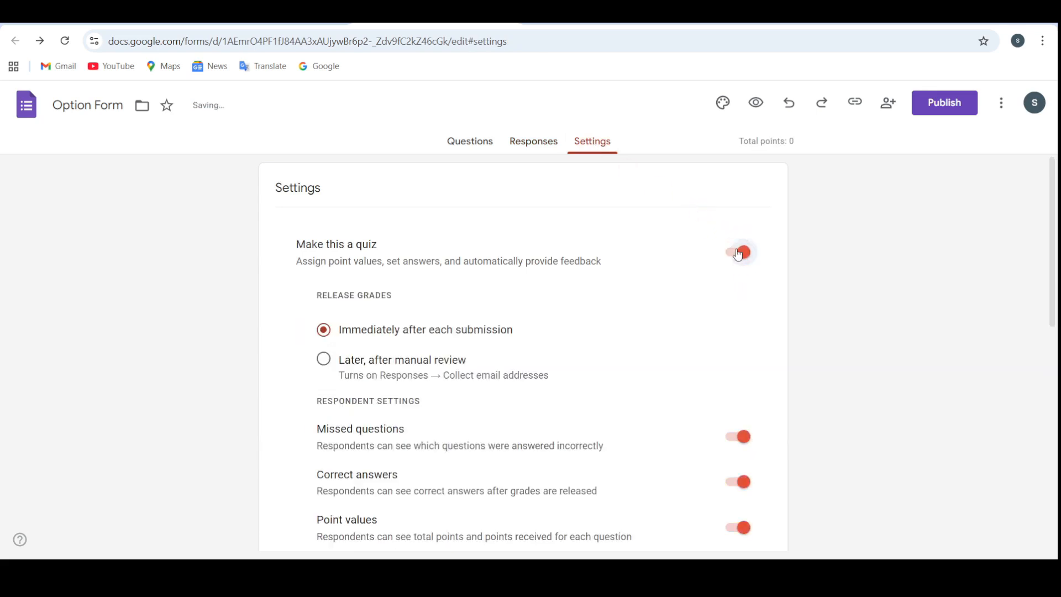
click(739, 253)
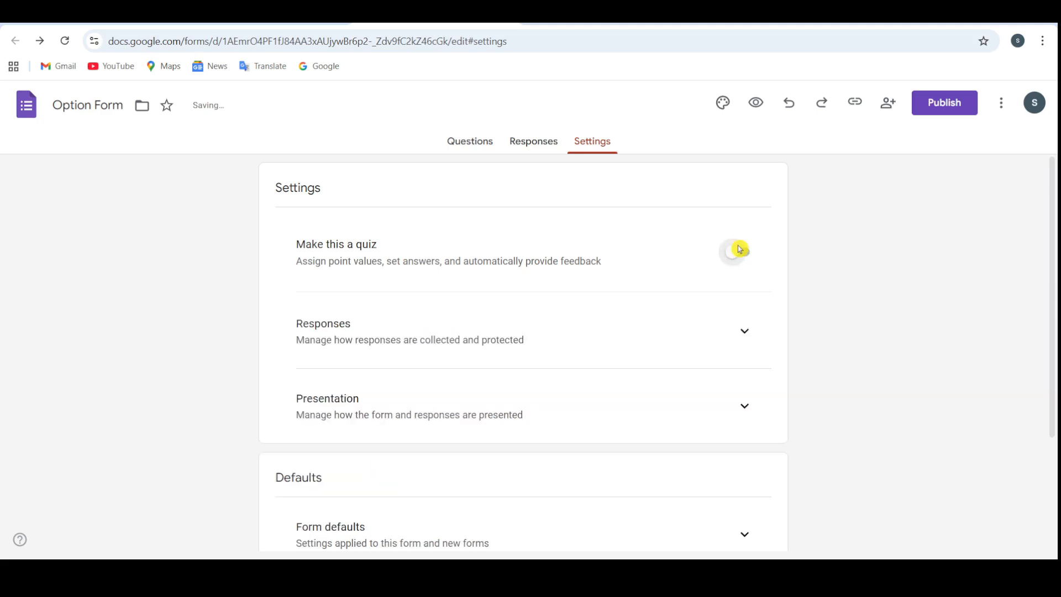
Step: In the response settings, try Verified for collecting email addresses and set it to Responder input
scroll(692, 268, down, 1)
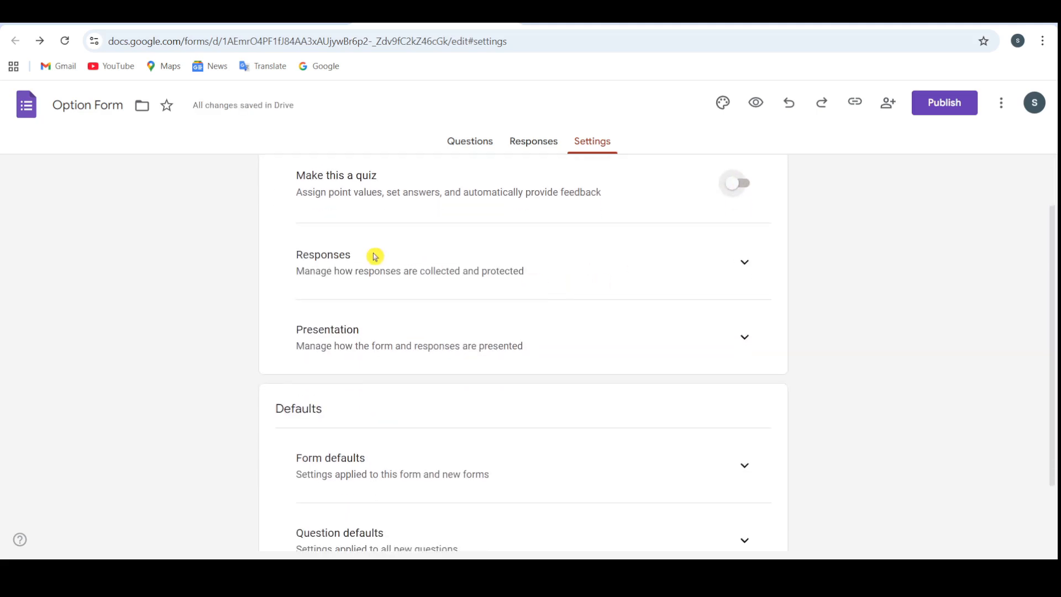
click(746, 262)
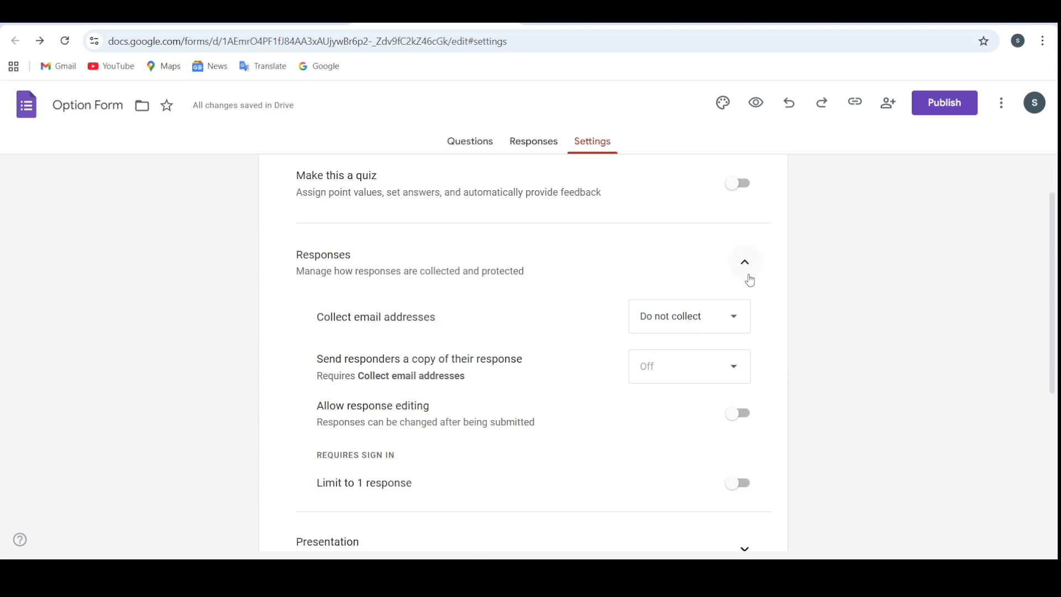
click(726, 318)
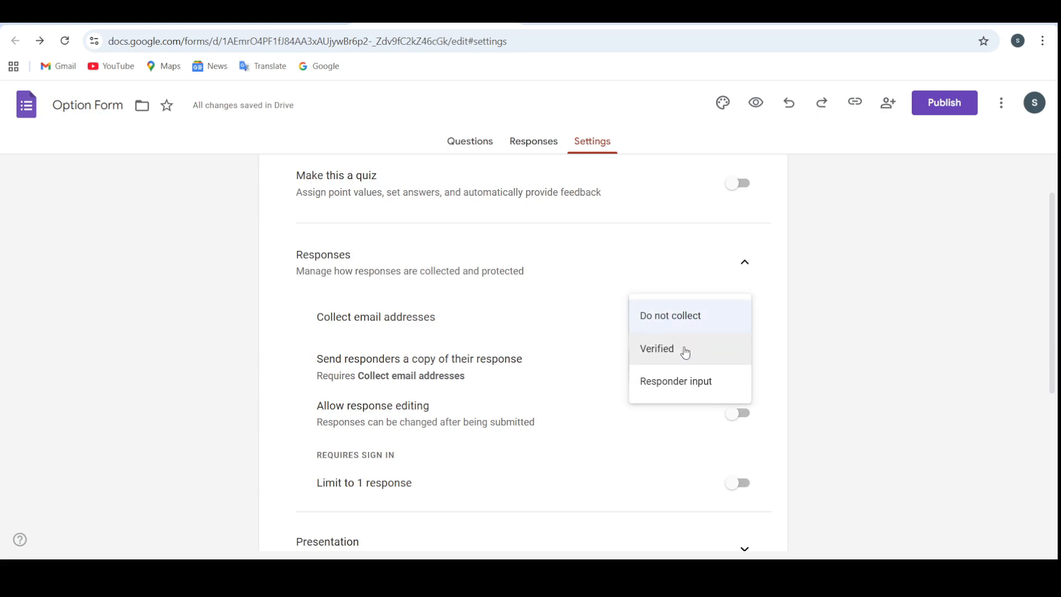
click(686, 353)
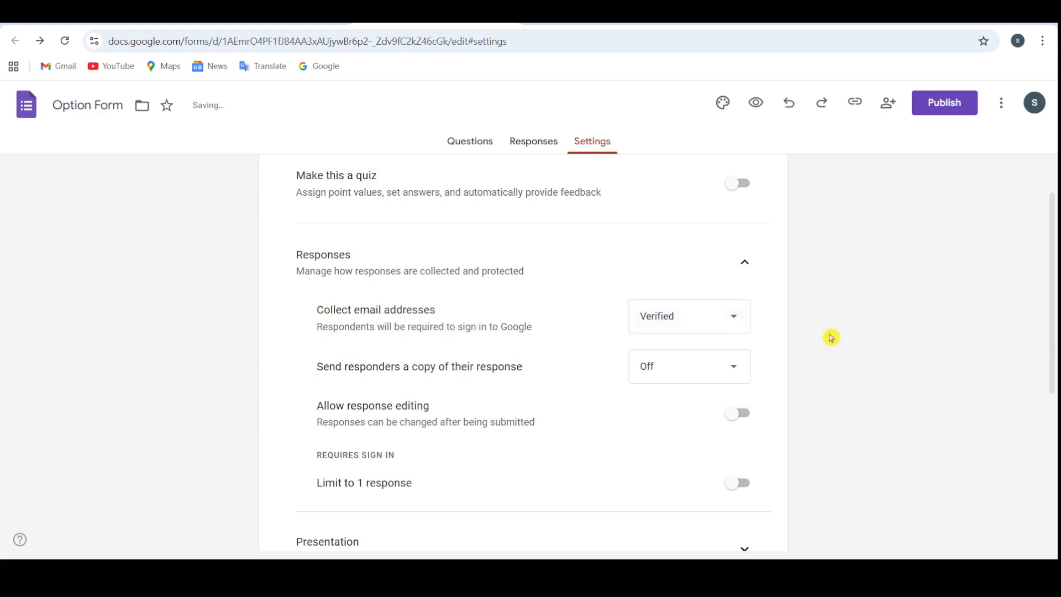
click(726, 326)
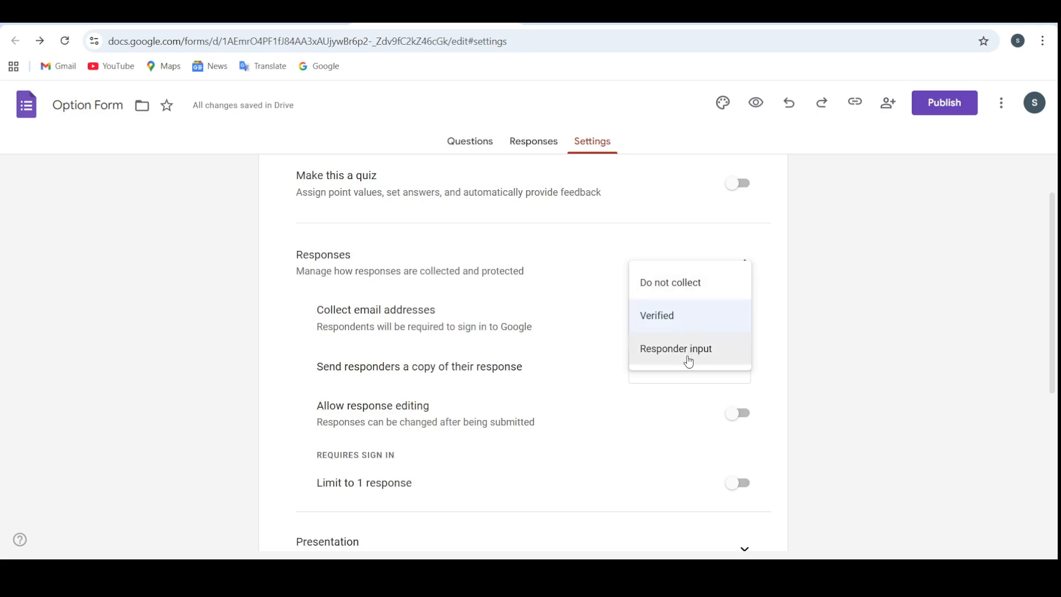
click(688, 361)
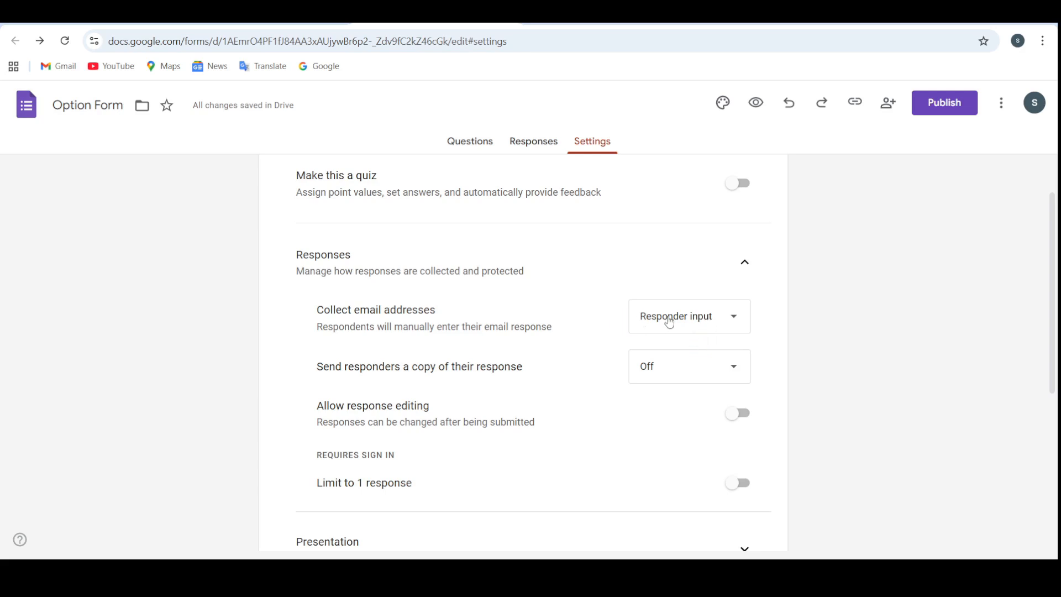
Step: Set sending responders a copy of their response to When requested, and change it back to Off
scroll(716, 366, down, 1)
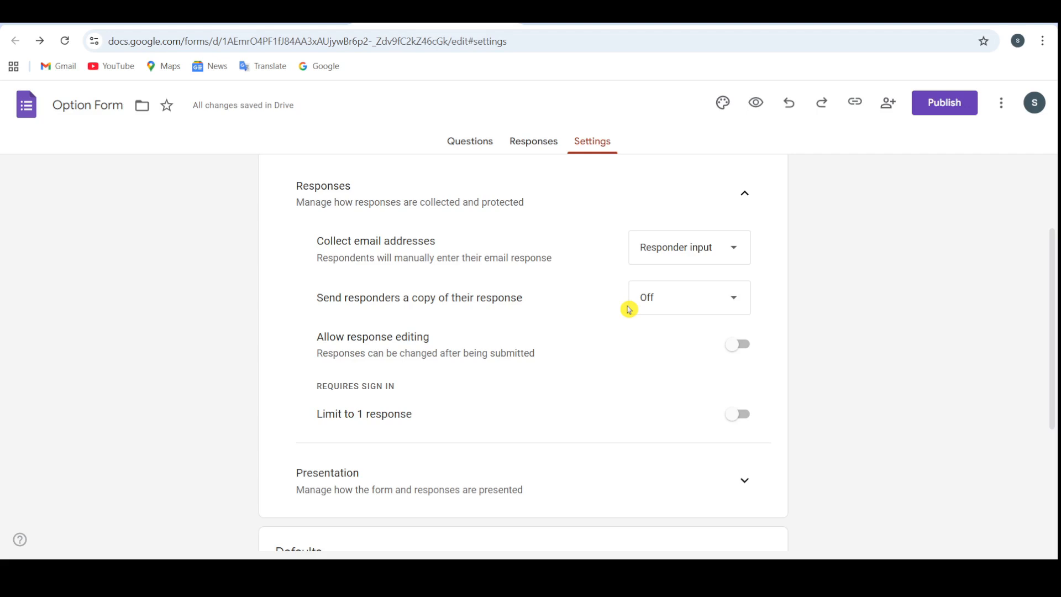
click(703, 298)
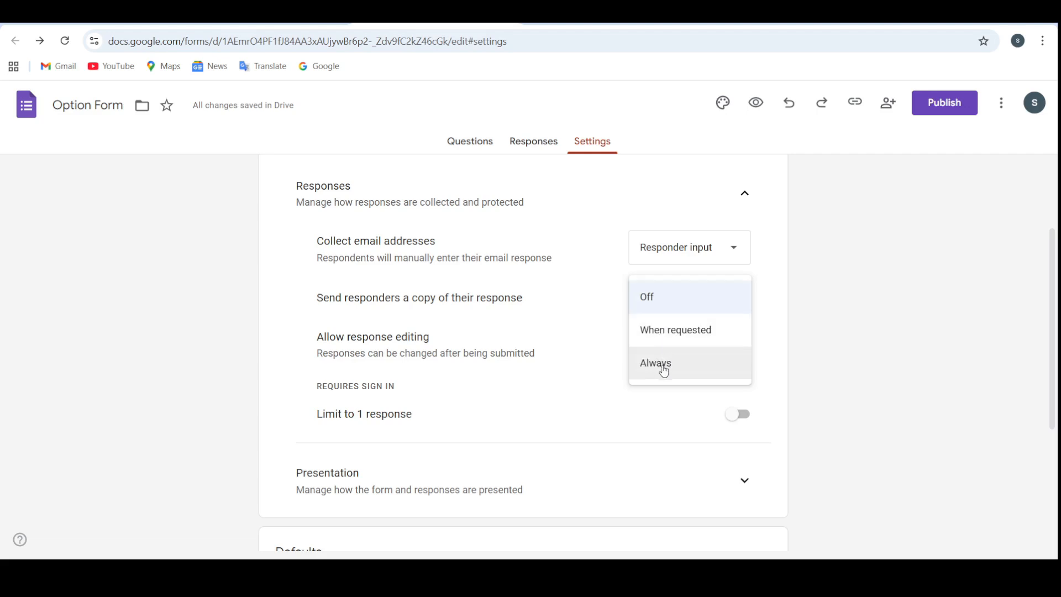
click(675, 330)
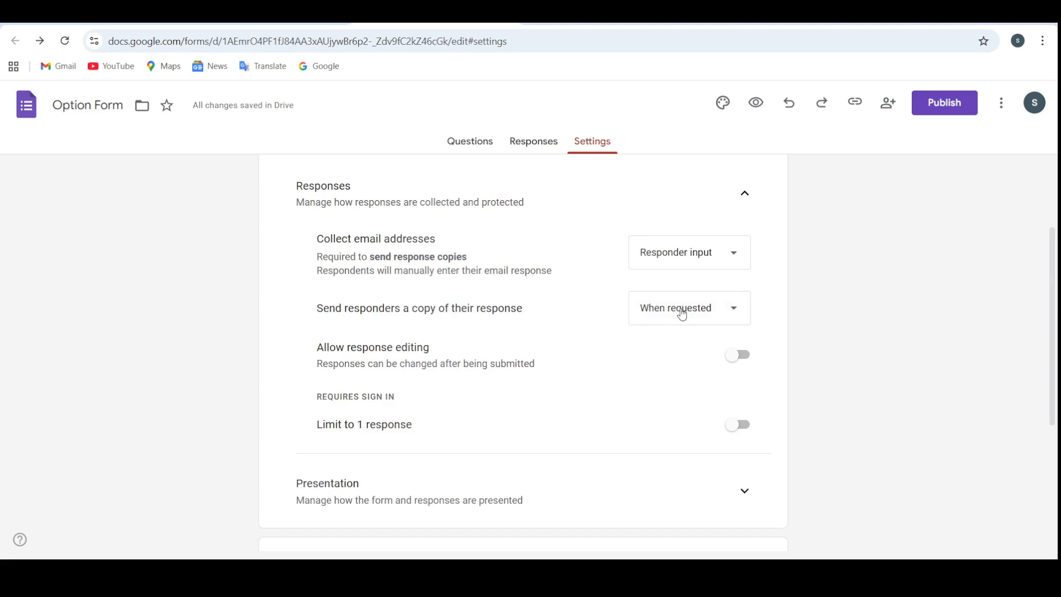
click(679, 310)
click(658, 281)
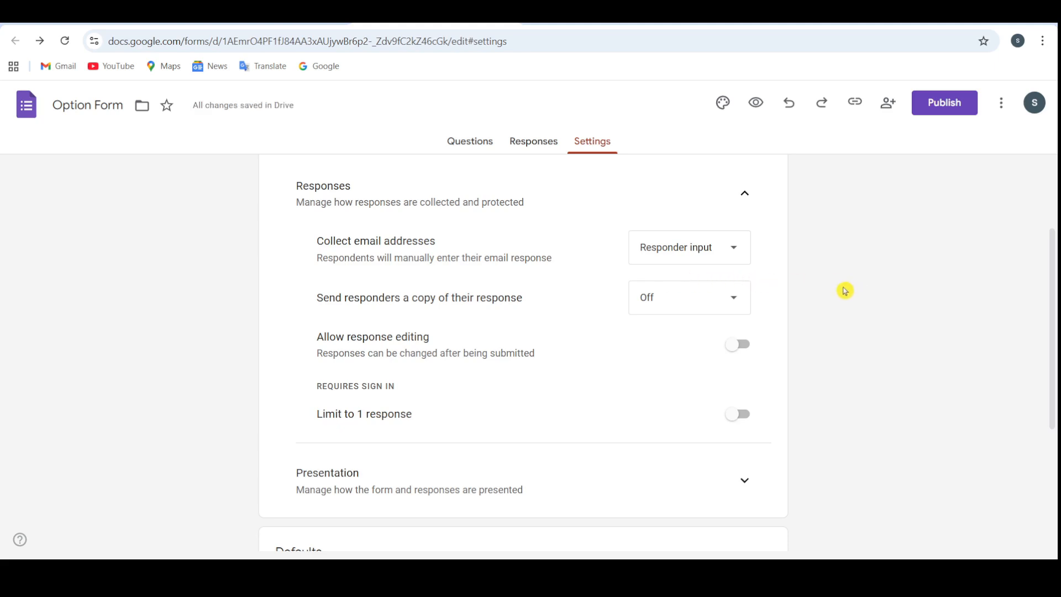
Step: Allow respondents to edit their responses after submission
scroll(846, 320, down, 2)
scroll(818, 353, up, 1)
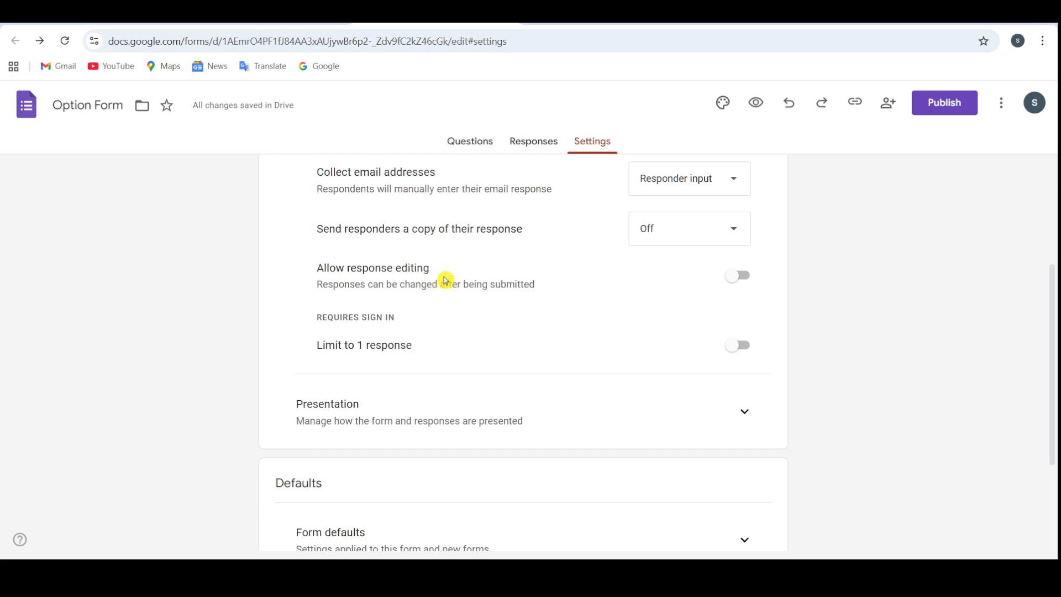
click(739, 276)
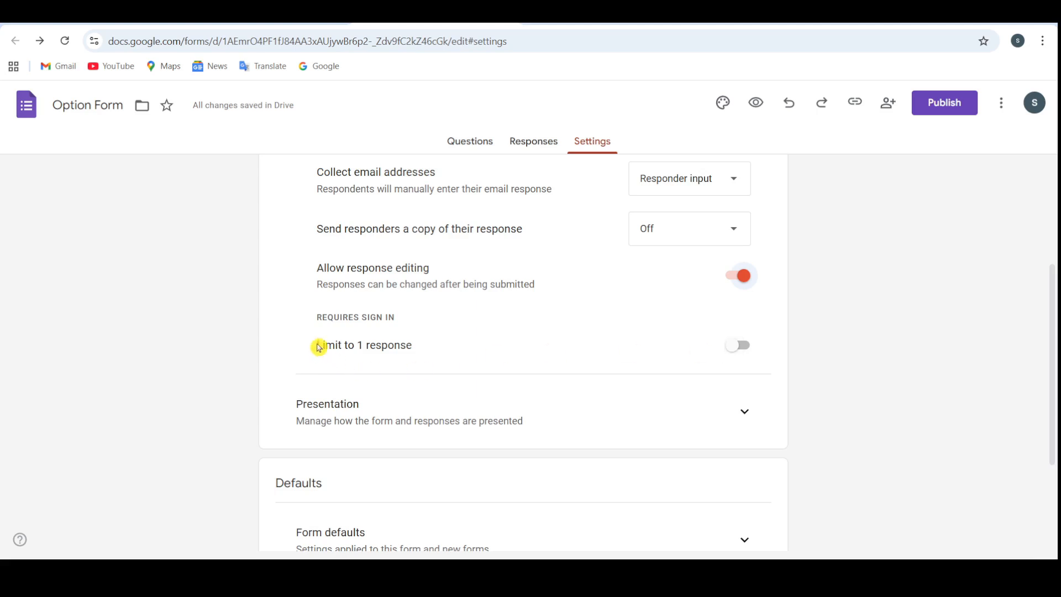
Step: Turn on the limit to 1 response and turn it back off
drag(319, 347, 417, 346)
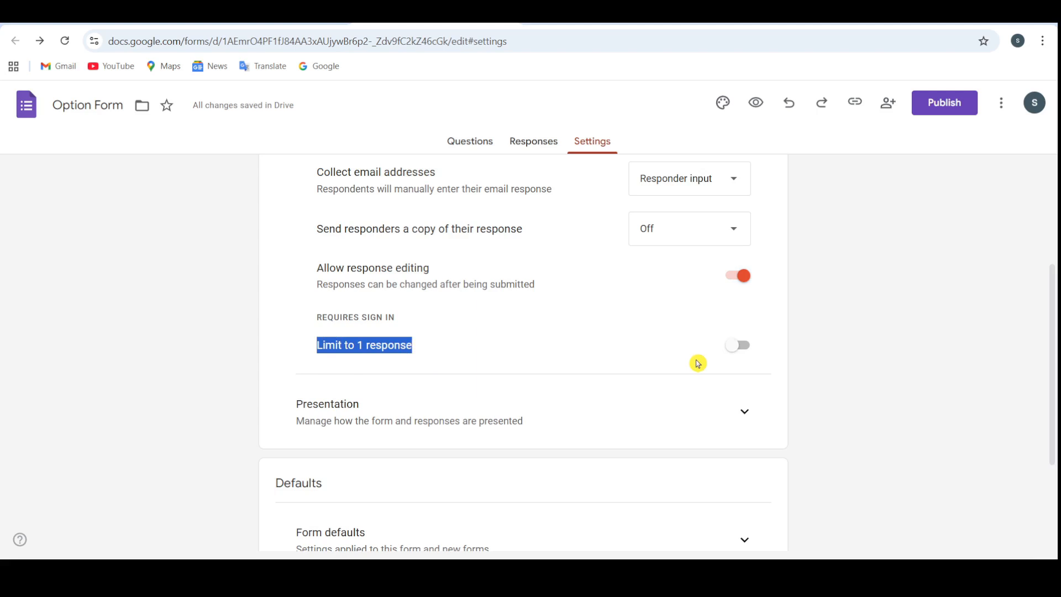
click(738, 346)
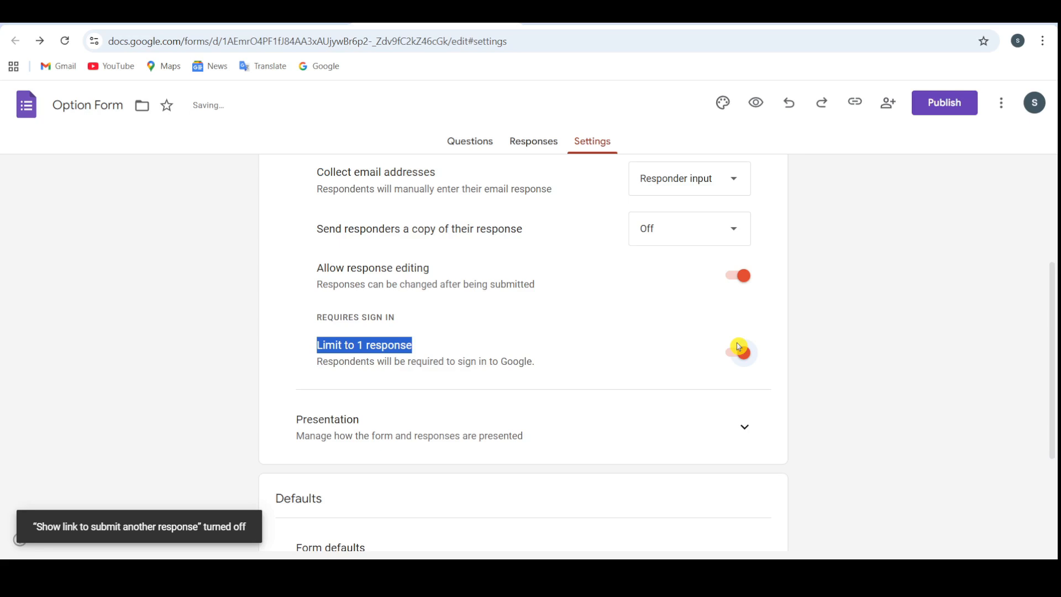
click(740, 347)
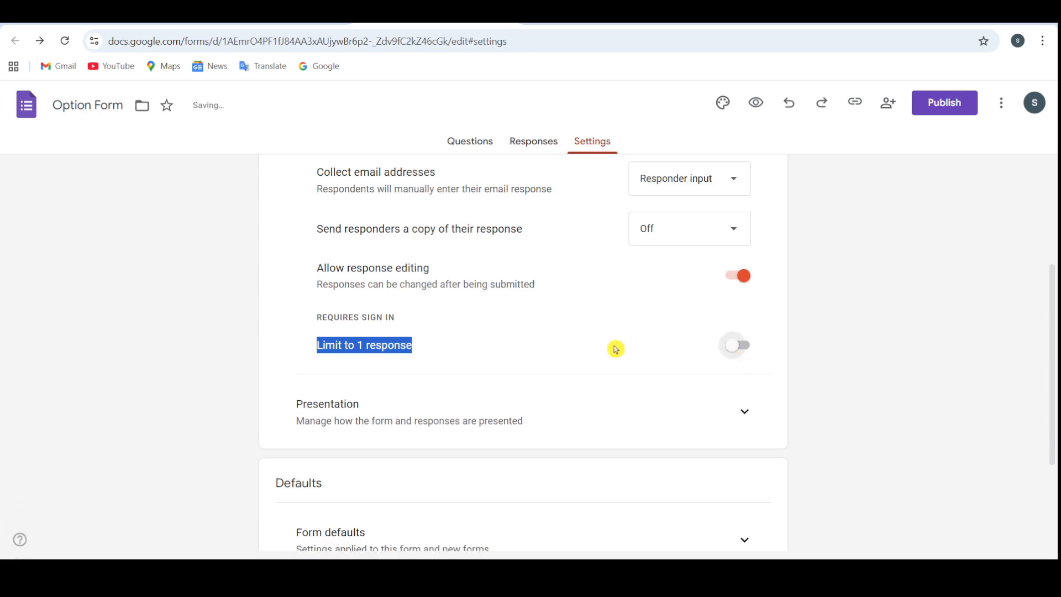
Step: In the presentation settings, turn on showing the progress bar and shuffling the question order
scroll(616, 349, down, 3)
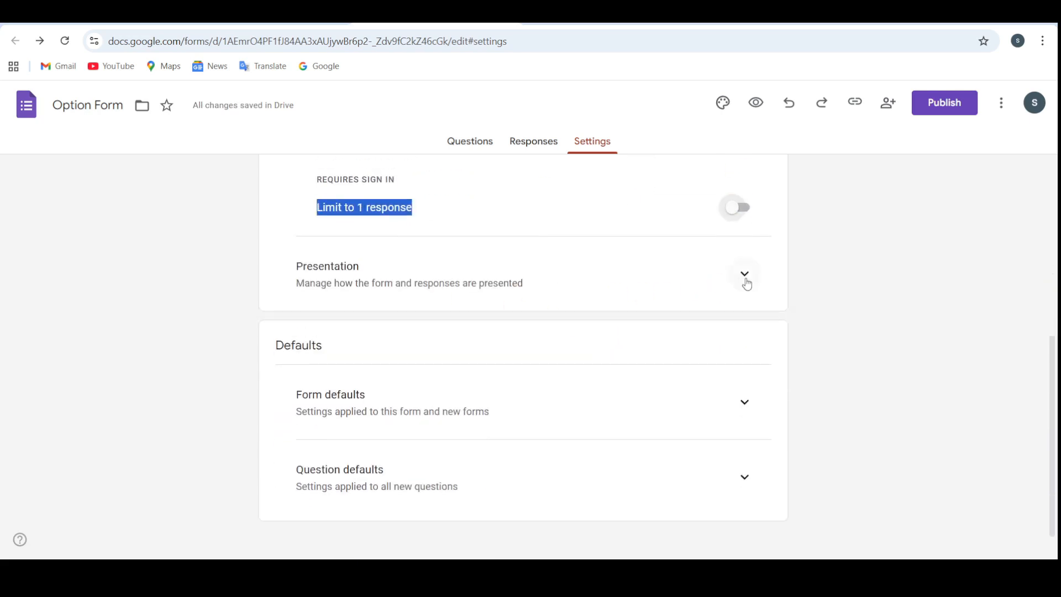
click(744, 274)
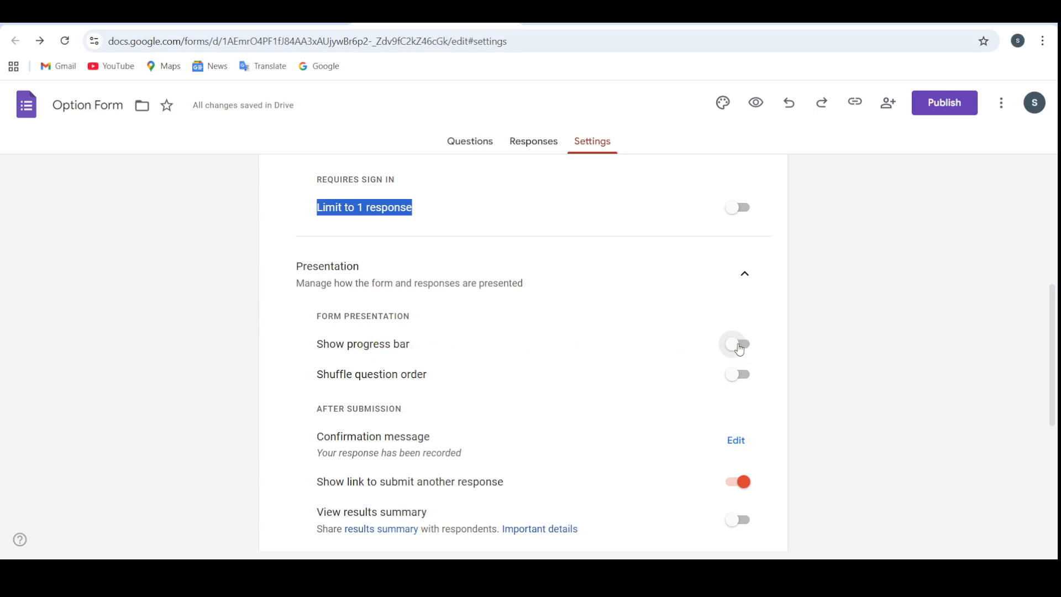
click(740, 346)
scroll(813, 352, down, 1)
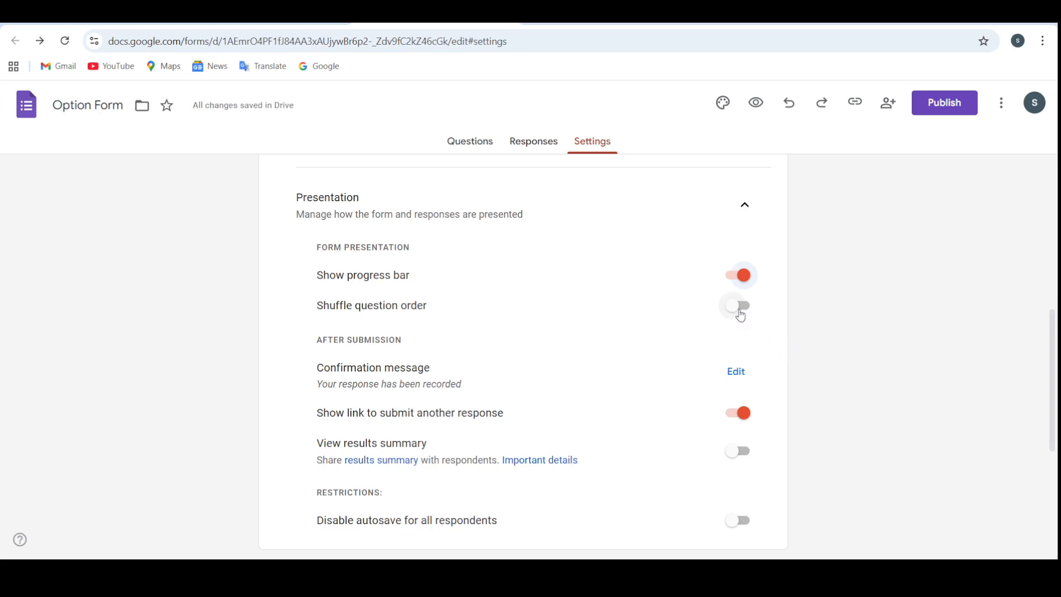
click(742, 313)
click(741, 313)
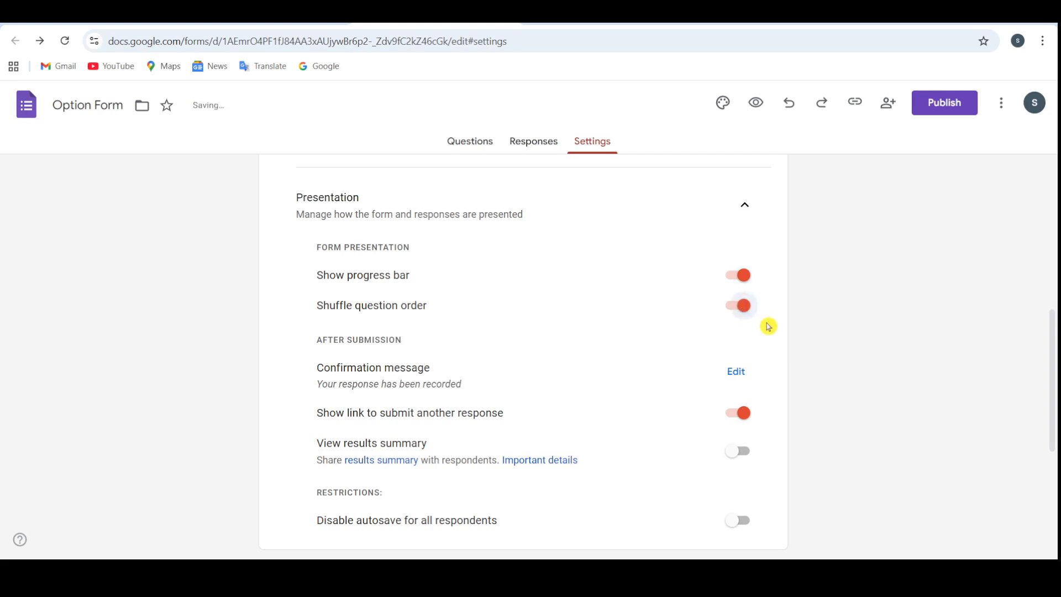
Step: Set the confirmation message shown after submission to "Thank You For Response" and save it
scroll(769, 326, down, 1)
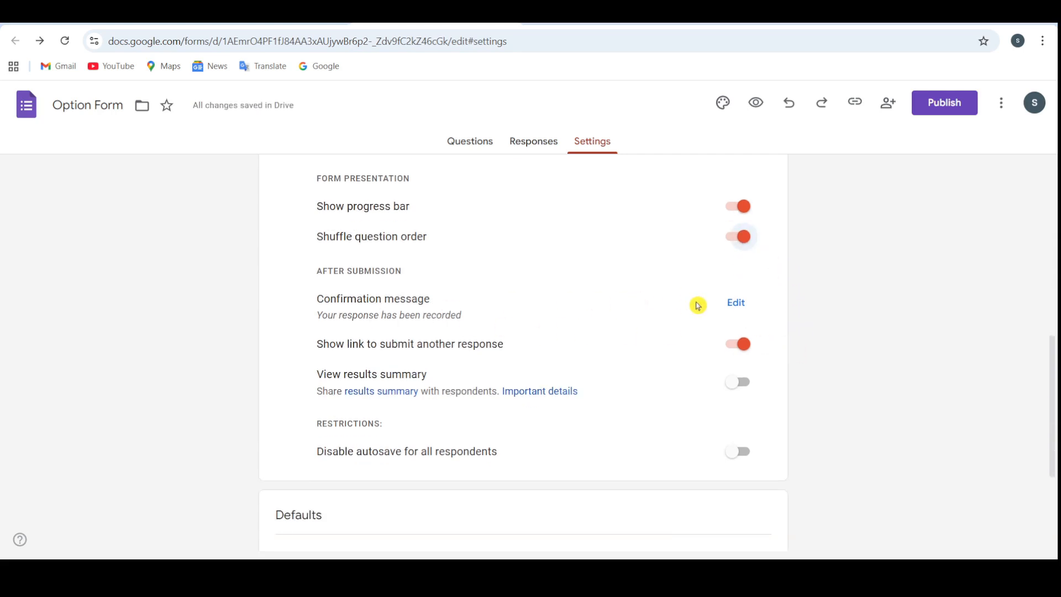
click(735, 303)
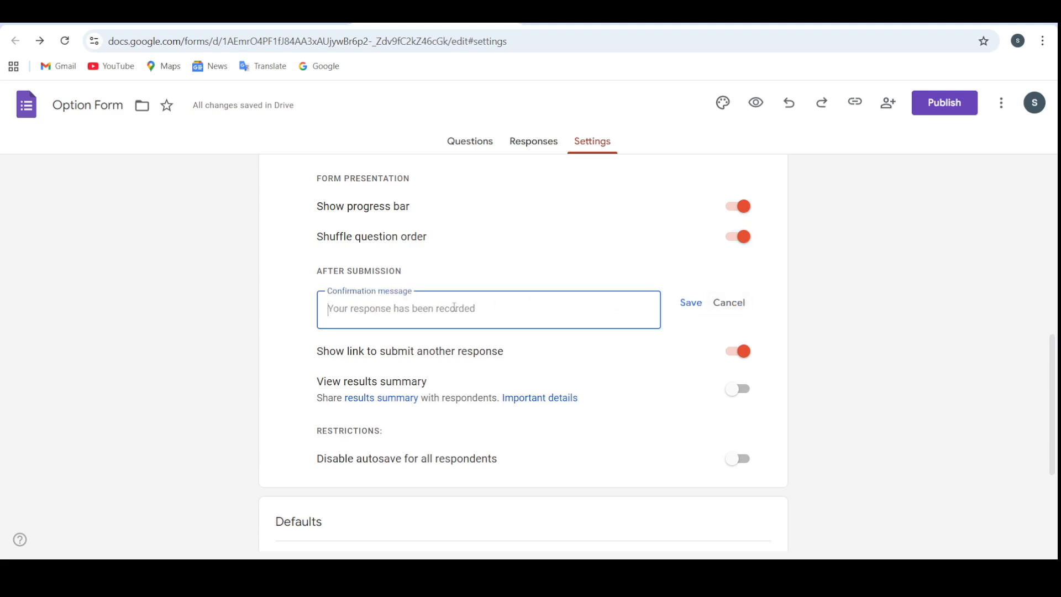
text(Tha)
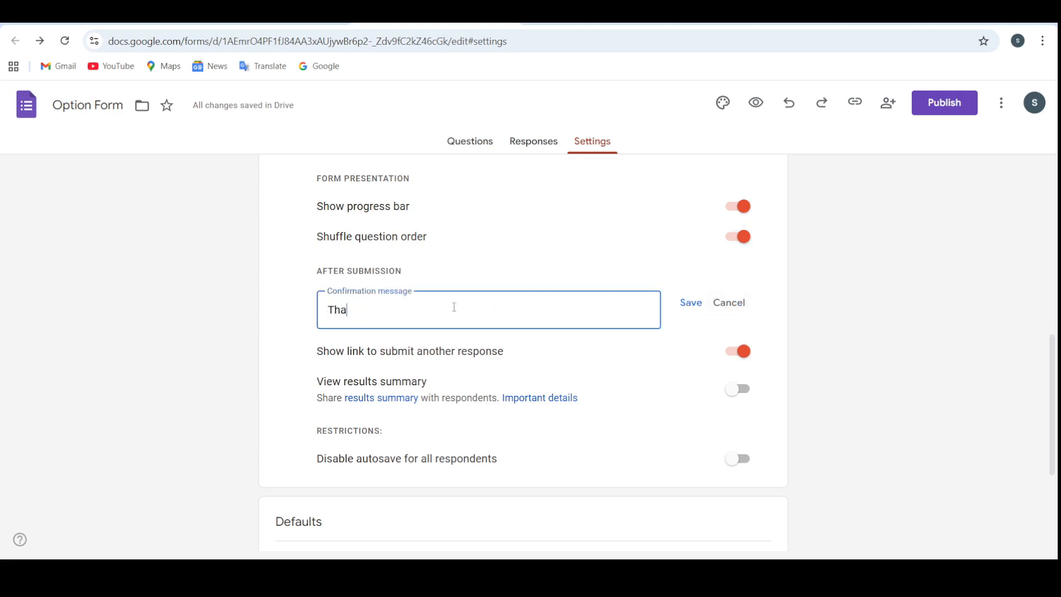
text(nk You For Response)
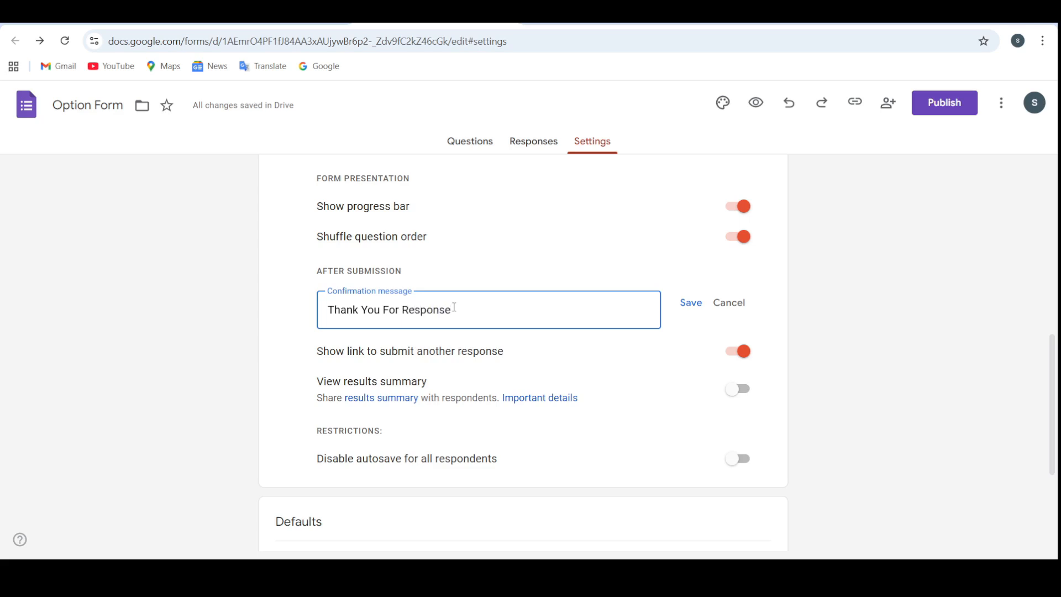
click(696, 303)
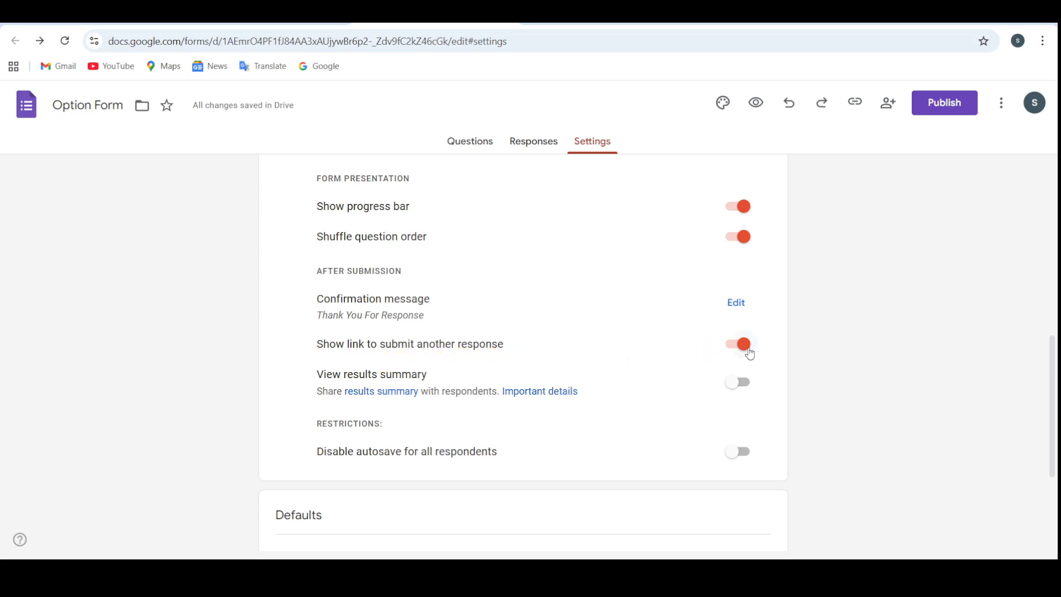
Step: Turn View results summary on and back off, and do the same with disabling autosave for all respondents
scroll(365, 393, down, 1)
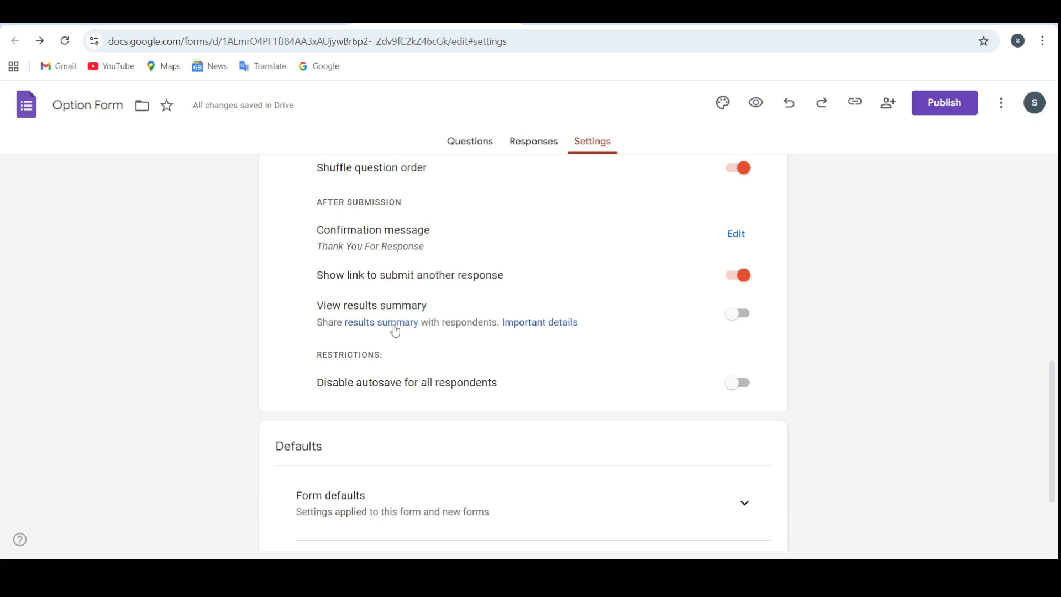
click(751, 324)
click(743, 324)
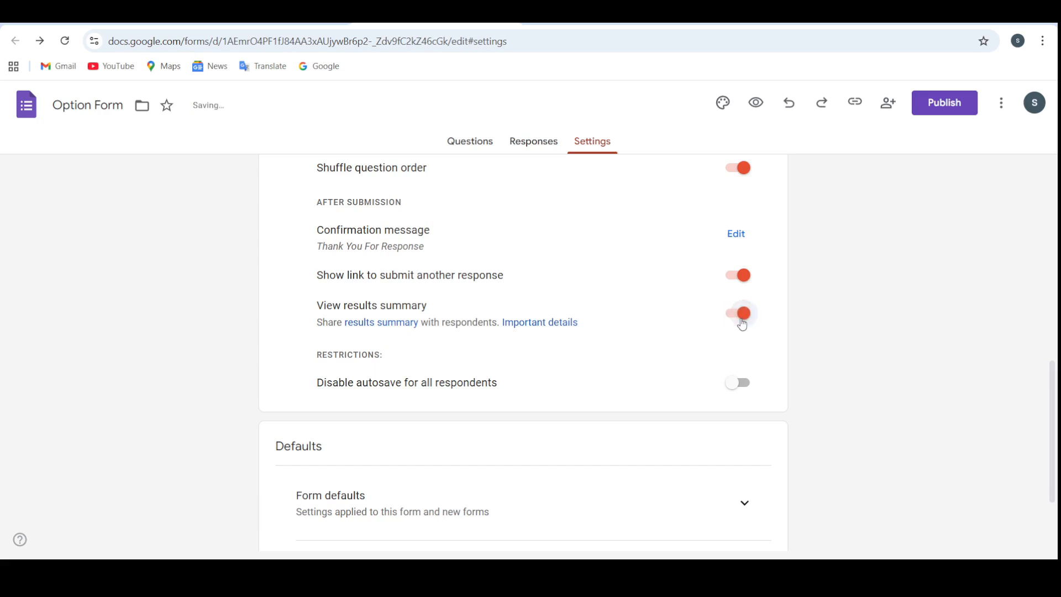
click(743, 325)
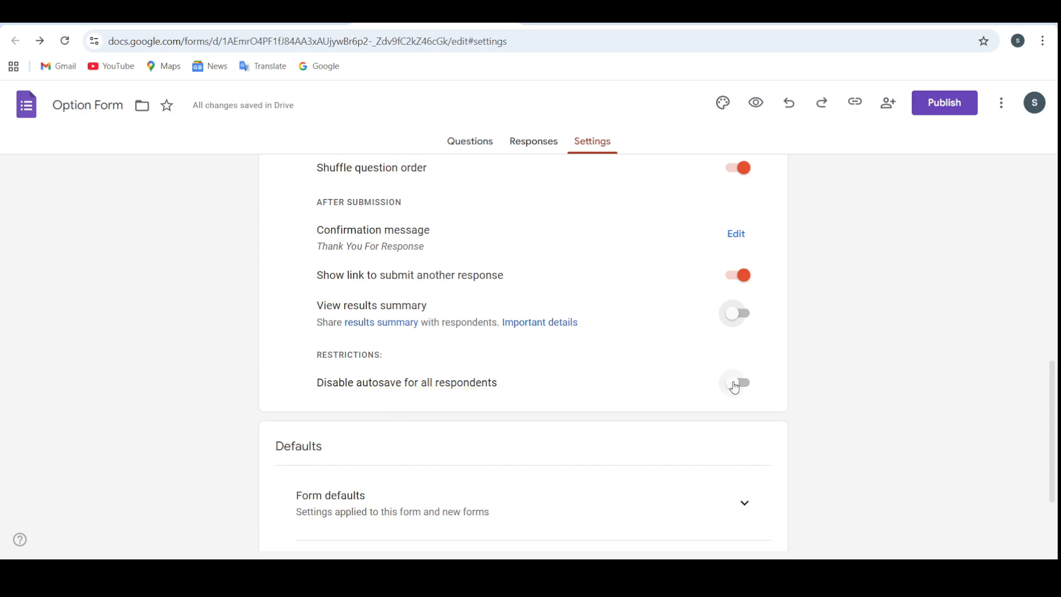
click(737, 384)
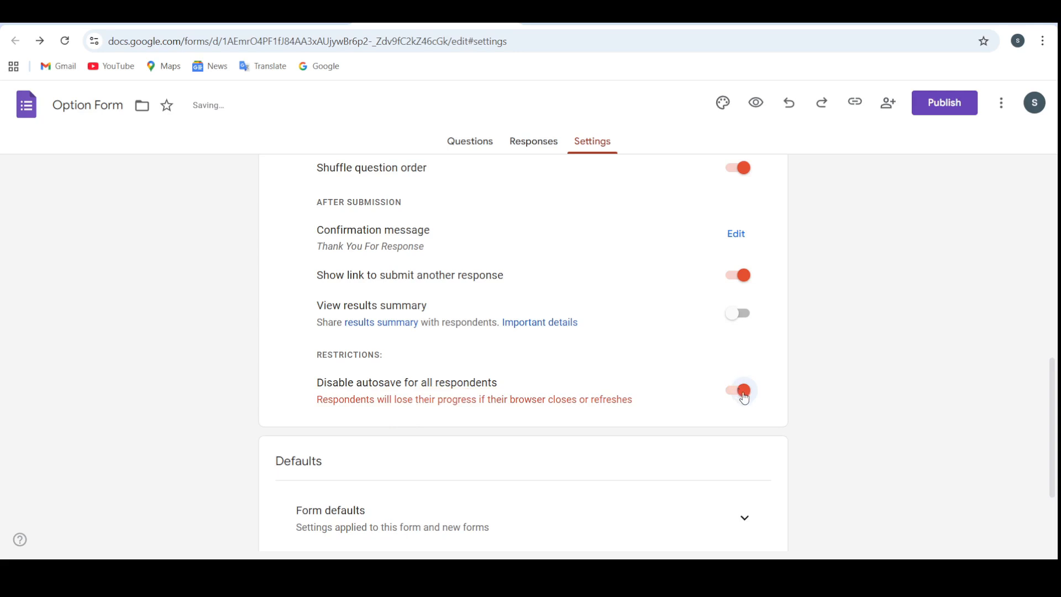
click(744, 393)
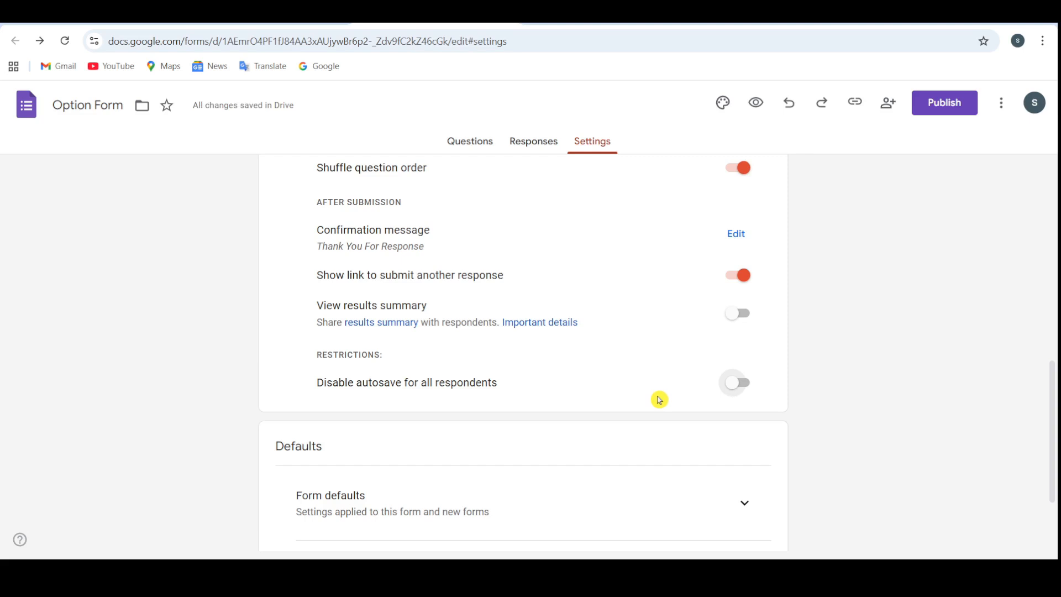
Step: In the form defaults, set collecting email addresses by default to Responder input
scroll(660, 399, down, 3)
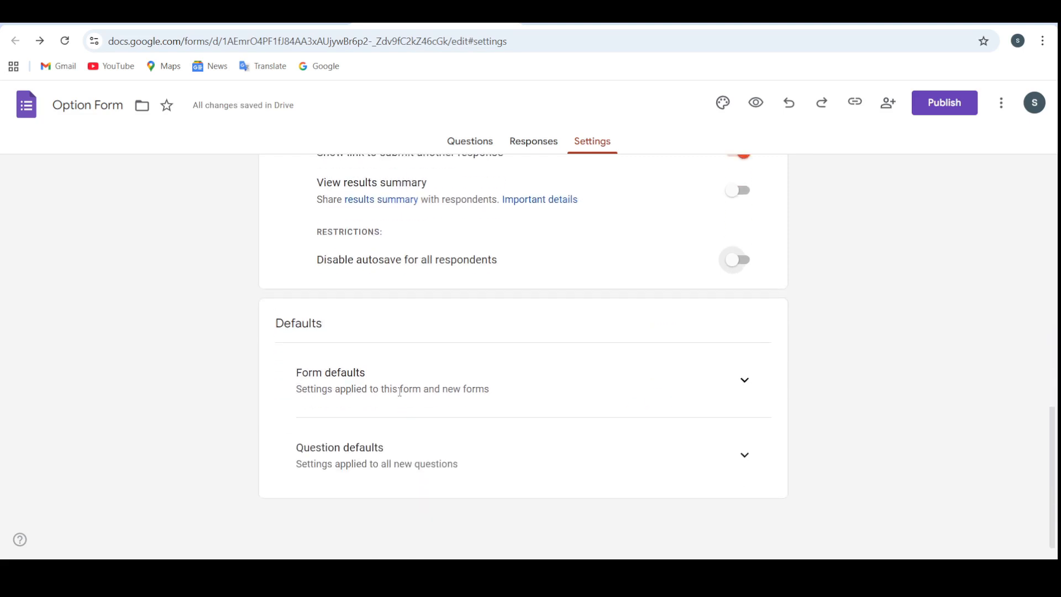
click(746, 383)
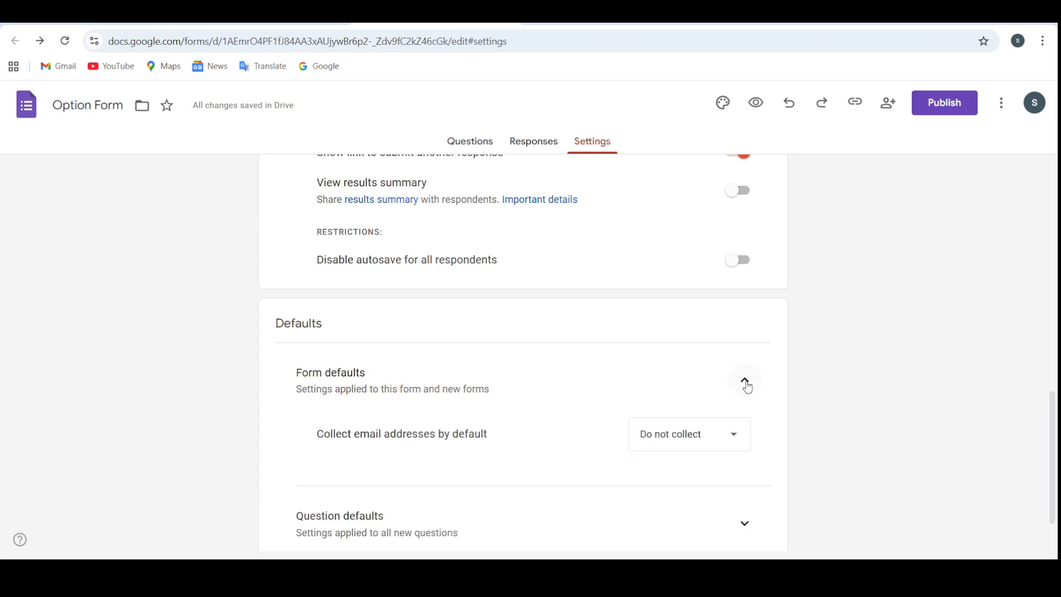
scroll(748, 387, down, 2)
click(664, 367)
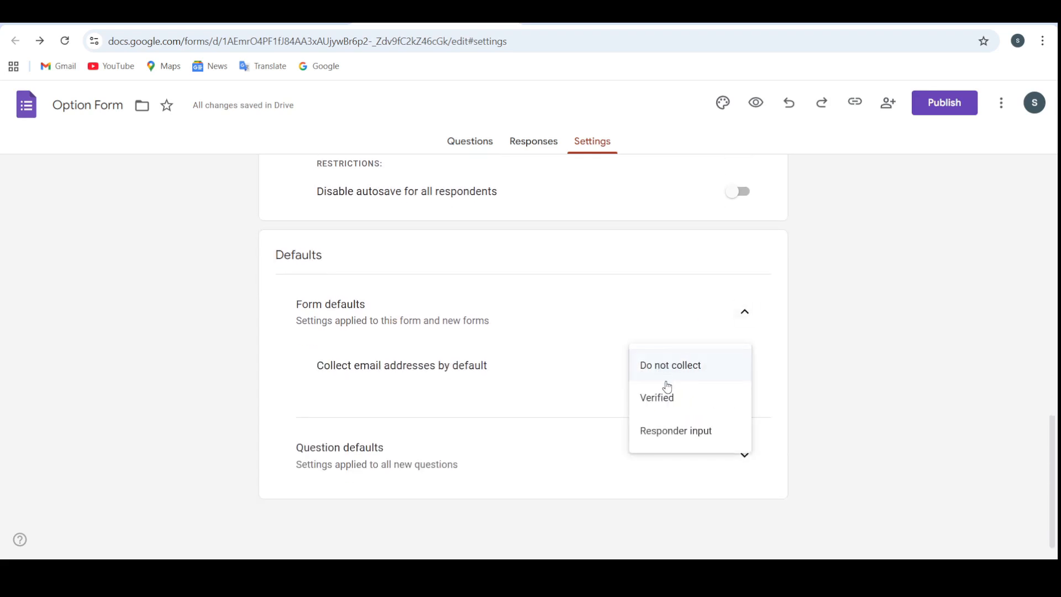
click(679, 433)
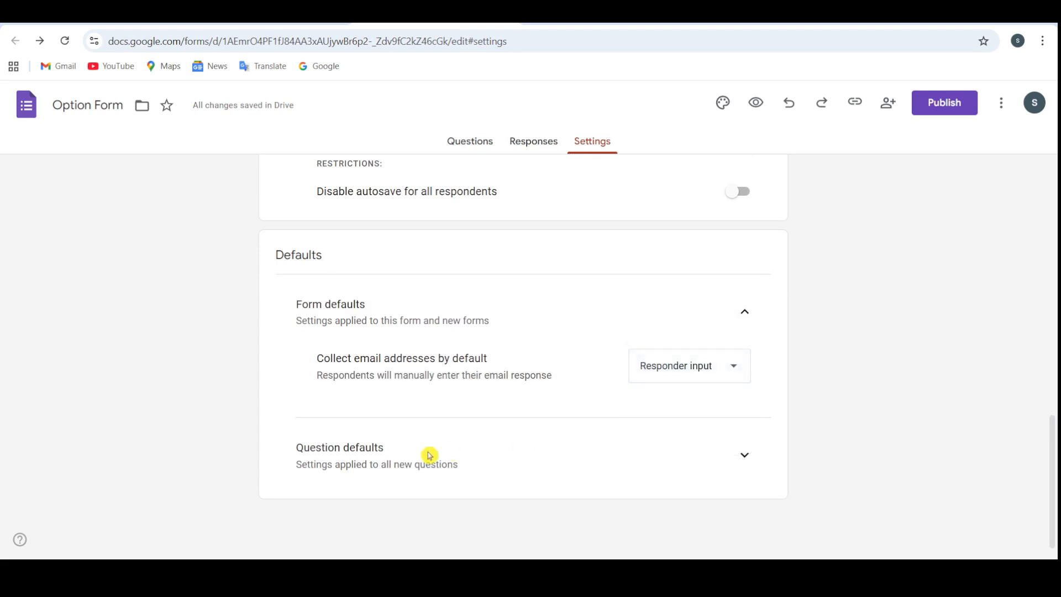
Step: In the question defaults, turn on making questions required by default and turn it back off
click(744, 455)
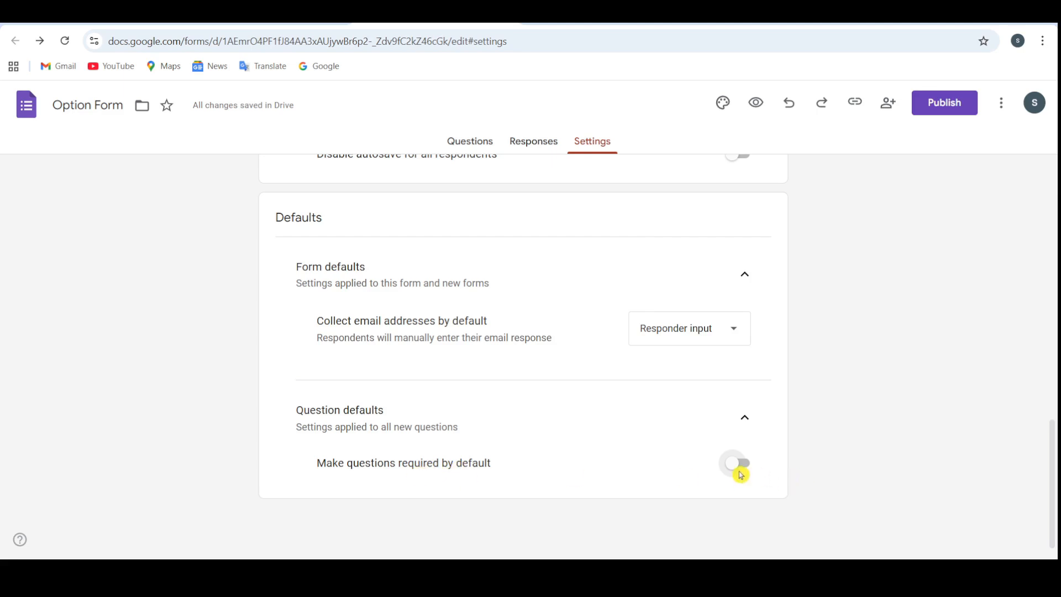
click(740, 464)
click(741, 464)
Step: Make the form a quiz and set its grades to be released later, after manual review
scroll(740, 467, up, 10)
scroll(740, 469, down, 10)
scroll(740, 467, up, 10)
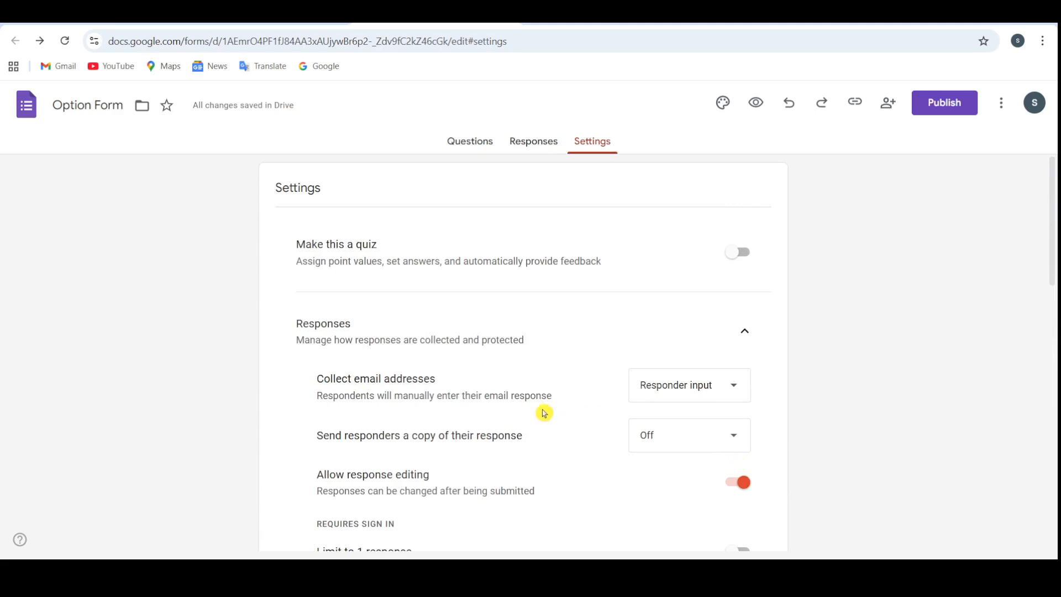
click(741, 253)
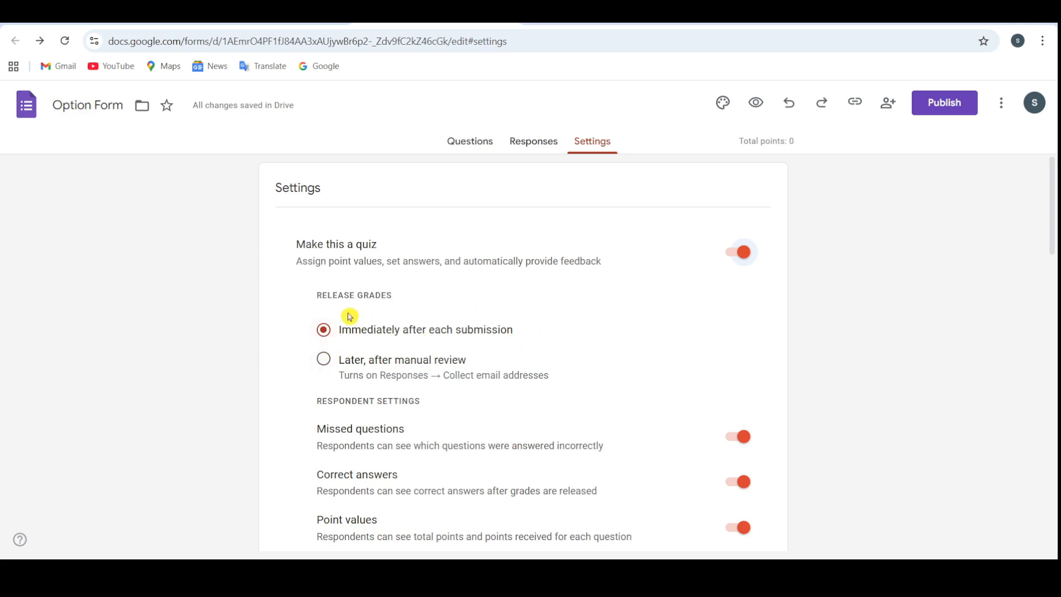
click(325, 361)
Step: Review the quiz's respondent settings, the default question point value, and the remaining response, presentation and default settings
scroll(327, 362, down, 1)
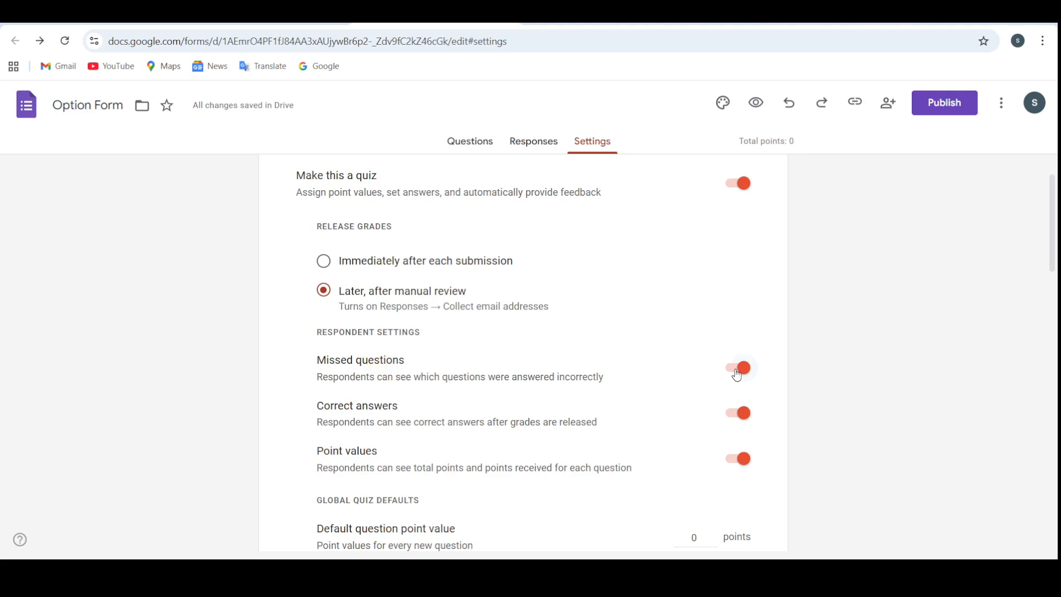
scroll(738, 438, down, 1)
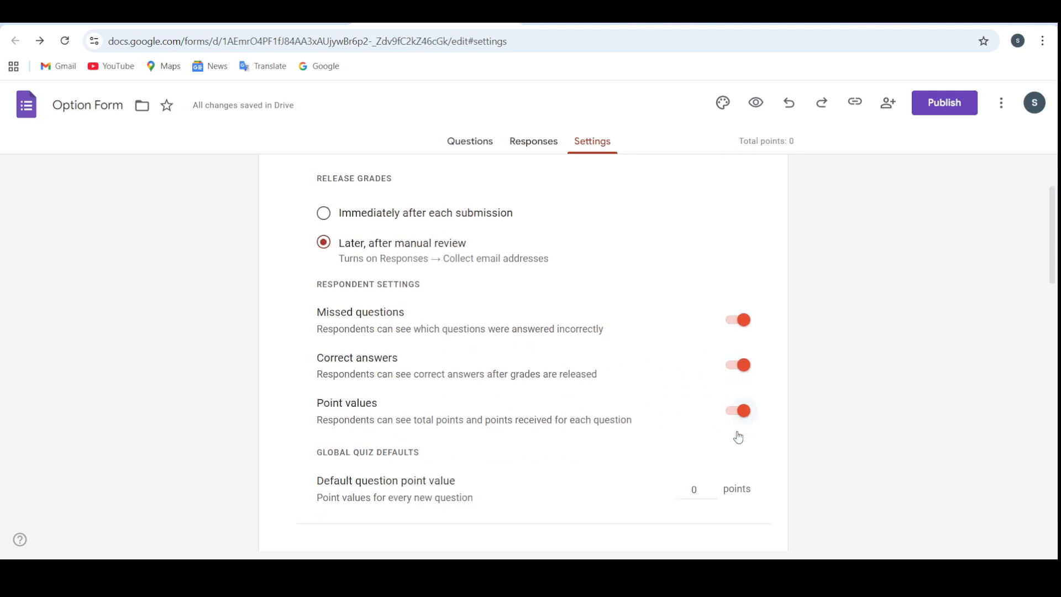
scroll(781, 410, down, 1)
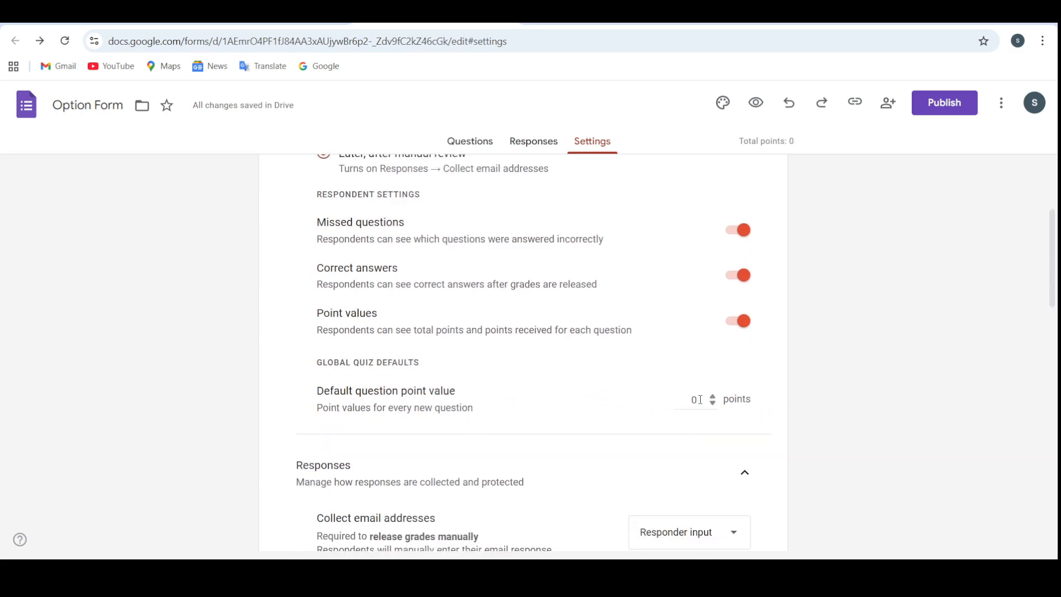
drag(700, 400, 659, 404)
click(774, 425)
scroll(771, 426, down, 7)
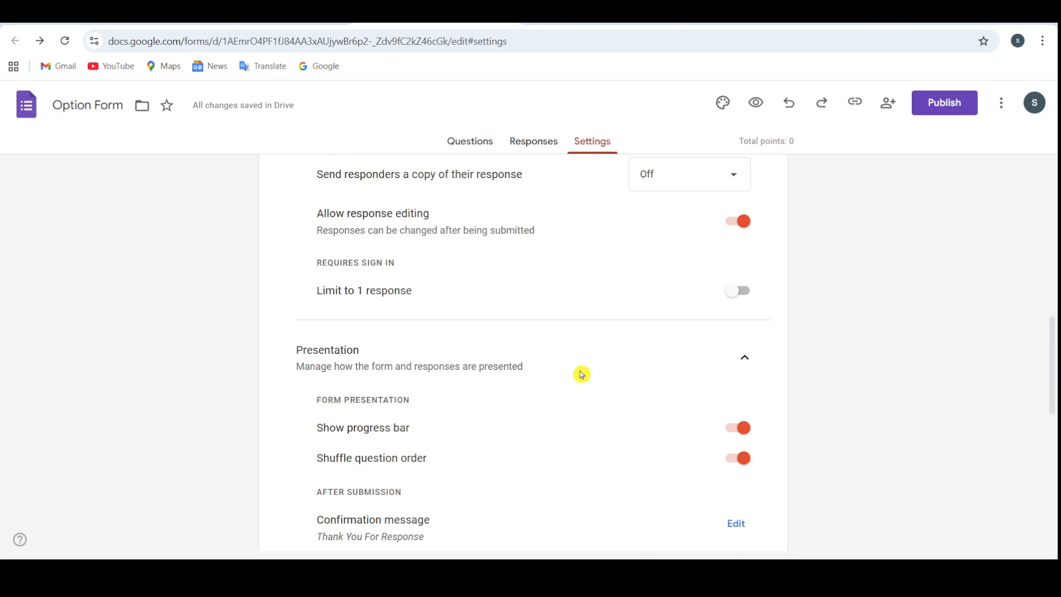
scroll(569, 372, down, 9)
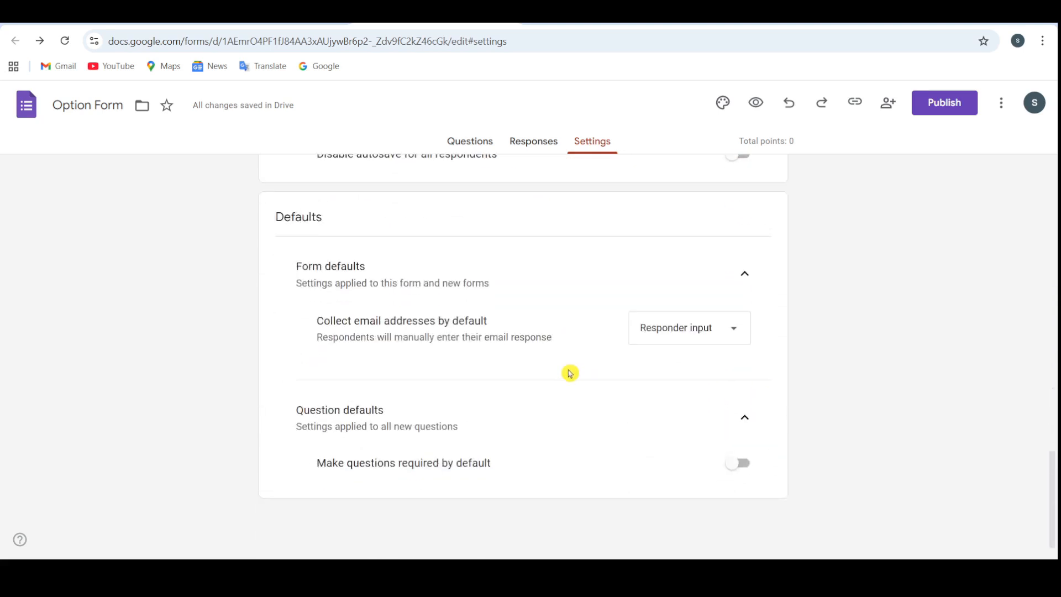
scroll(570, 373, up, 15)
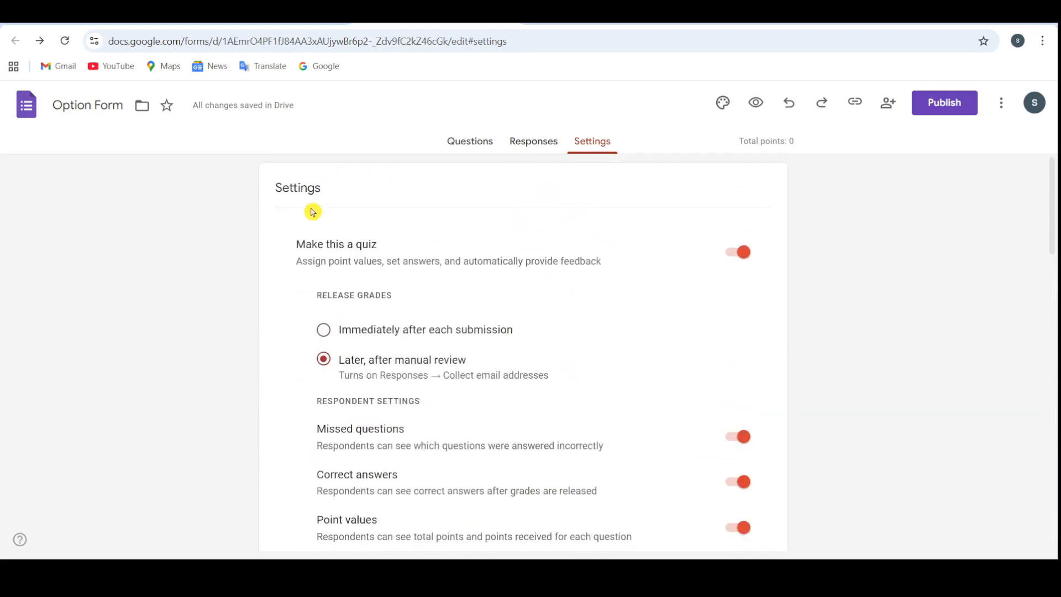
Step: Publish the form for anyone with the link after checking its responder access, and dismiss the response management tip
click(529, 142)
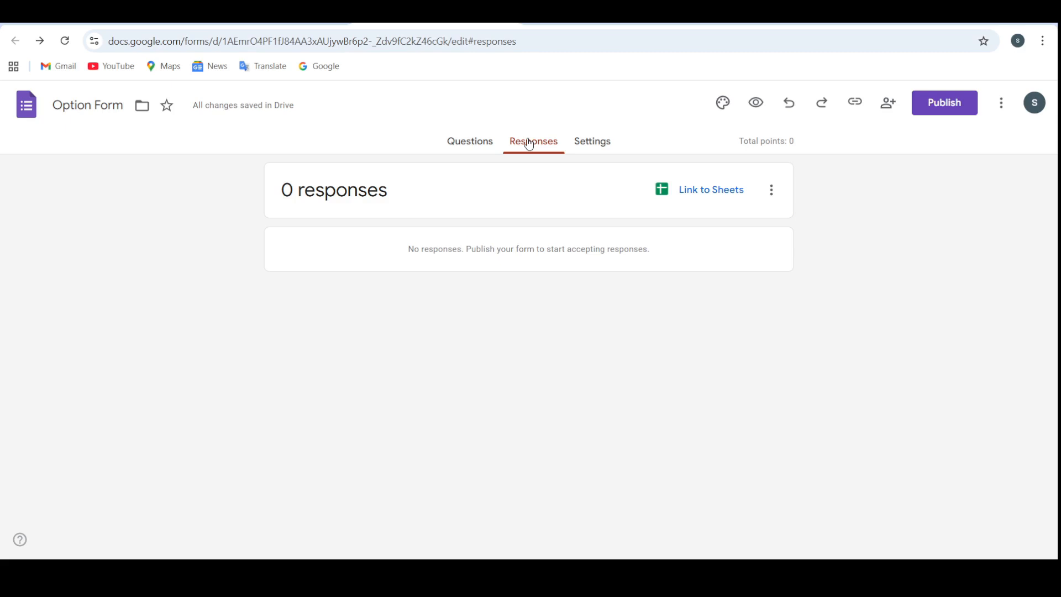
click(857, 105)
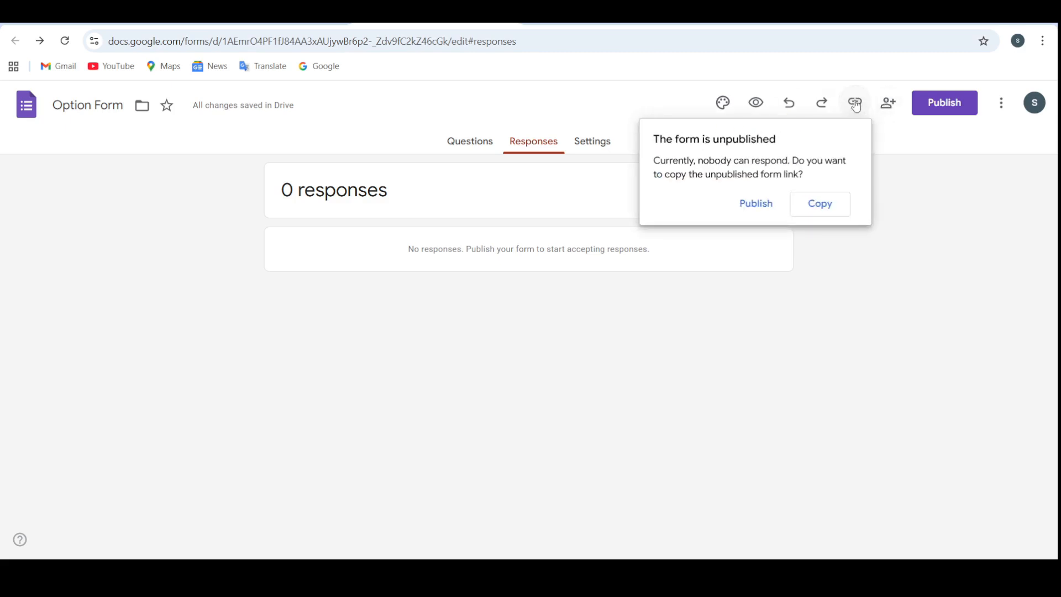
click(757, 207)
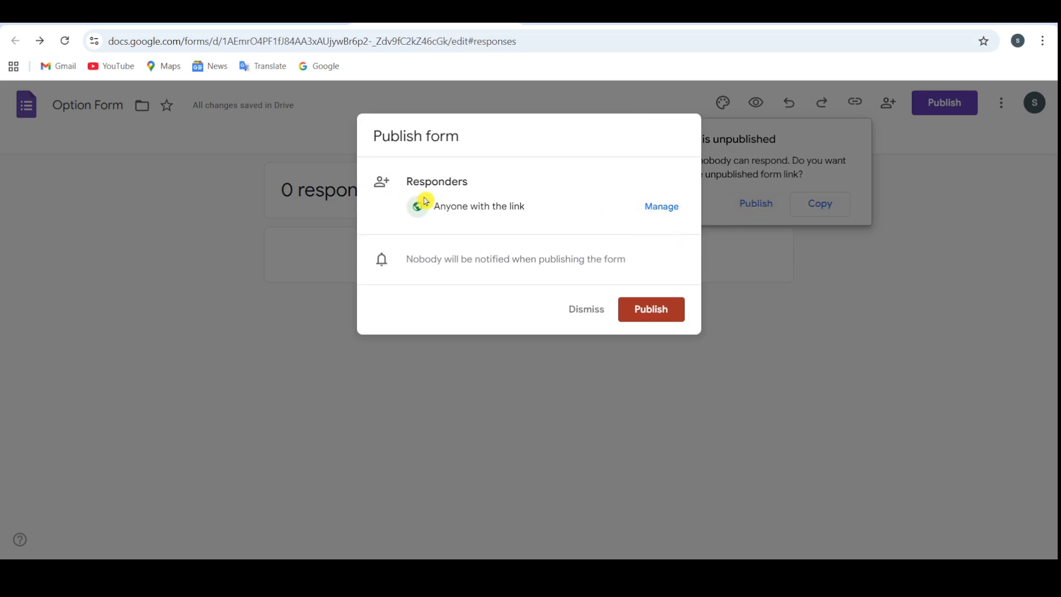
click(661, 209)
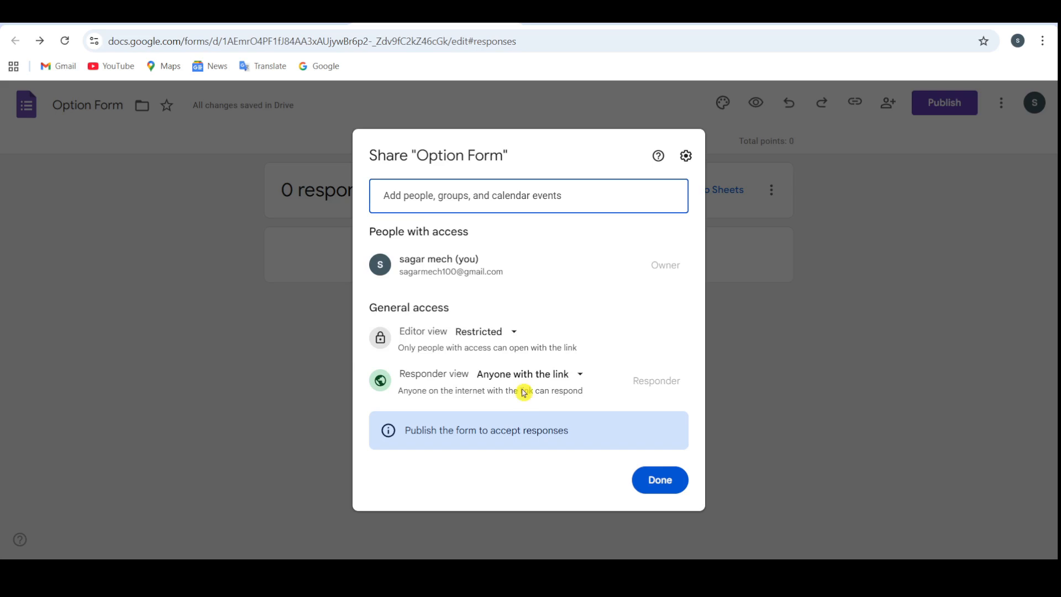
click(657, 482)
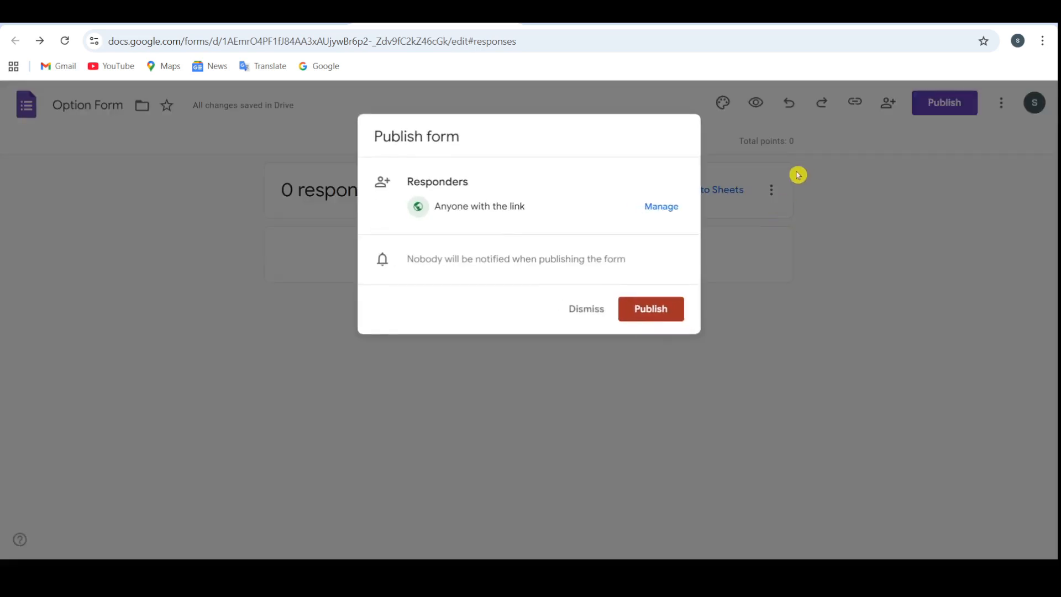
click(651, 311)
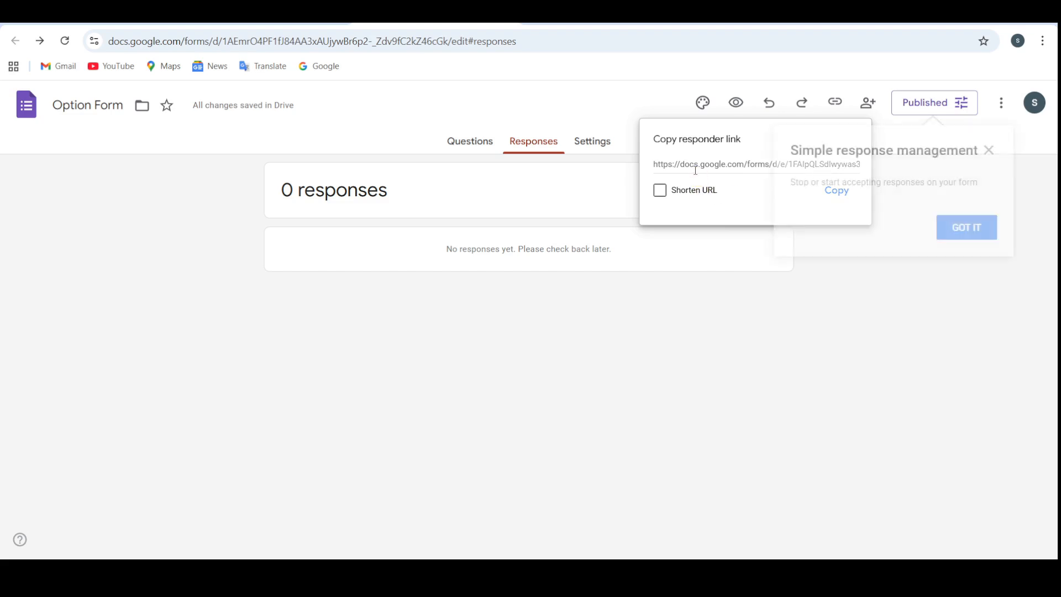
click(989, 150)
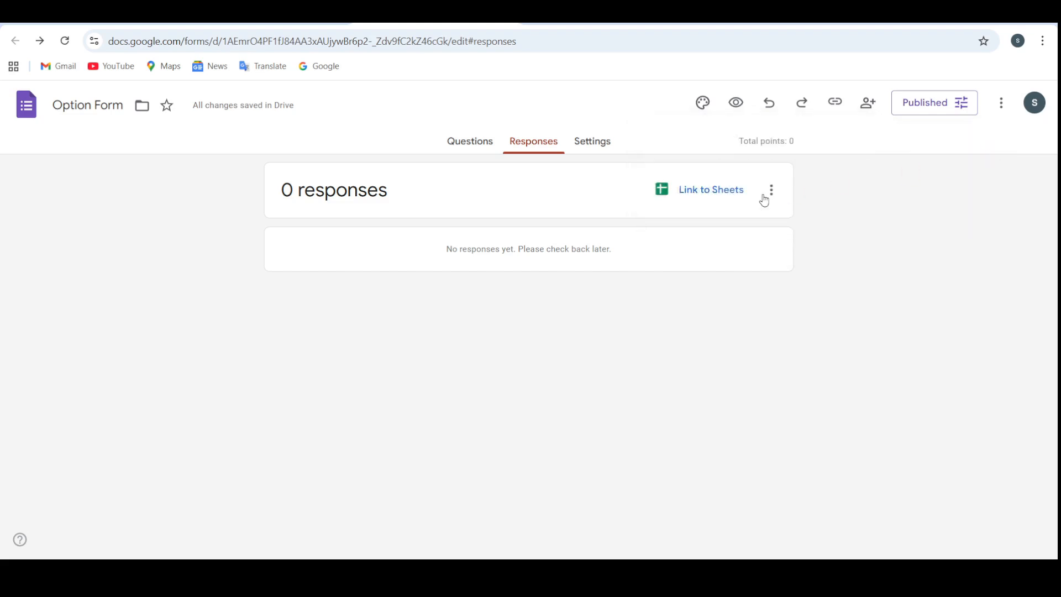
Step: Shorten the published form's responder link and copy it
click(836, 103)
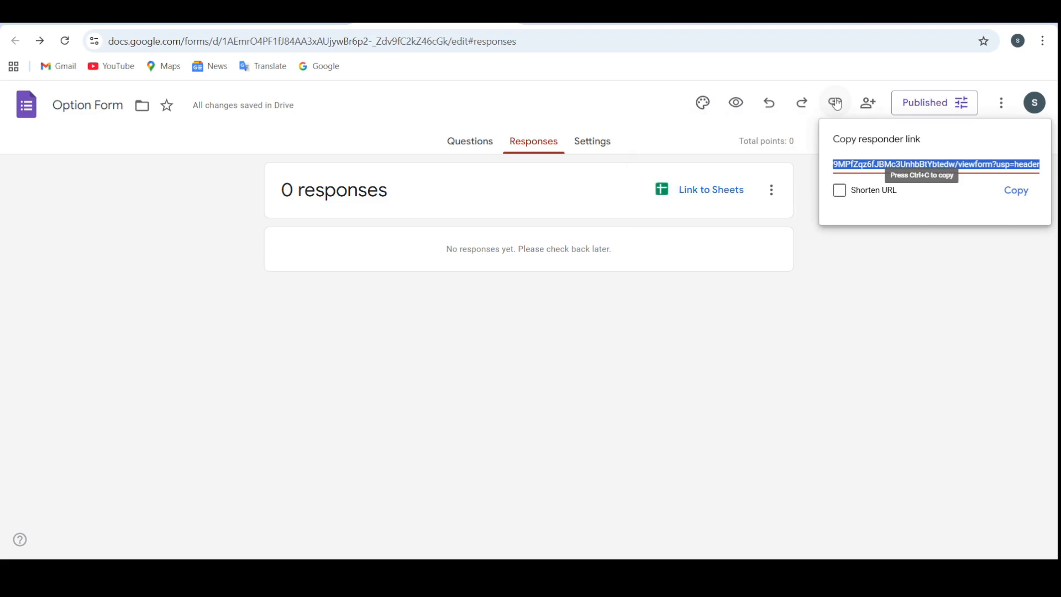
click(862, 199)
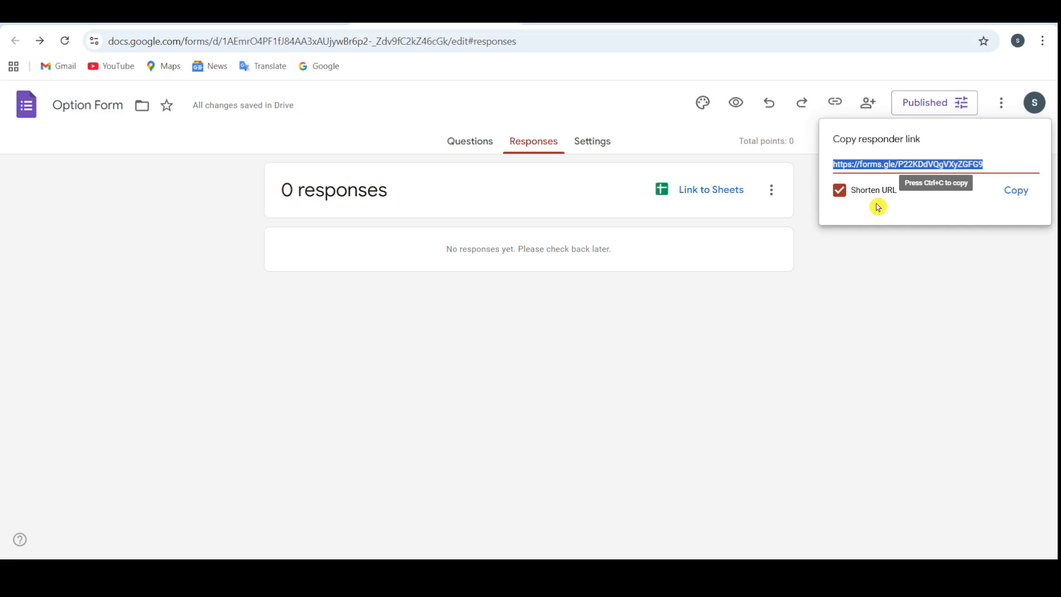
click(1019, 195)
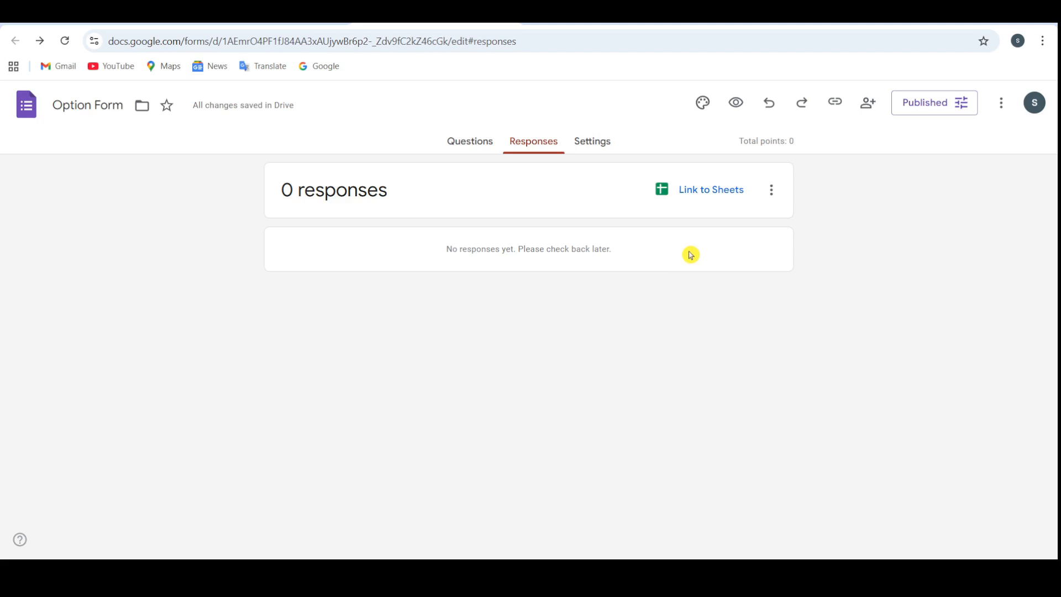
Step: Link the form's responses to a new spreadsheet named "Test No 1"
click(694, 192)
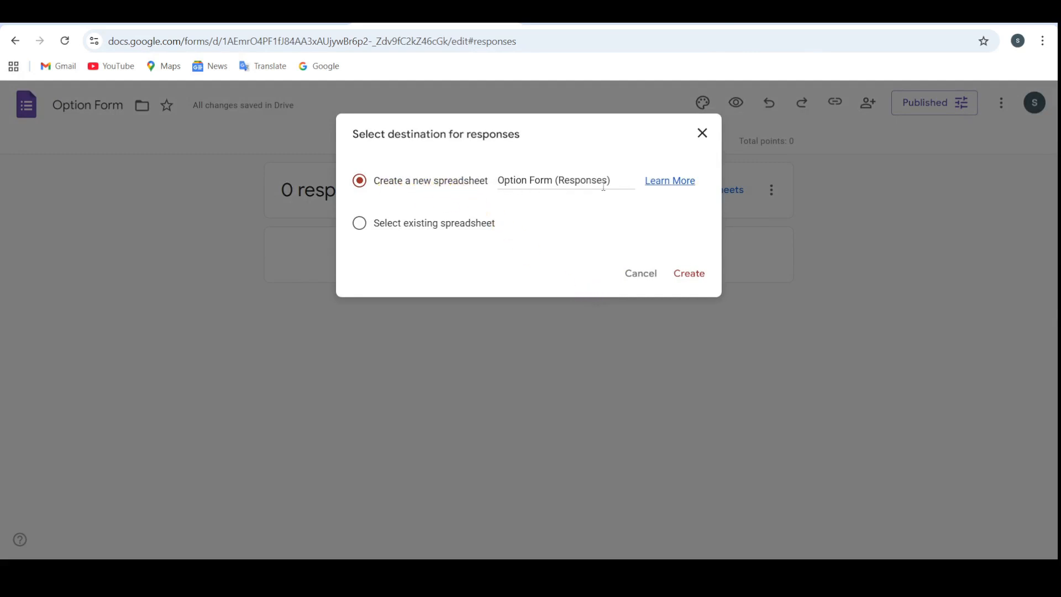
click(622, 183)
drag(622, 183, 464, 191)
text(Test No 1)
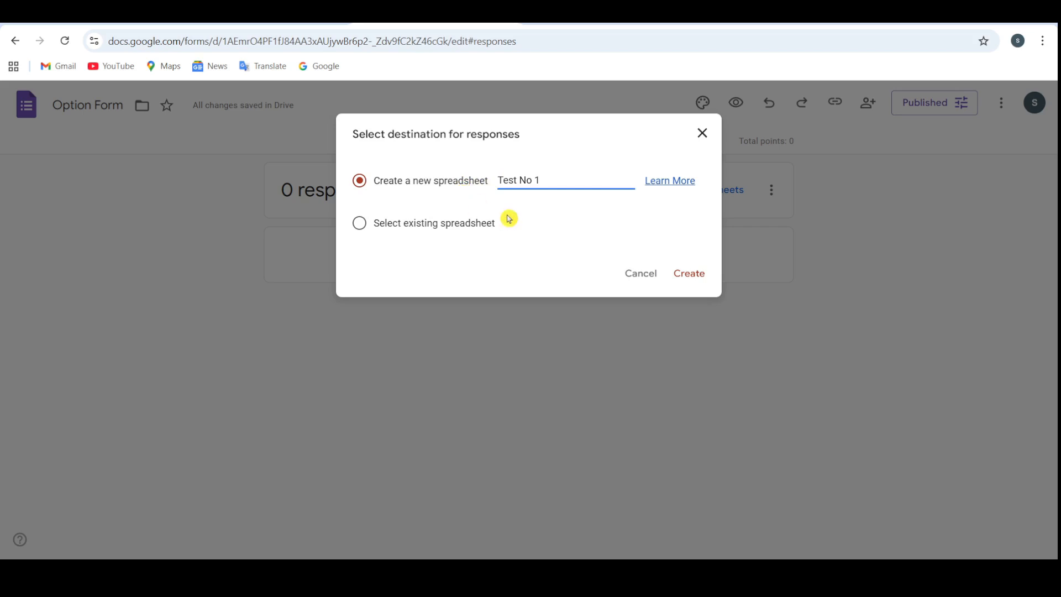
click(690, 274)
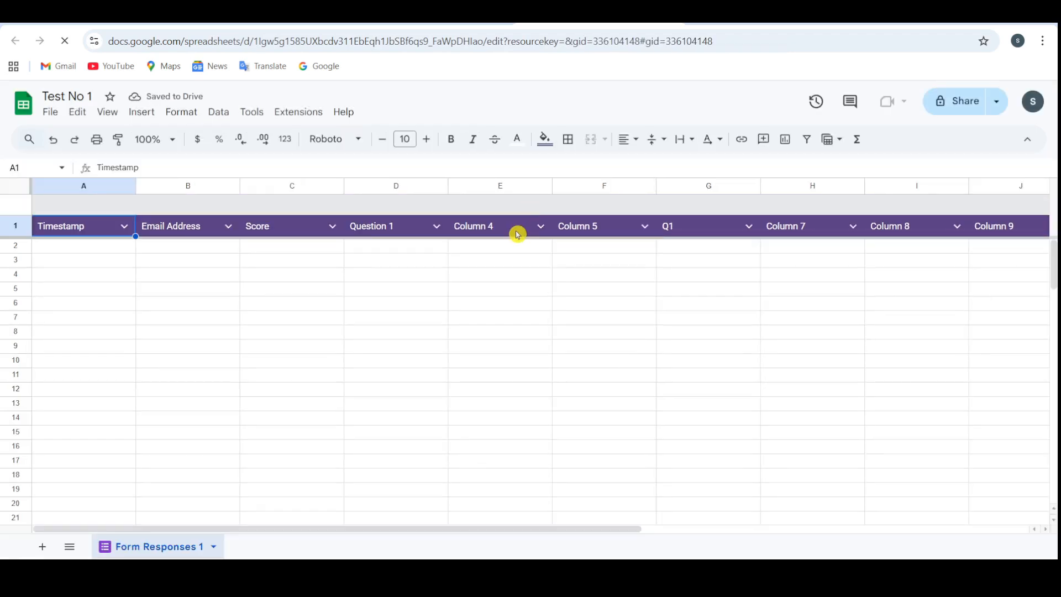
Step: Look over the columns and rows of the linked response spreadsheet, and return to the form's responses
click(223, 452)
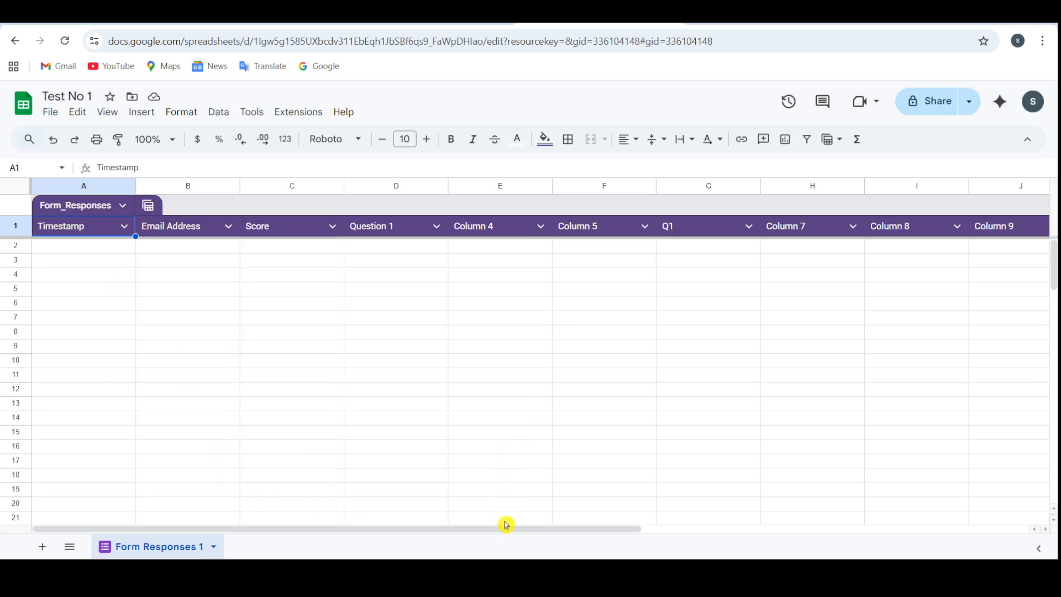
drag(507, 529, 289, 528)
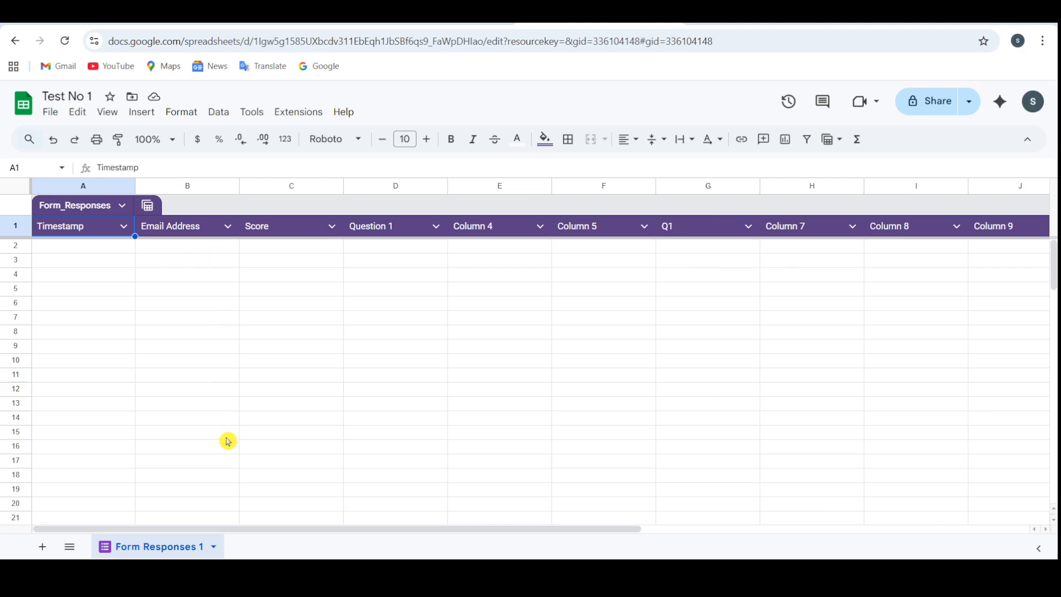
scroll(227, 441, down, 3)
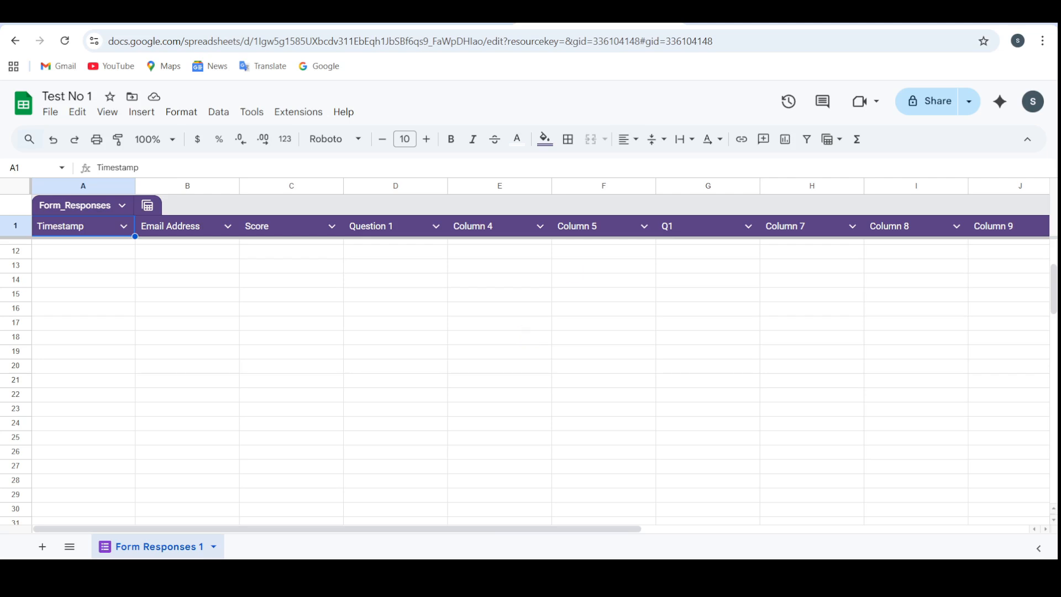
key(ctrl+shift+Tab)
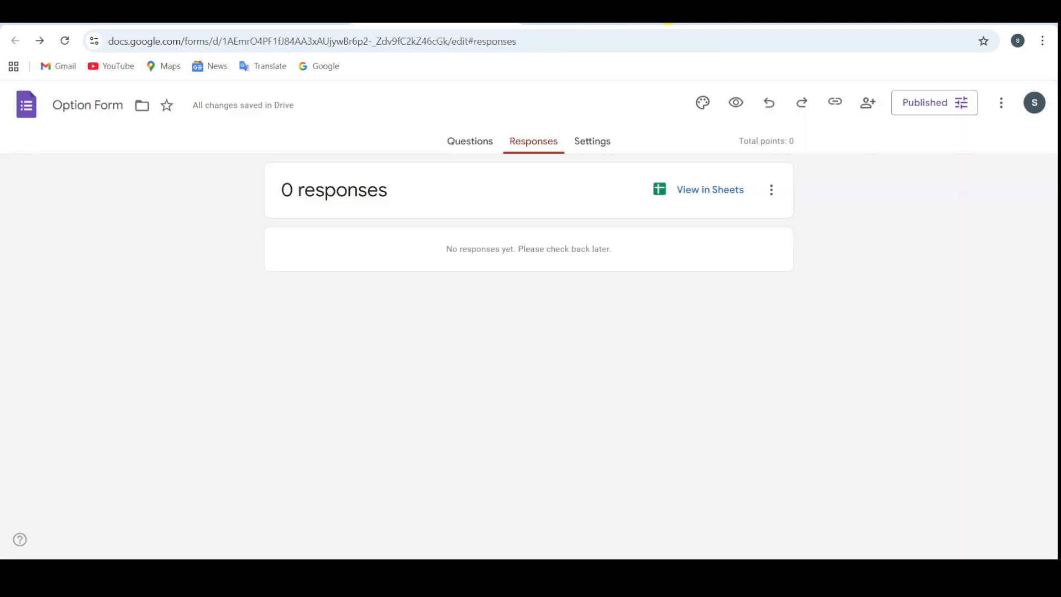